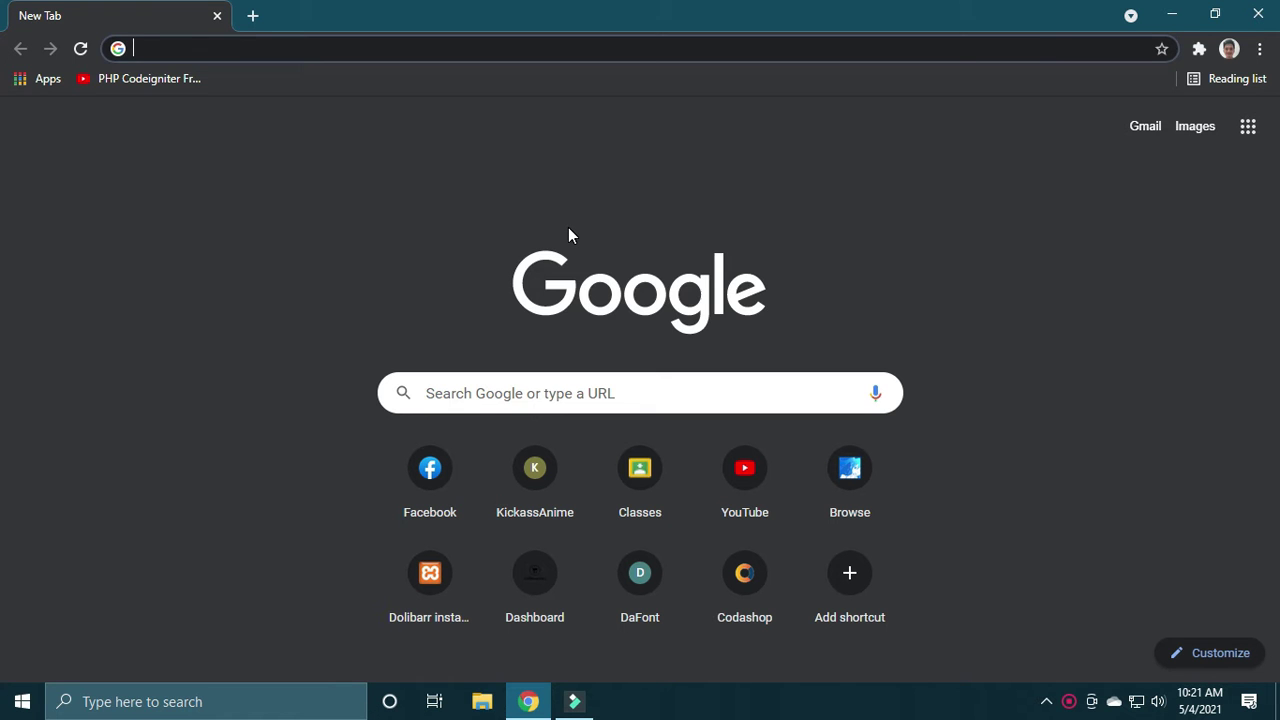
# Step: Search Google for 'dolibarr erp' and open the dolibarr.org homepage
pyautogui.write('do')
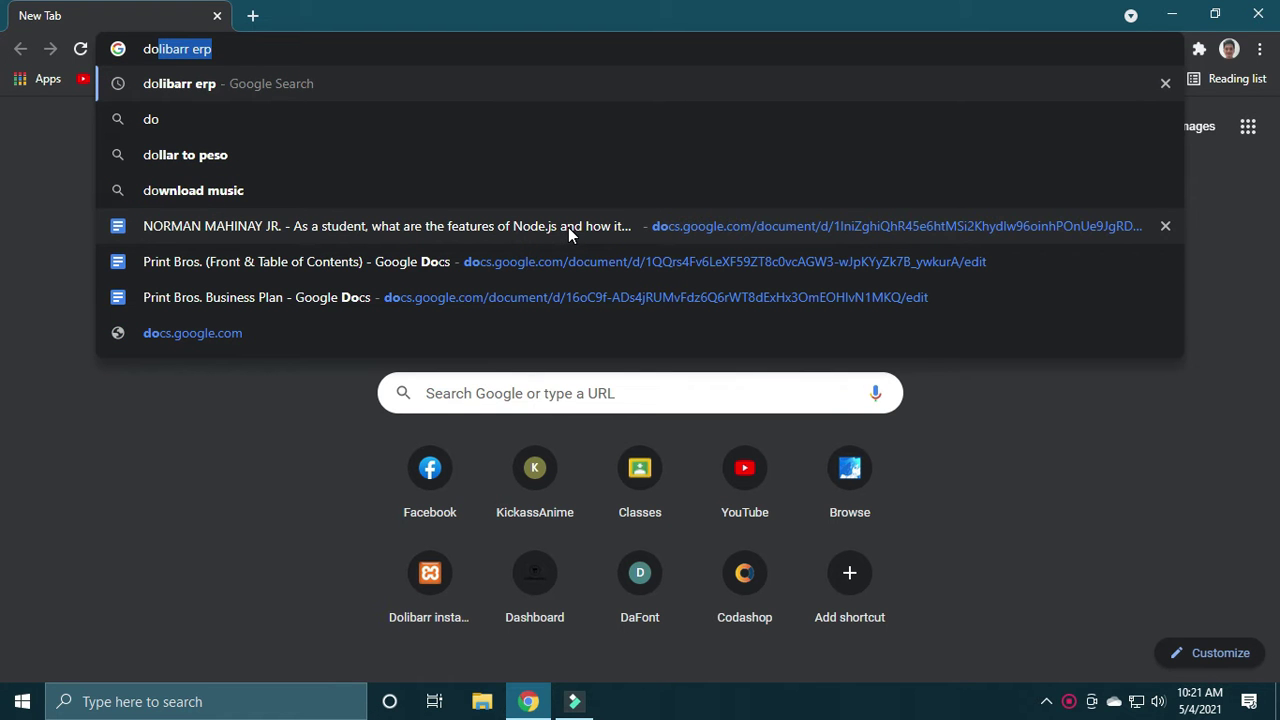
pyautogui.press('Right')
pyautogui.press('Return')
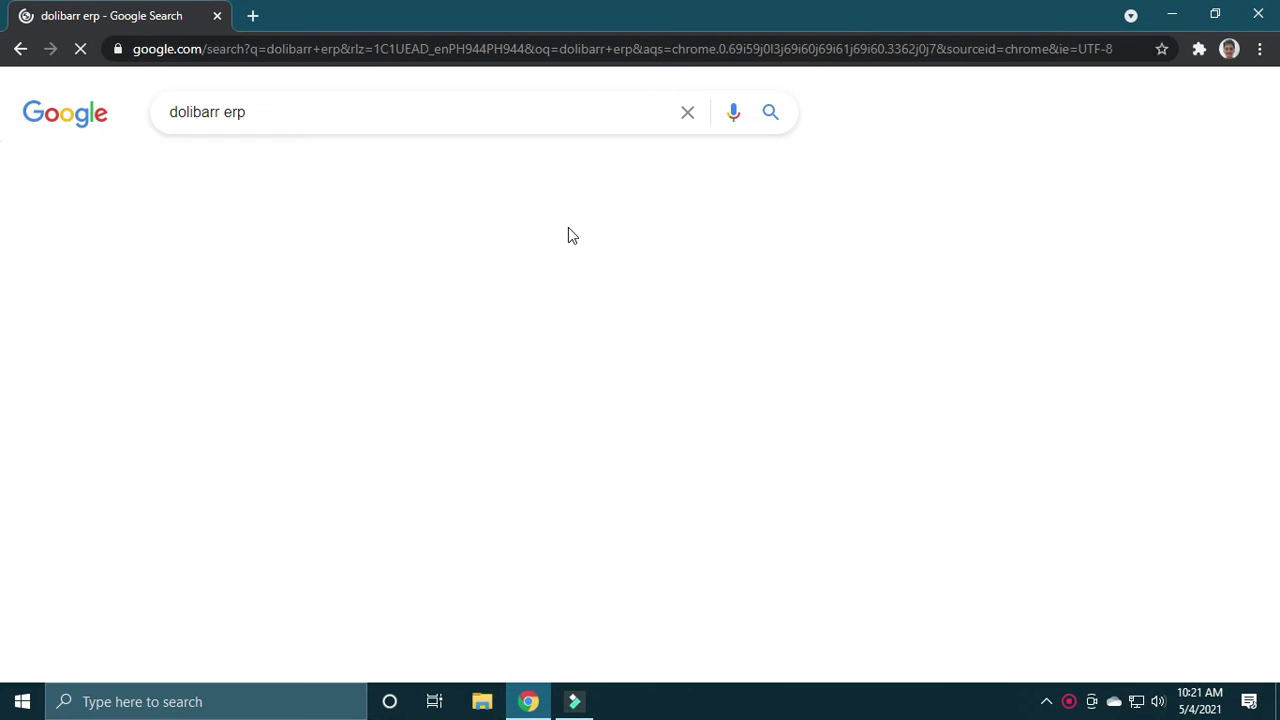
pyautogui.click(368, 276)
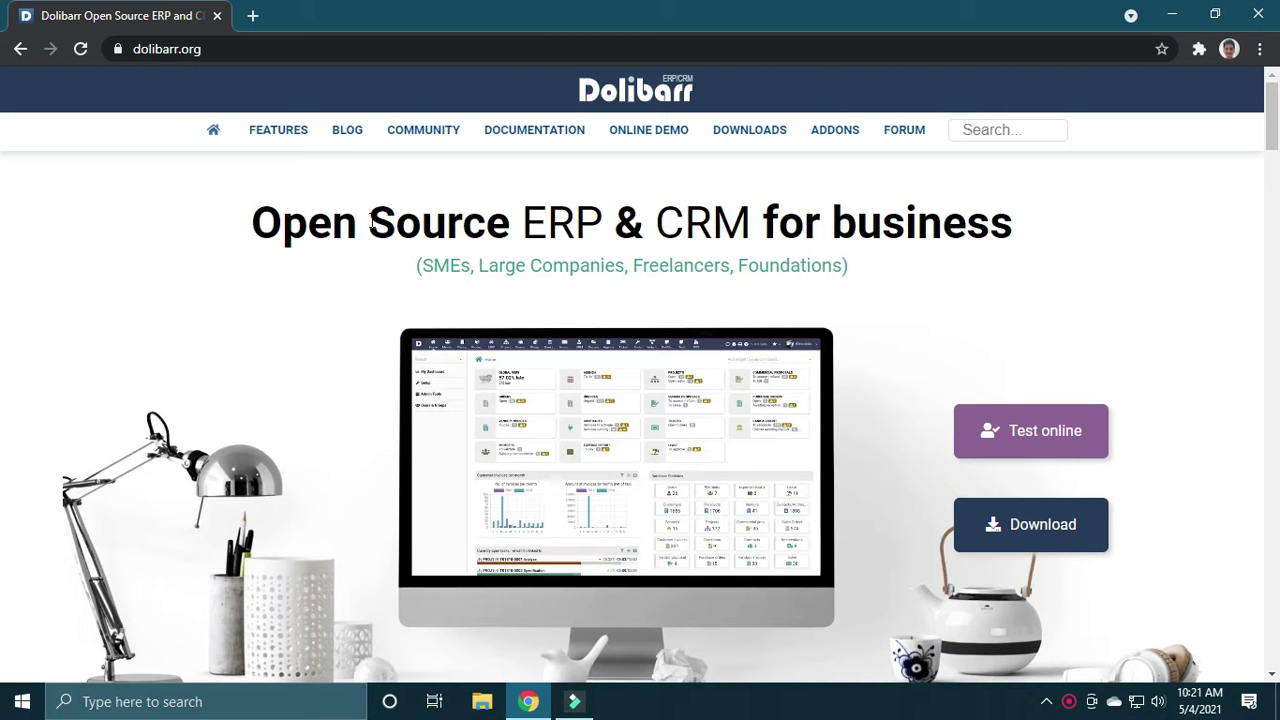
pyautogui.moveTo(1272, 125)
pyautogui.mouseDown()
pyautogui.moveTo(1276, 220)
pyautogui.moveTo(1274, 125)
pyautogui.mouseUp()
pyautogui.moveTo(1274, 141); pyautogui.dragTo(1274, 157)
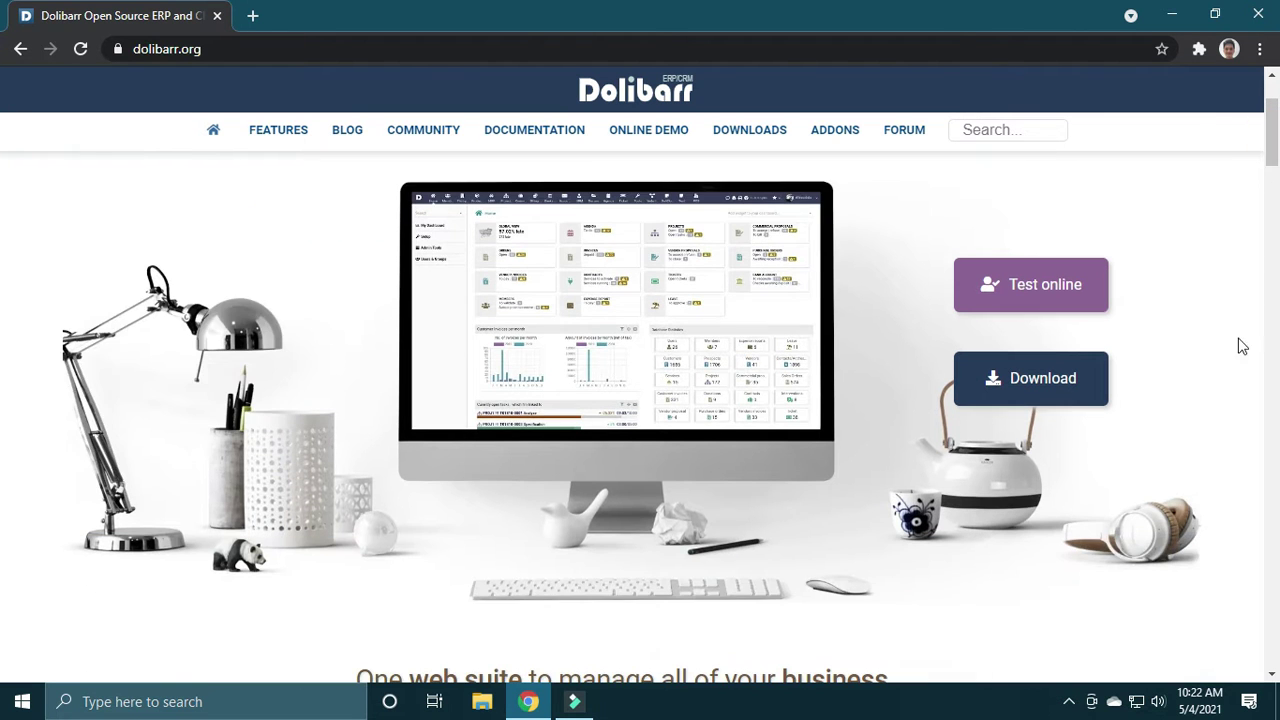
# Step: Go to the Downloads page's Stable Versions, briefly viewing and closing the SourceForge files tab
pyautogui.click(1060, 385)
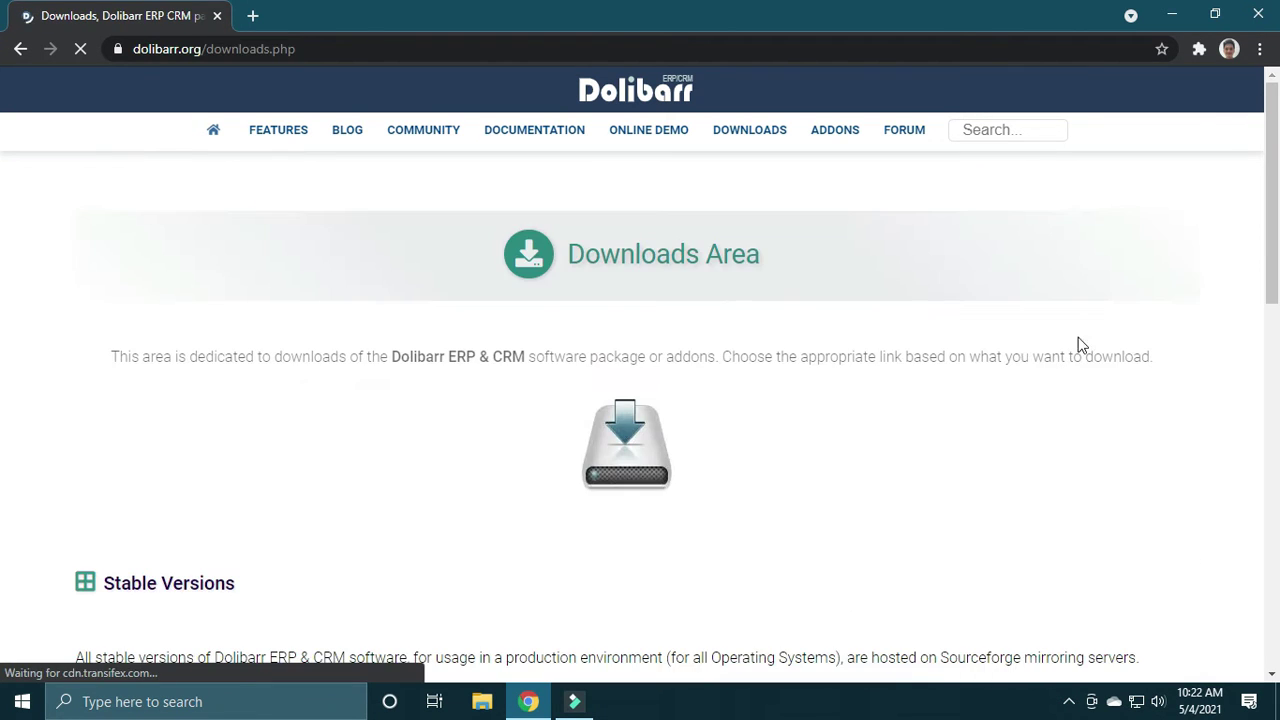
pyautogui.moveTo(1270, 200); pyautogui.dragTo(1277, 310)
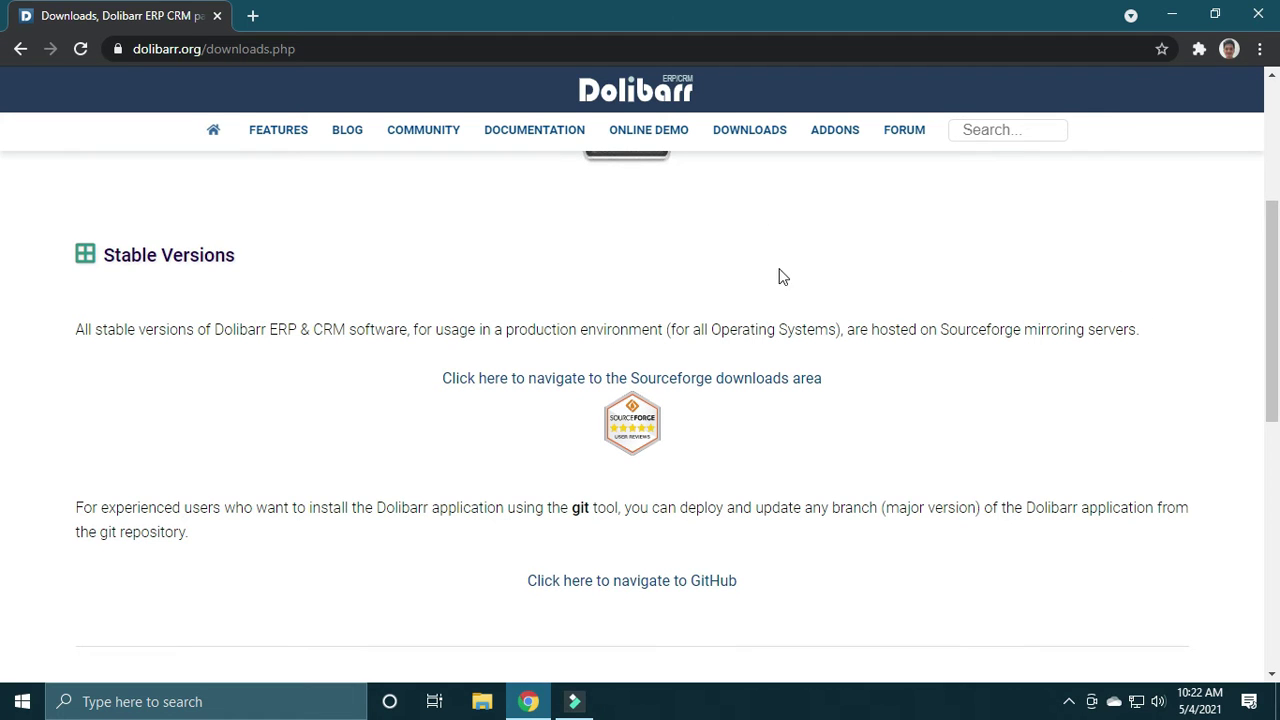
pyautogui.click(638, 386)
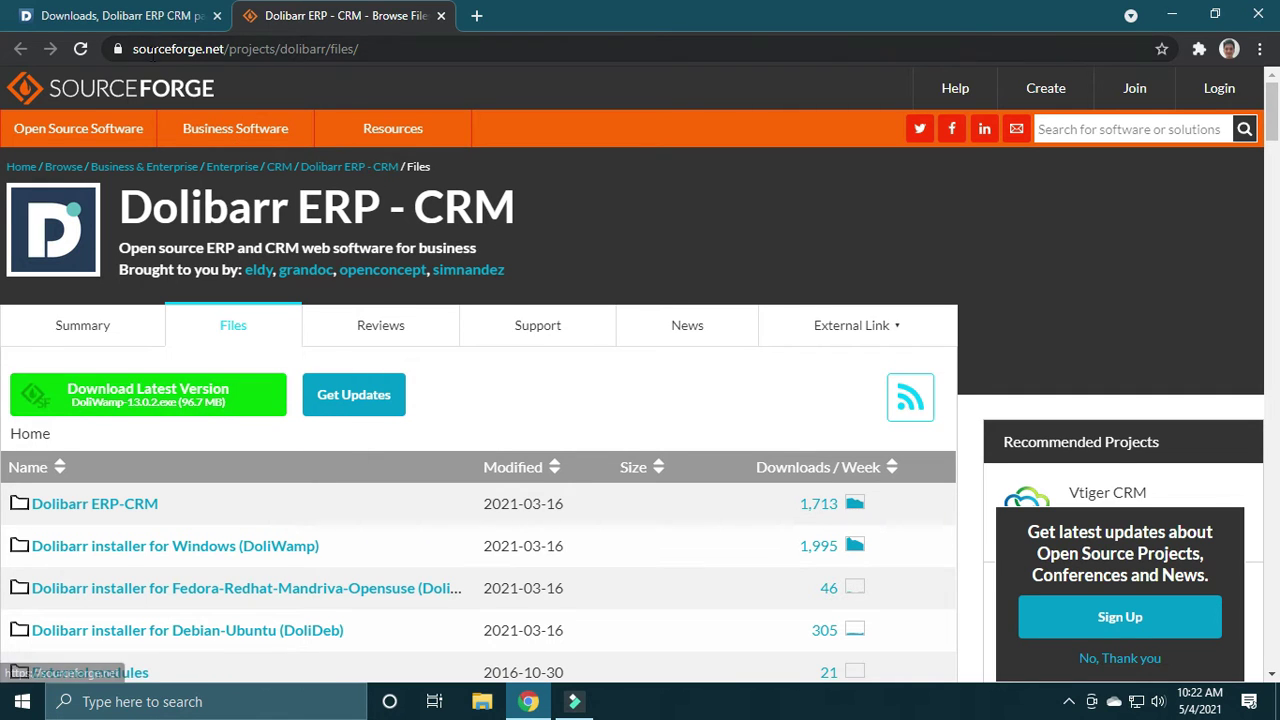
pyautogui.click(196, 22)
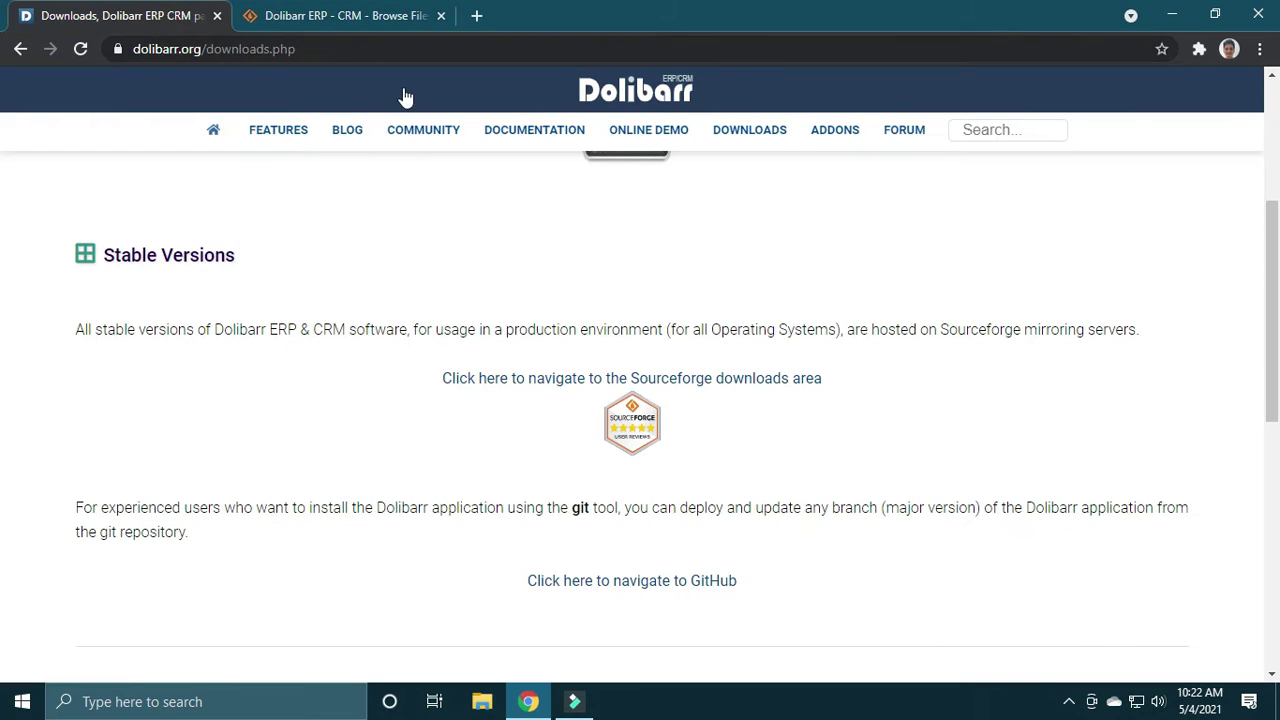
pyautogui.click(355, 20)
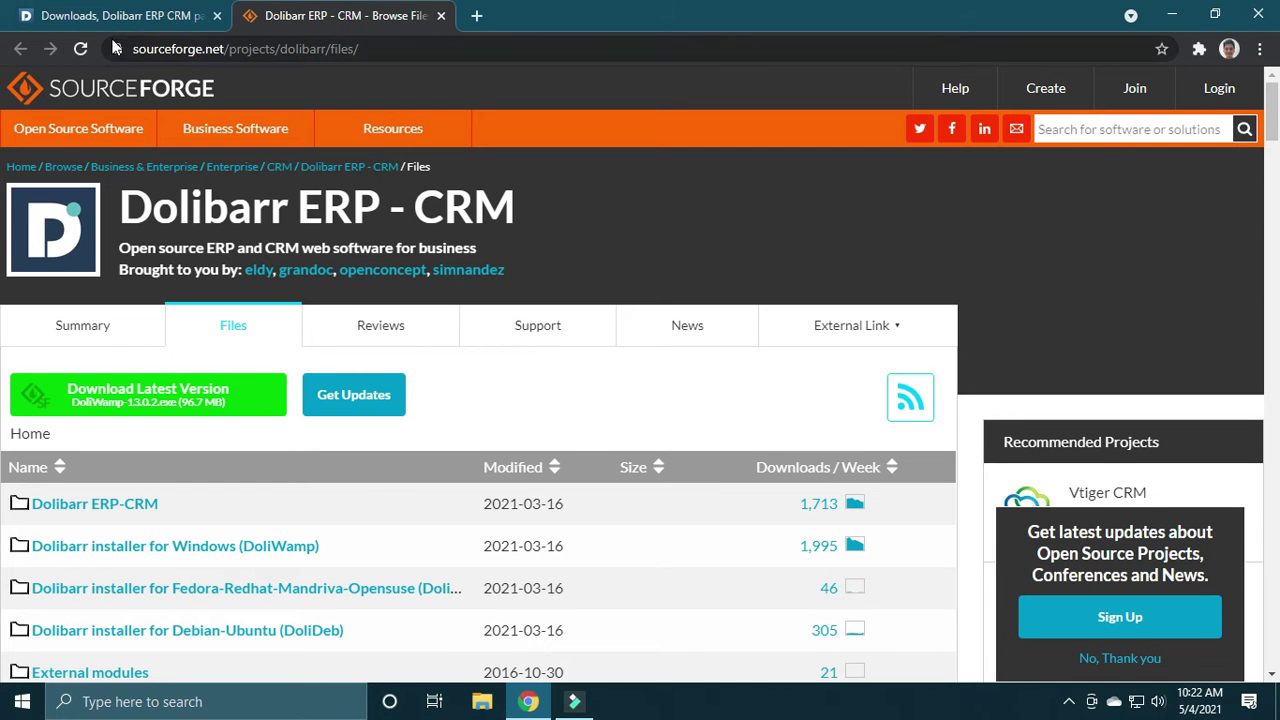
pyautogui.click(440, 16)
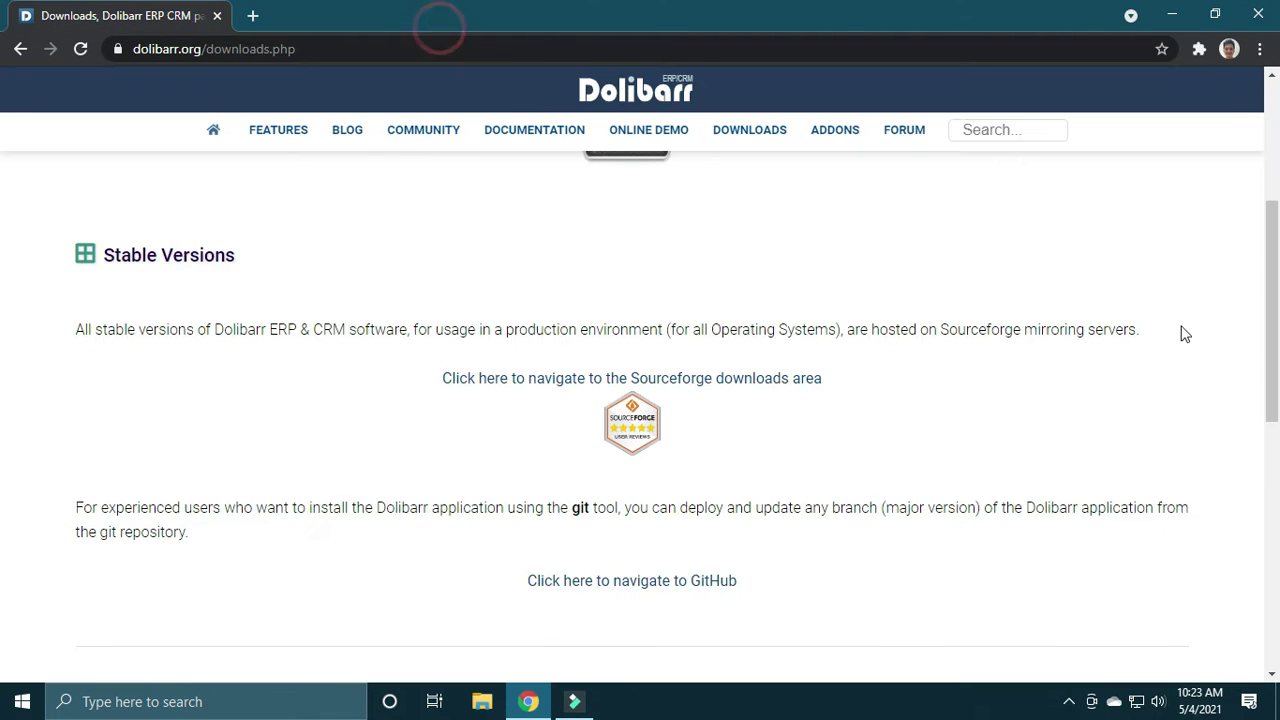
pyautogui.moveTo(1273, 293); pyautogui.dragTo(1275, 295)
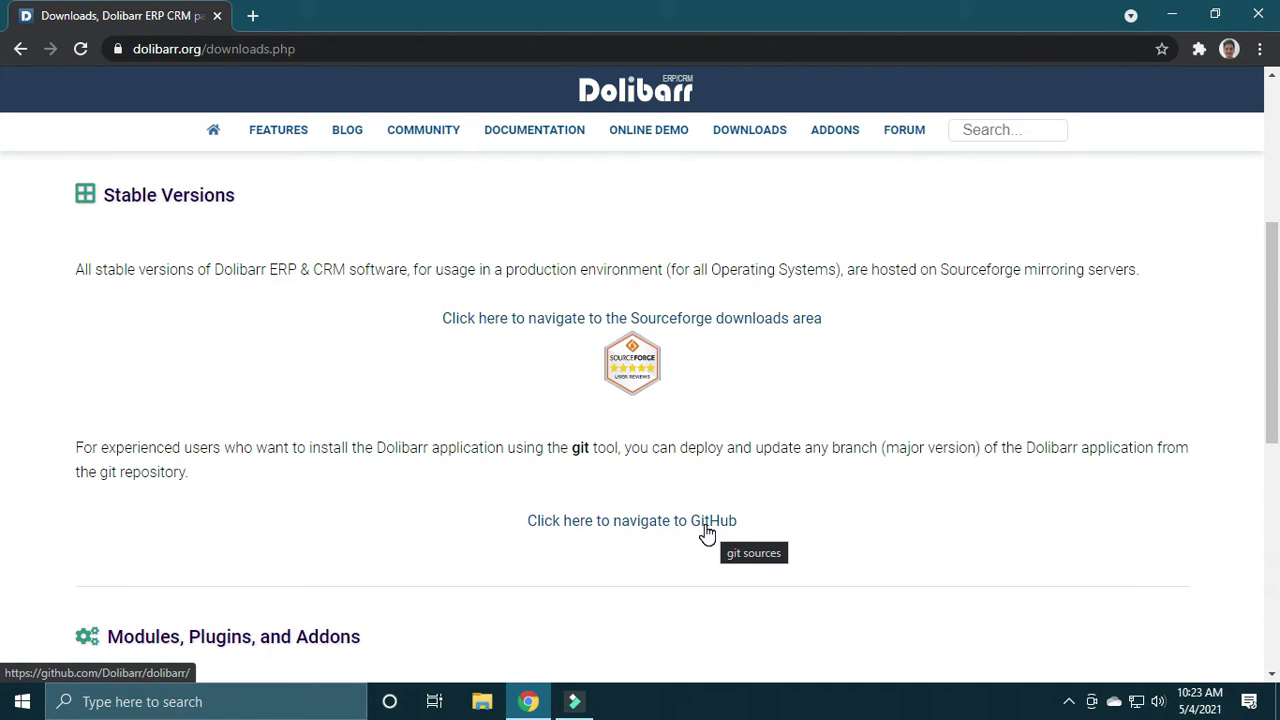
# Step: Open the Dolibarr/dolibarr GitHub repository in a new tab and scroll through its README
pyautogui.click(664, 533)
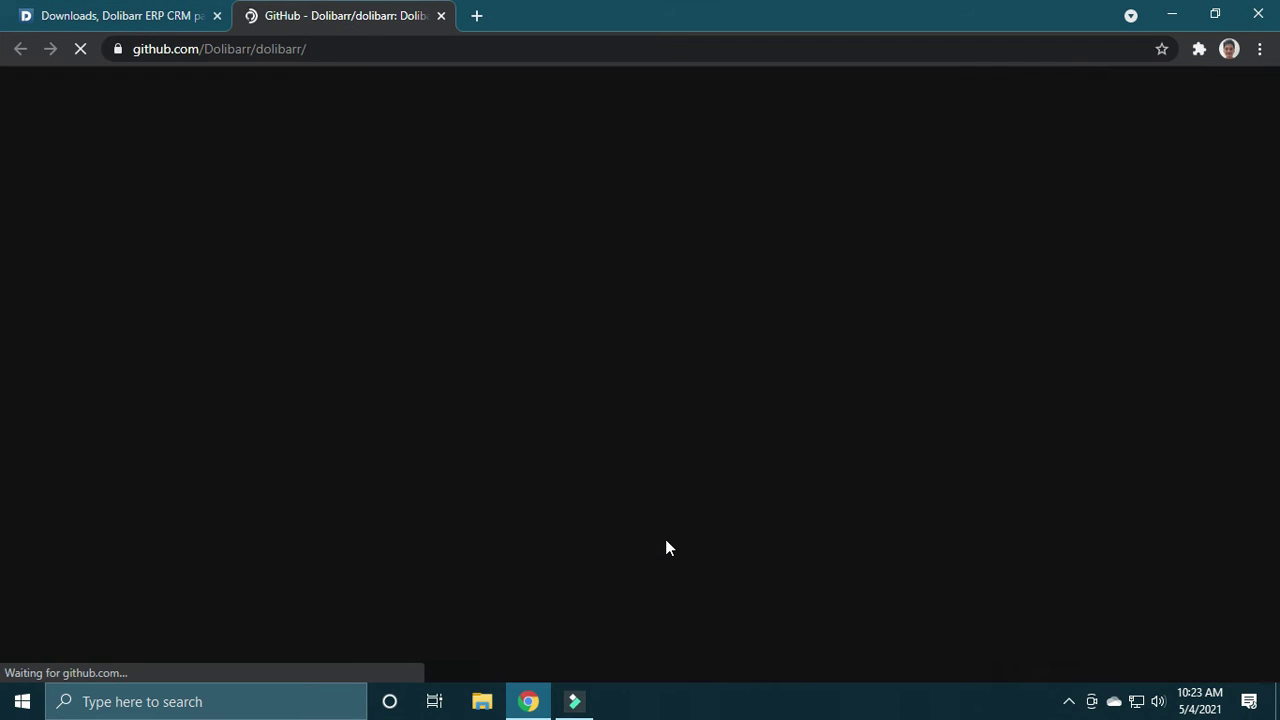
pyautogui.moveTo(1278, 125); pyautogui.dragTo(1276, 317)
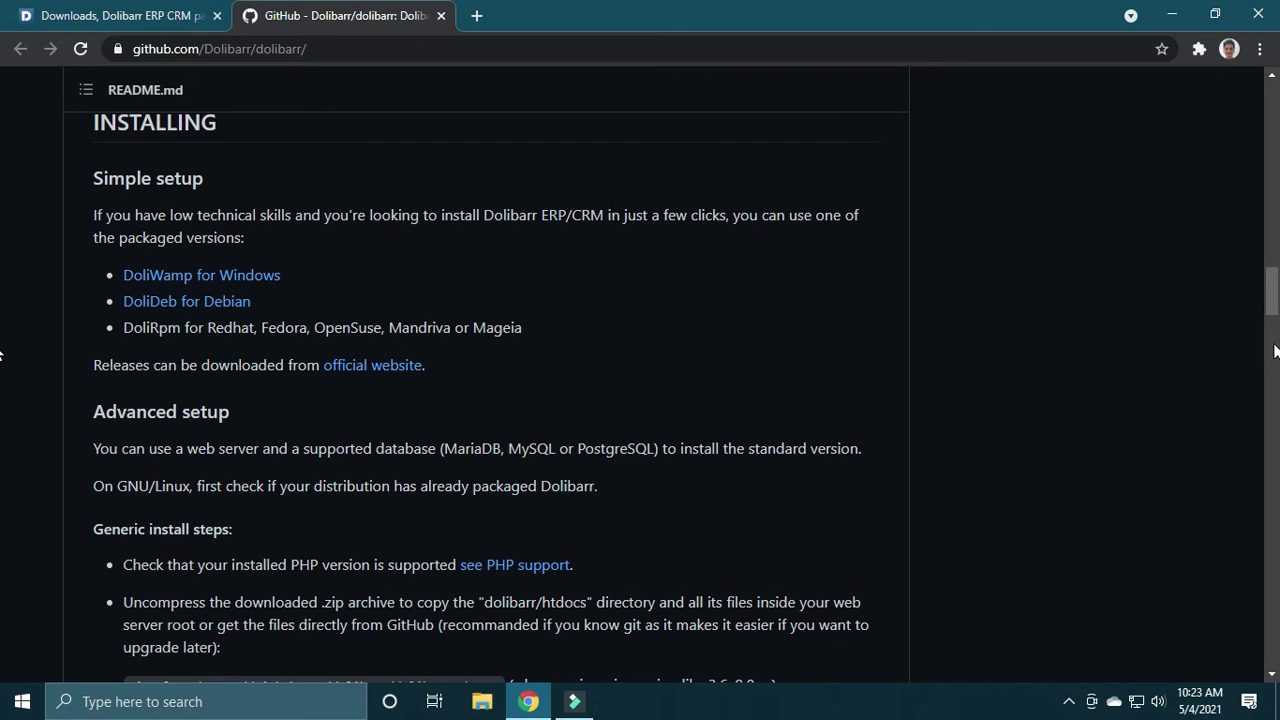
pyautogui.moveTo(1276, 291); pyautogui.dragTo(1276, 290)
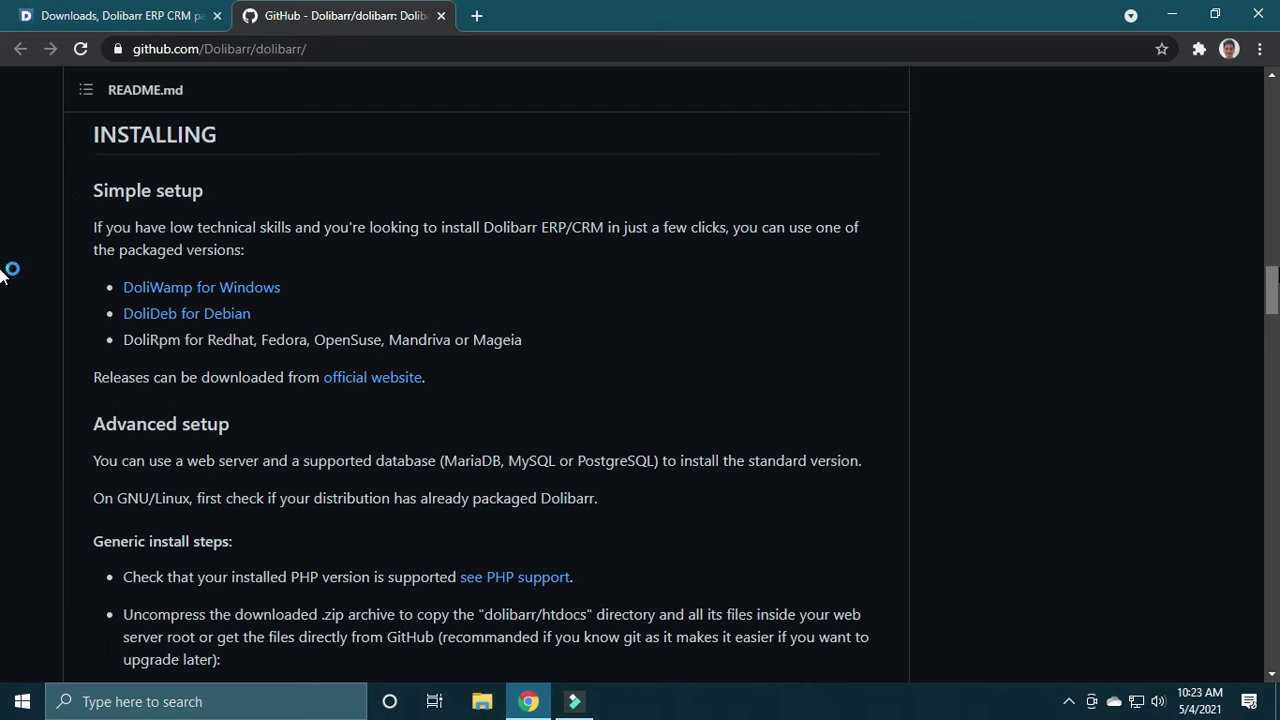
pyautogui.scroll(-3, 3, 290)
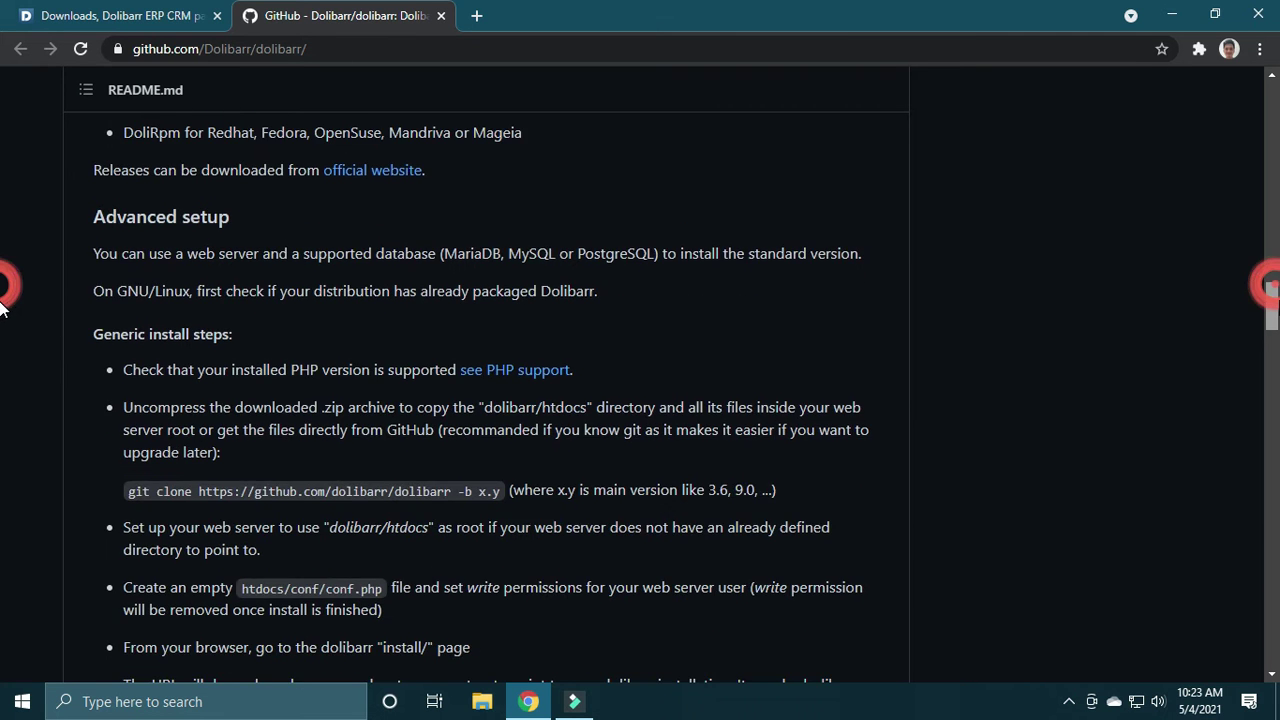
pyautogui.scroll(1, 3, 318)
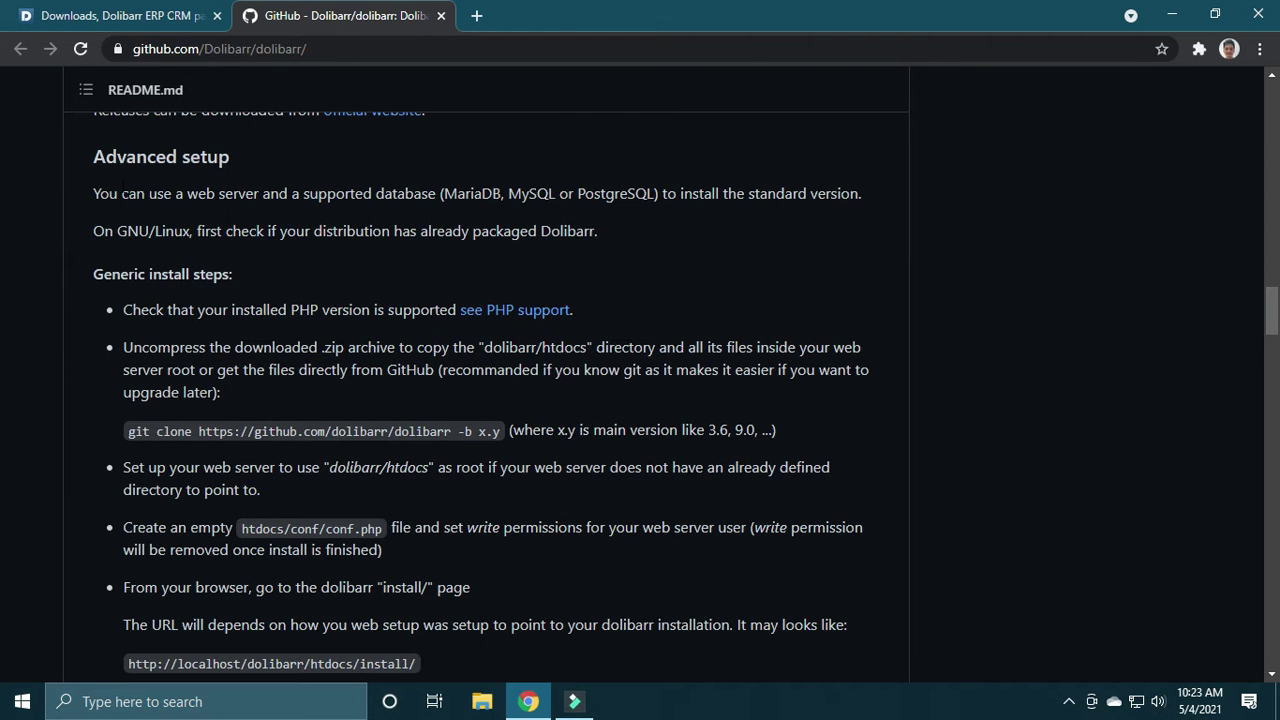
# Step: Highlight the README's Advanced setup install instructions, then scroll back to the top
pyautogui.moveTo(108, 193); pyautogui.dragTo(303, 645)
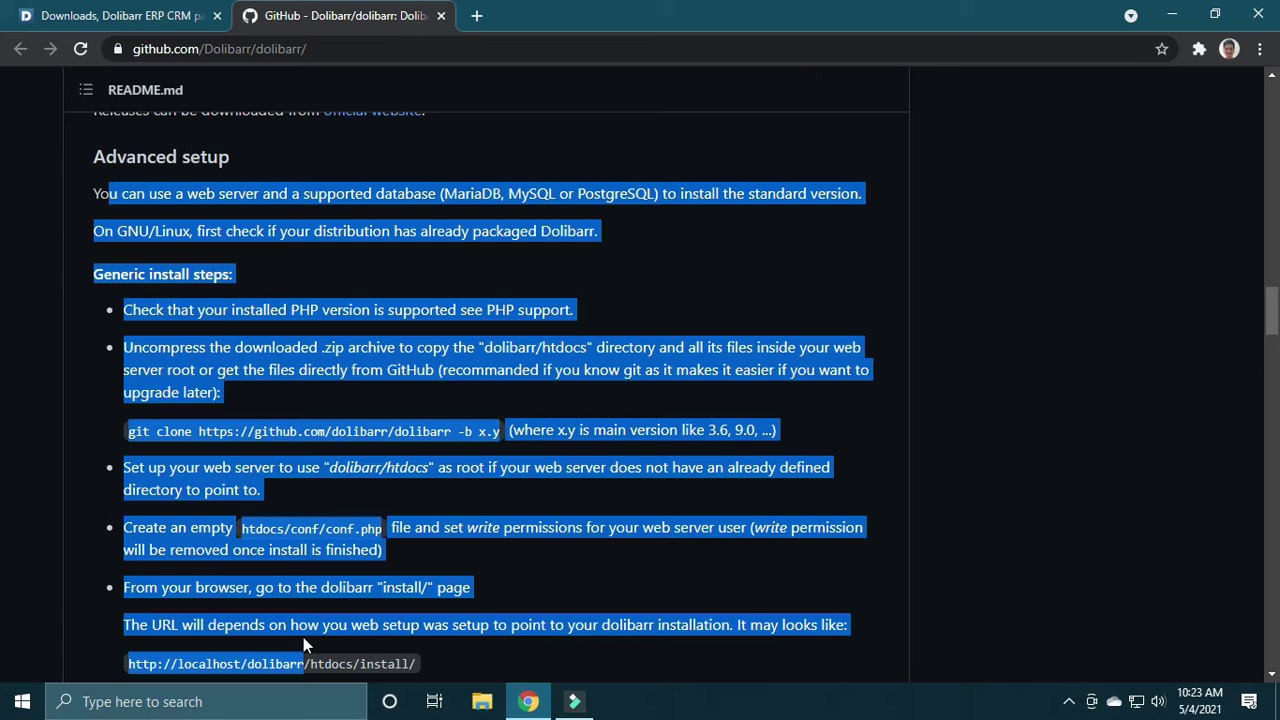
pyautogui.click(691, 562)
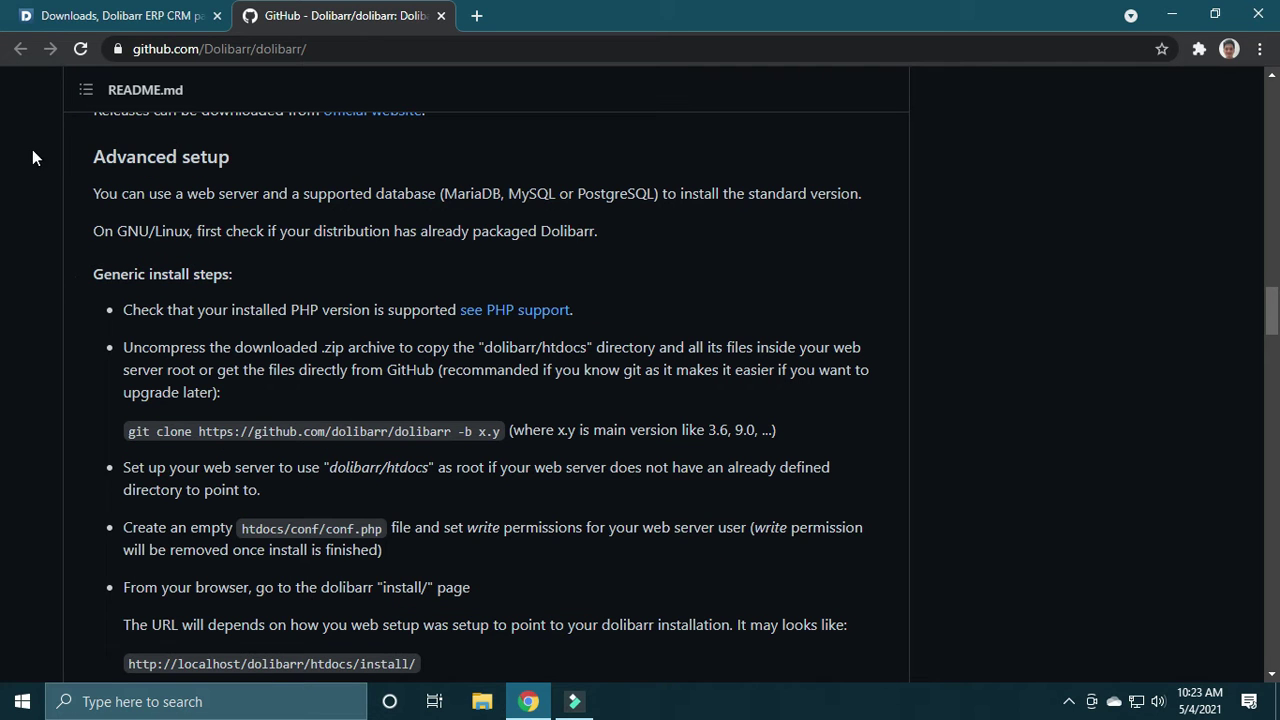
pyautogui.click(98, 155)
pyautogui.click(170, 10)
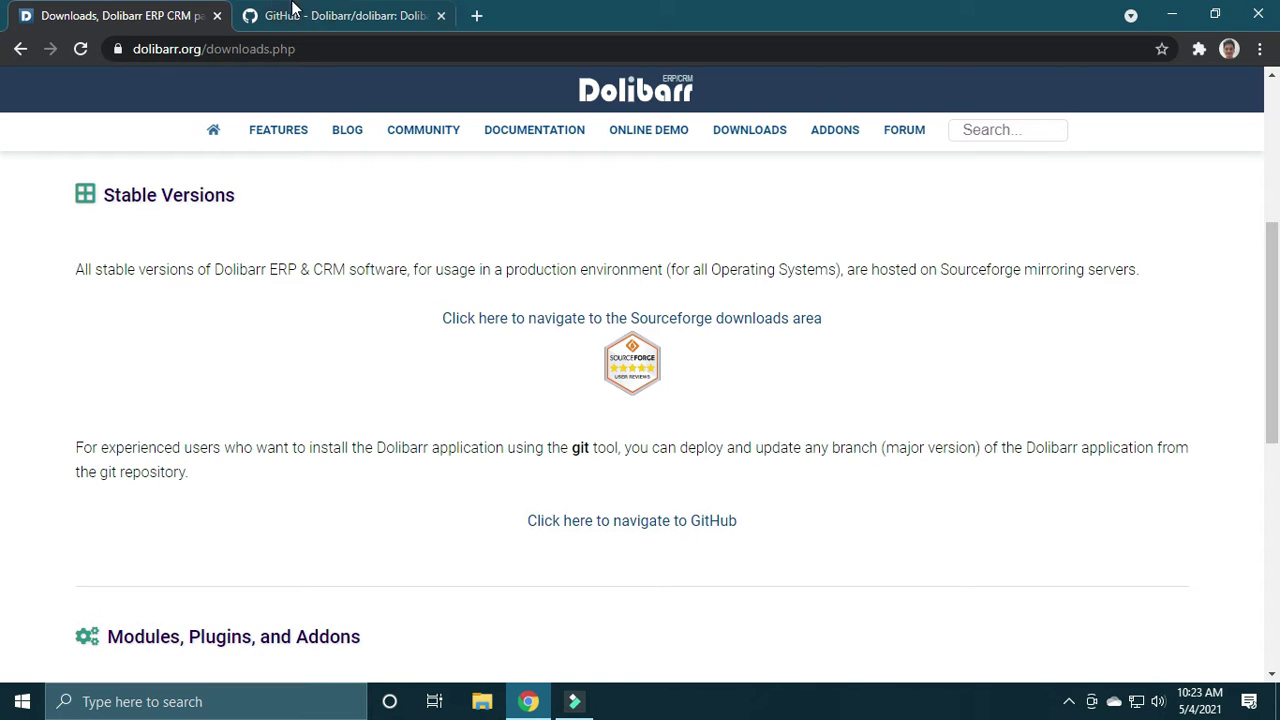
pyautogui.click(333, 14)
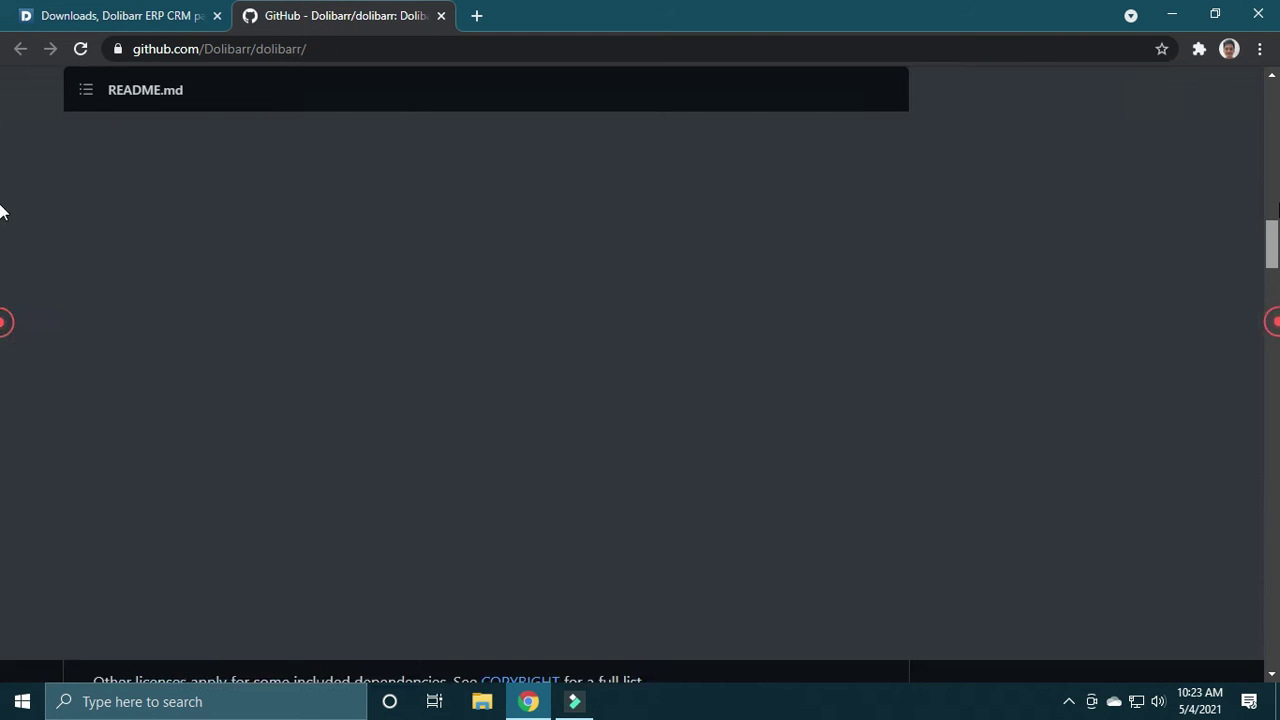
pyautogui.moveTo(1278, 204); pyautogui.dragTo(1278, 103)
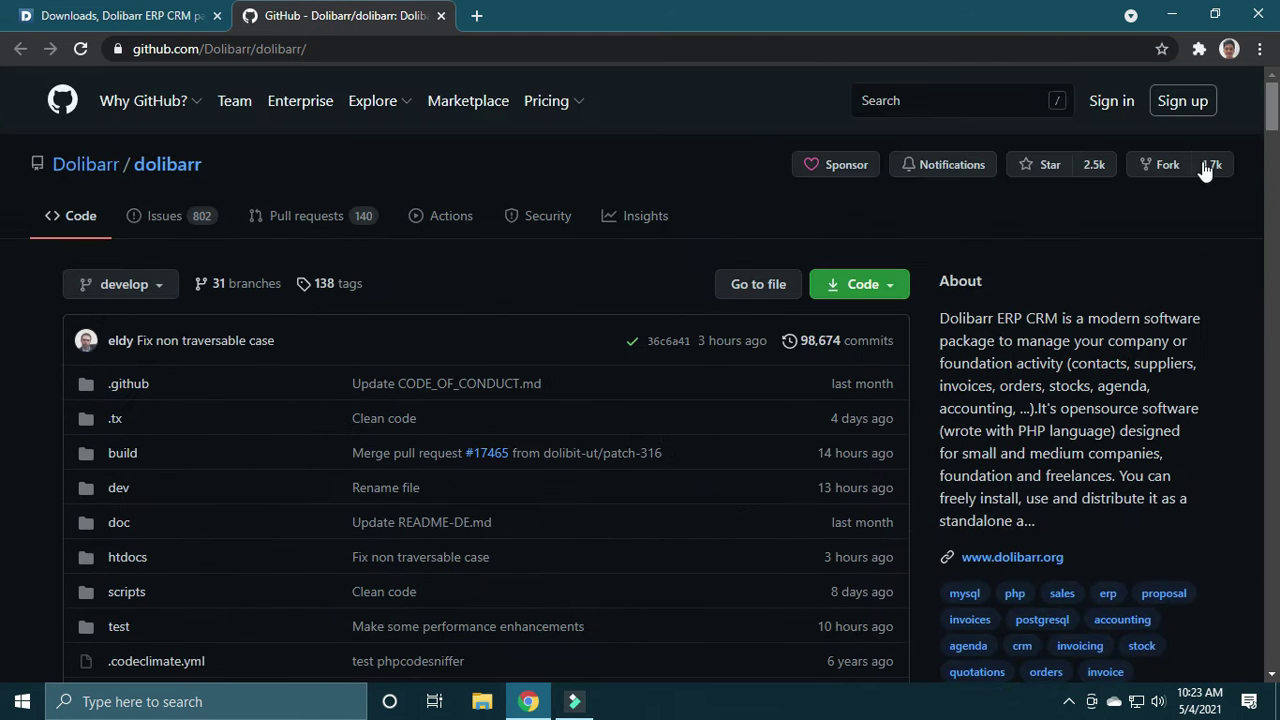
# Step: Download the repository's develop branch as dolibarr-develop.zip using Code > Download ZIP
pyautogui.click(857, 290)
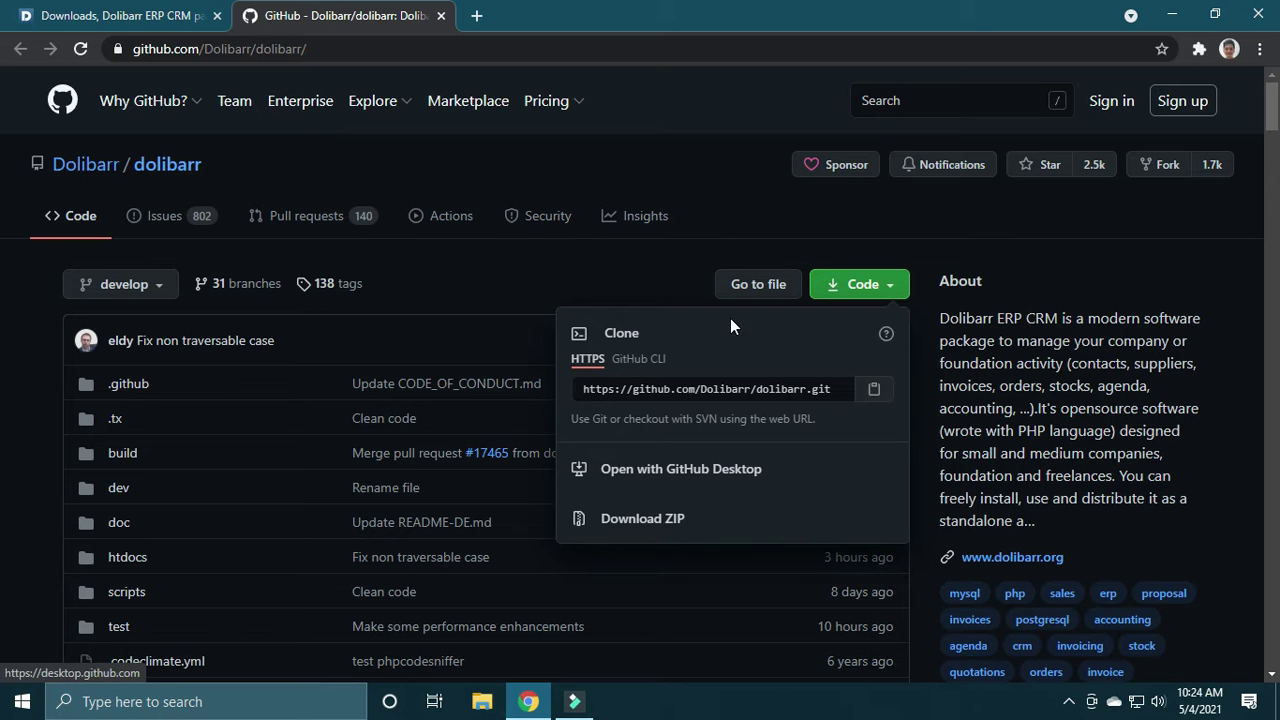
pyautogui.click(545, 277)
pyautogui.click(195, 18)
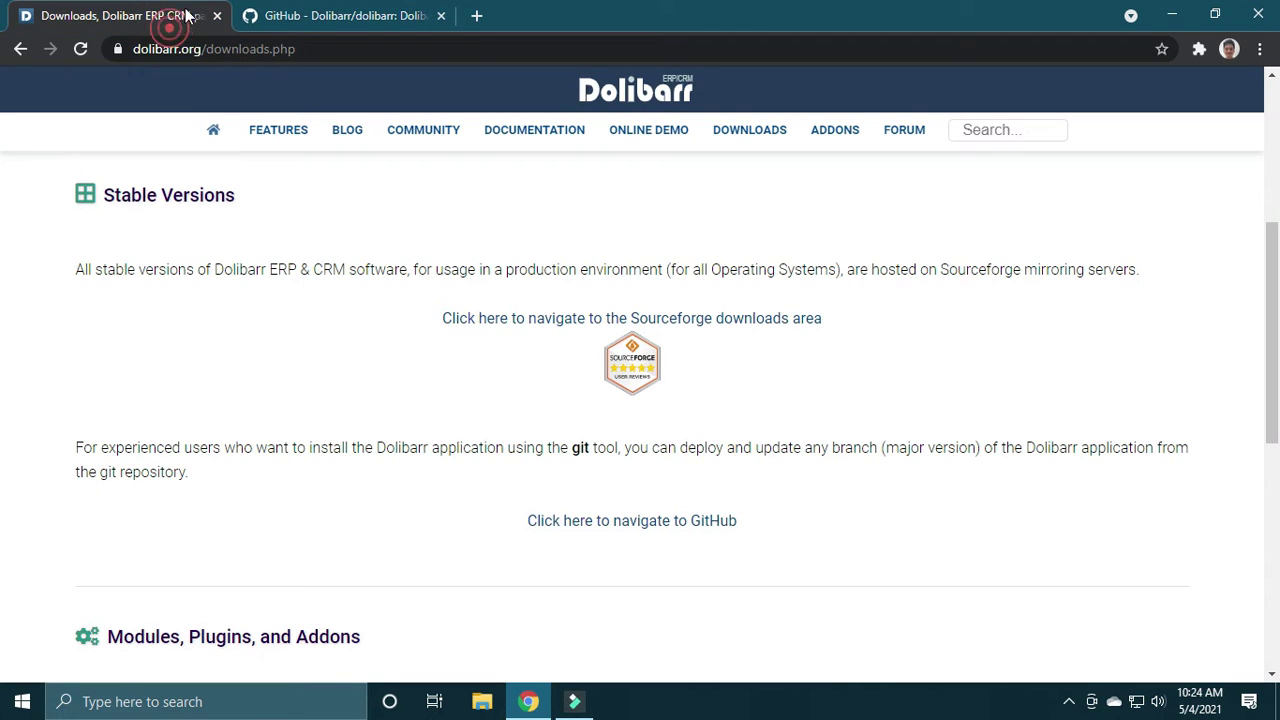
pyautogui.click(355, 20)
pyautogui.moveTo(1273, 110); pyautogui.dragTo(1274, 325)
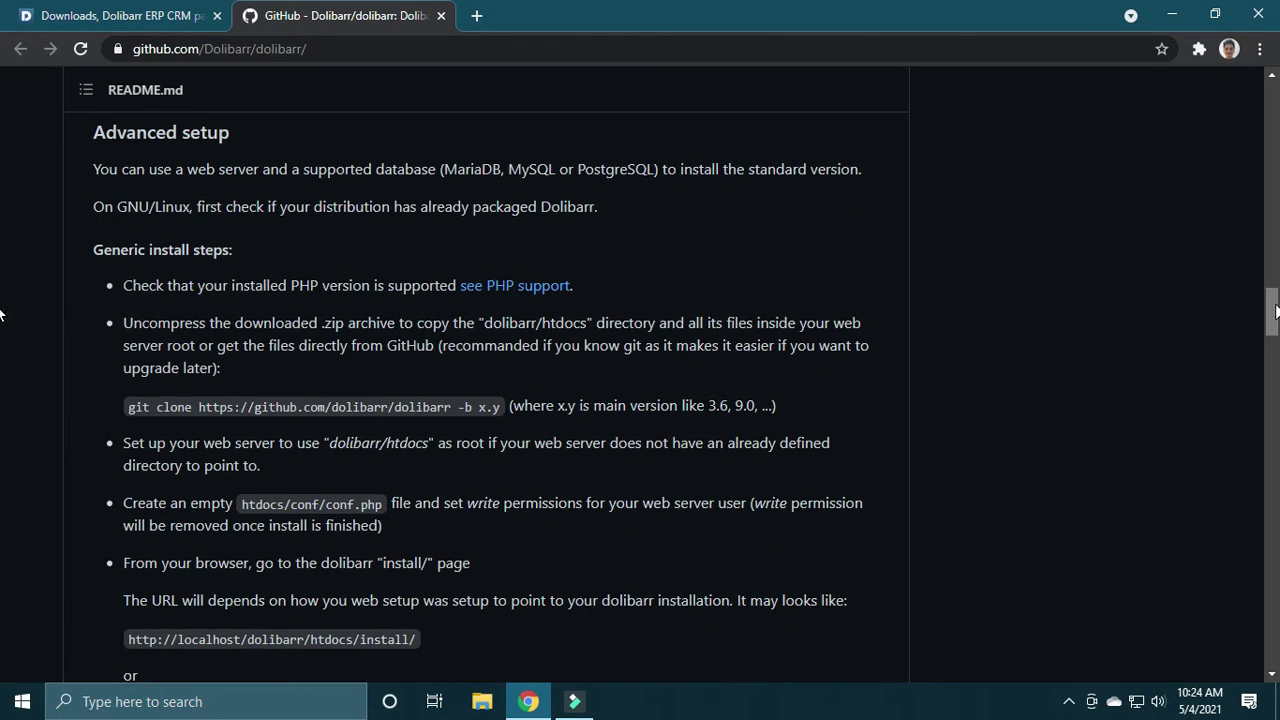
# Step: Confirm dolibarr-develop.zip finished downloading, then launch File Explorer
pyautogui.hotkey('ctrl', 'j')
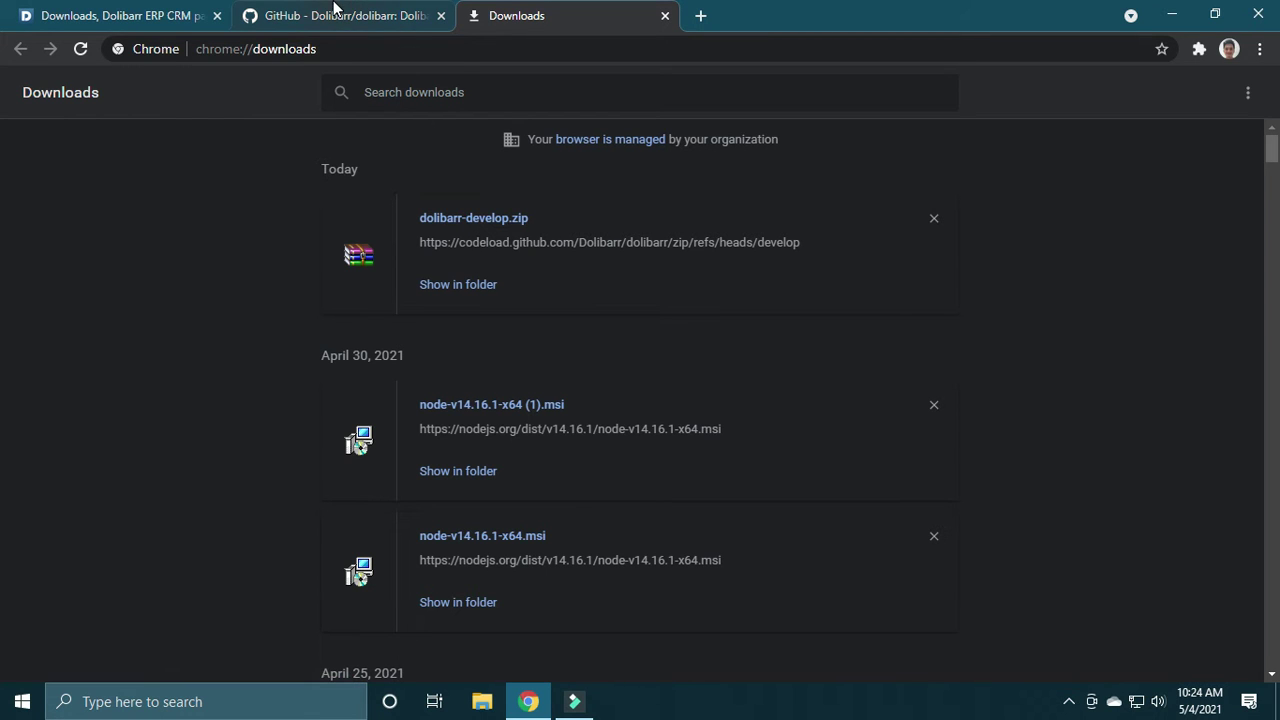
pyautogui.click(665, 16)
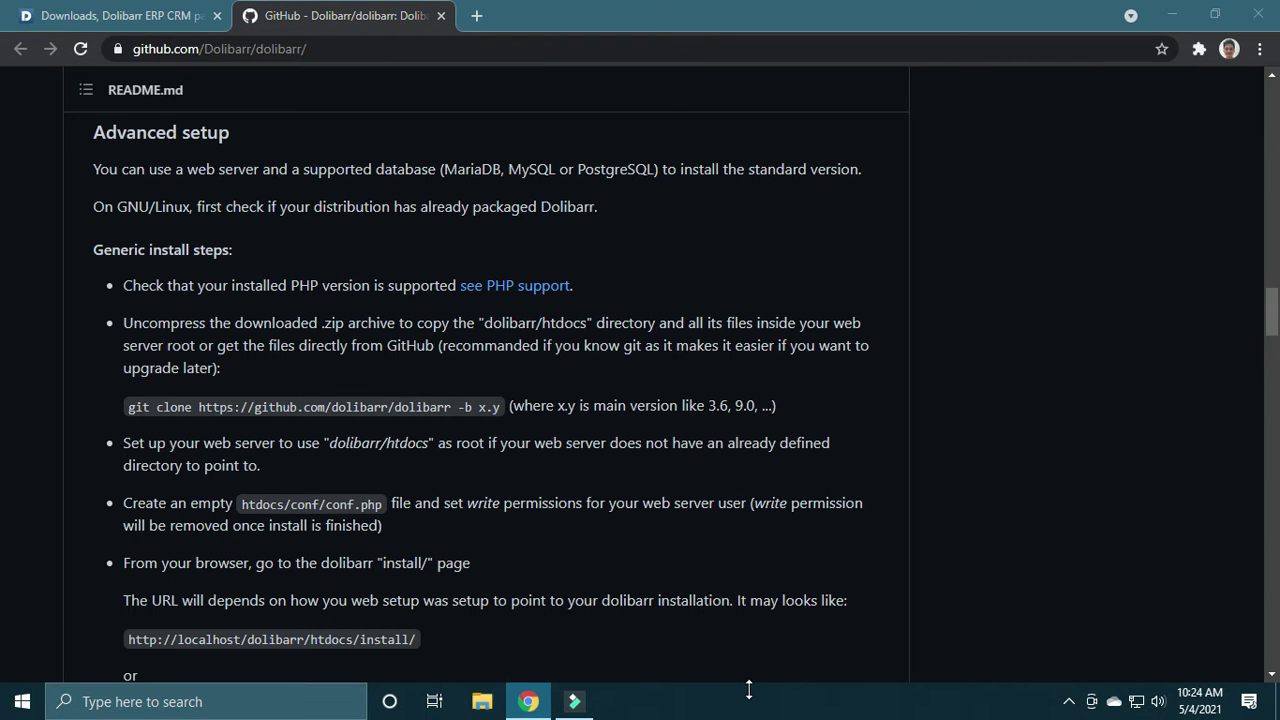
pyautogui.press('super+e')
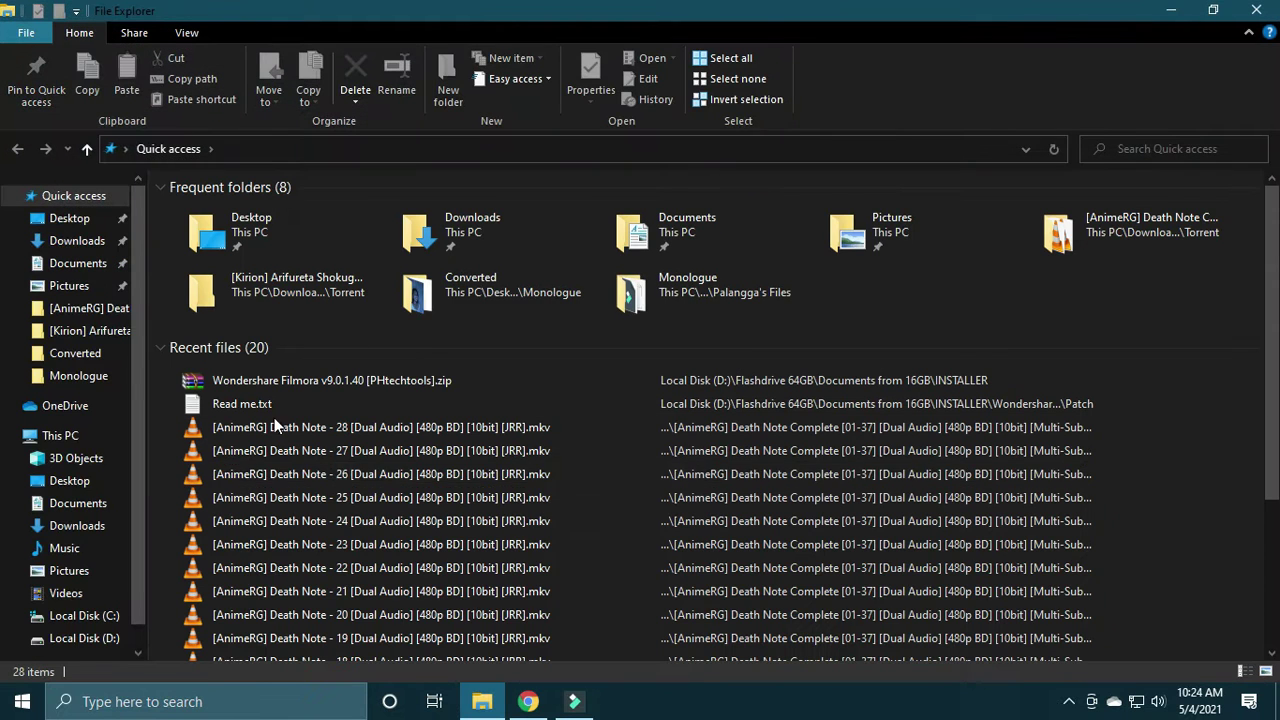
# Step: Browse Downloads > dolibarr-develop.zip > dolibarr > dolibarr-develop, then return to Chrome's install steps
pyautogui.click(77, 241)
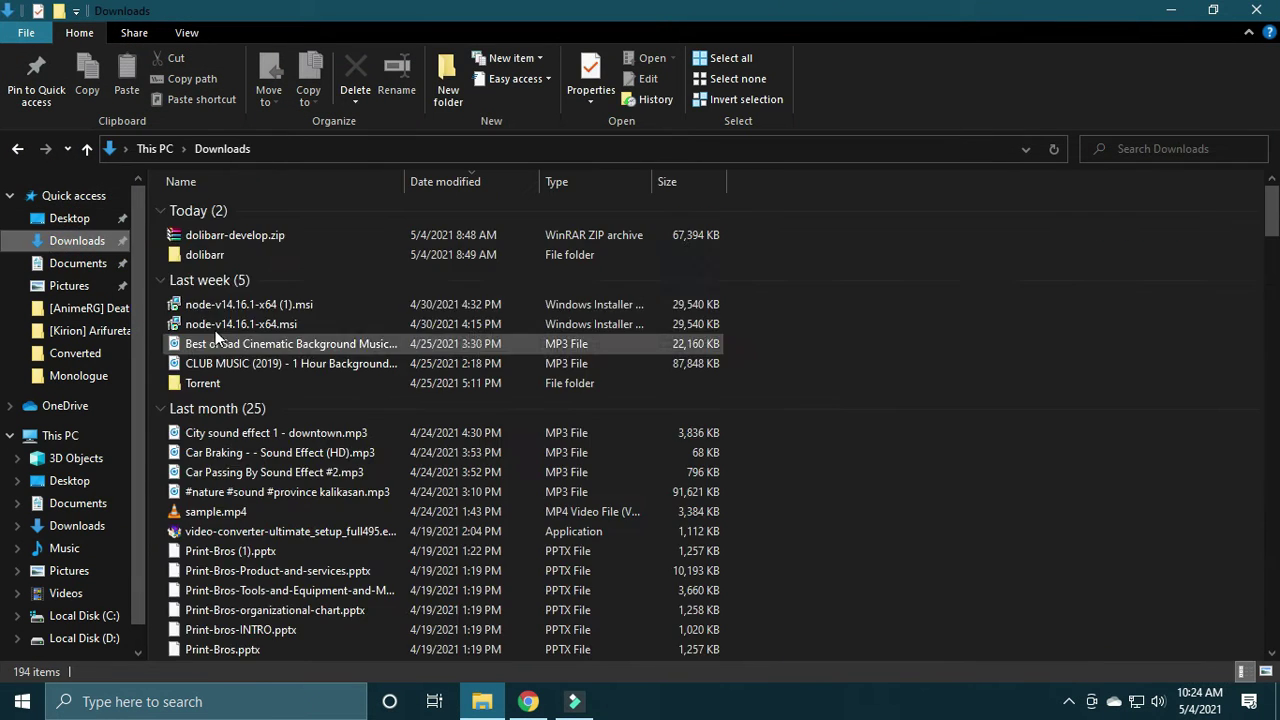
pyautogui.doubleClick(223, 234)
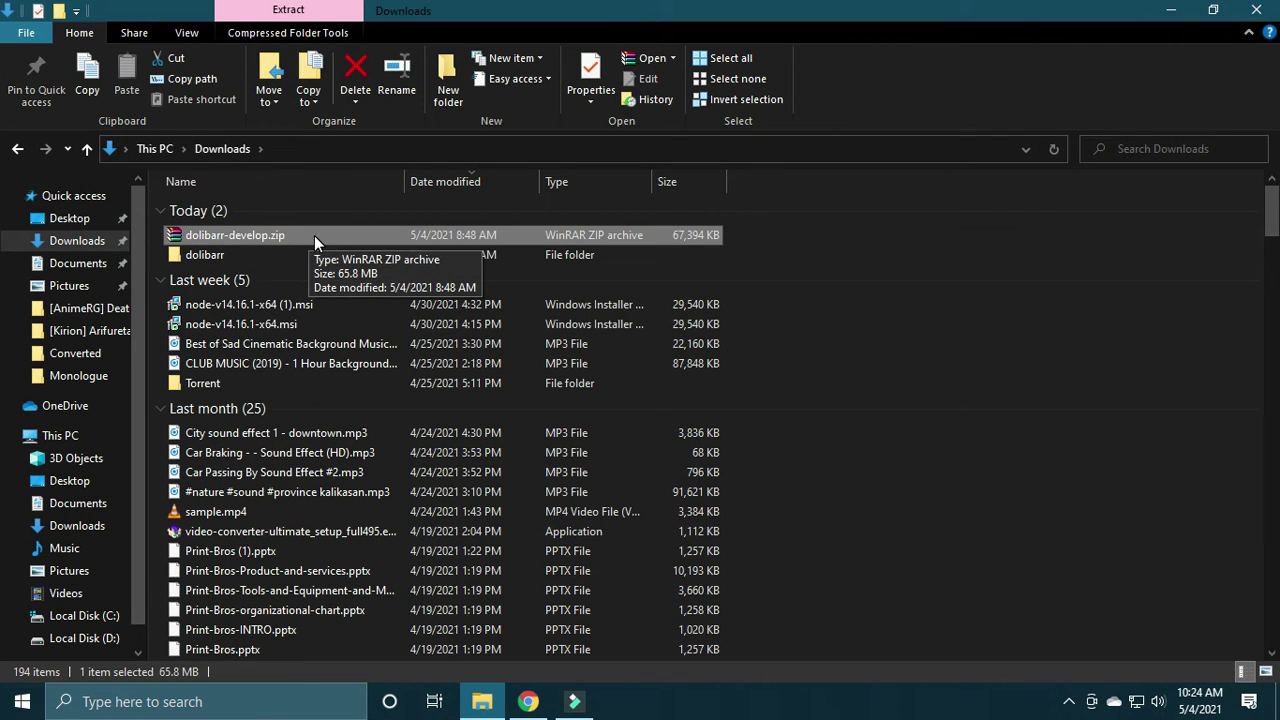
pyautogui.doubleClick(228, 255)
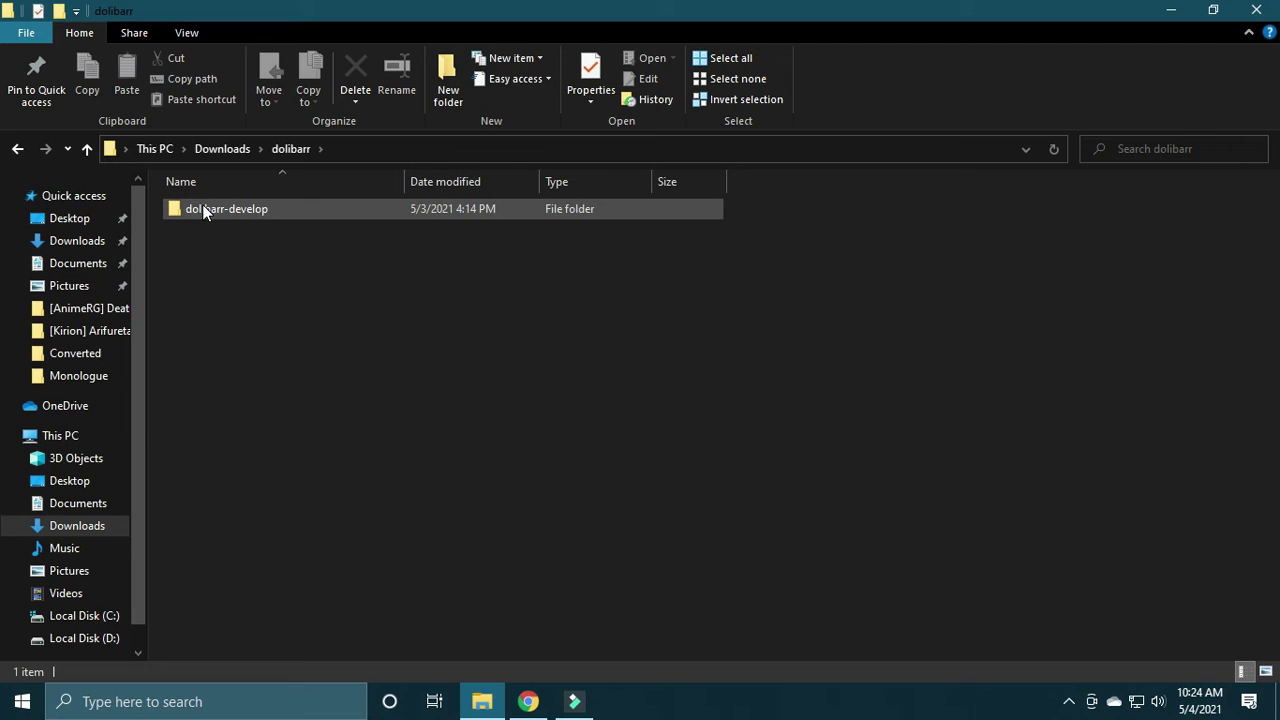
pyautogui.doubleClick(206, 208)
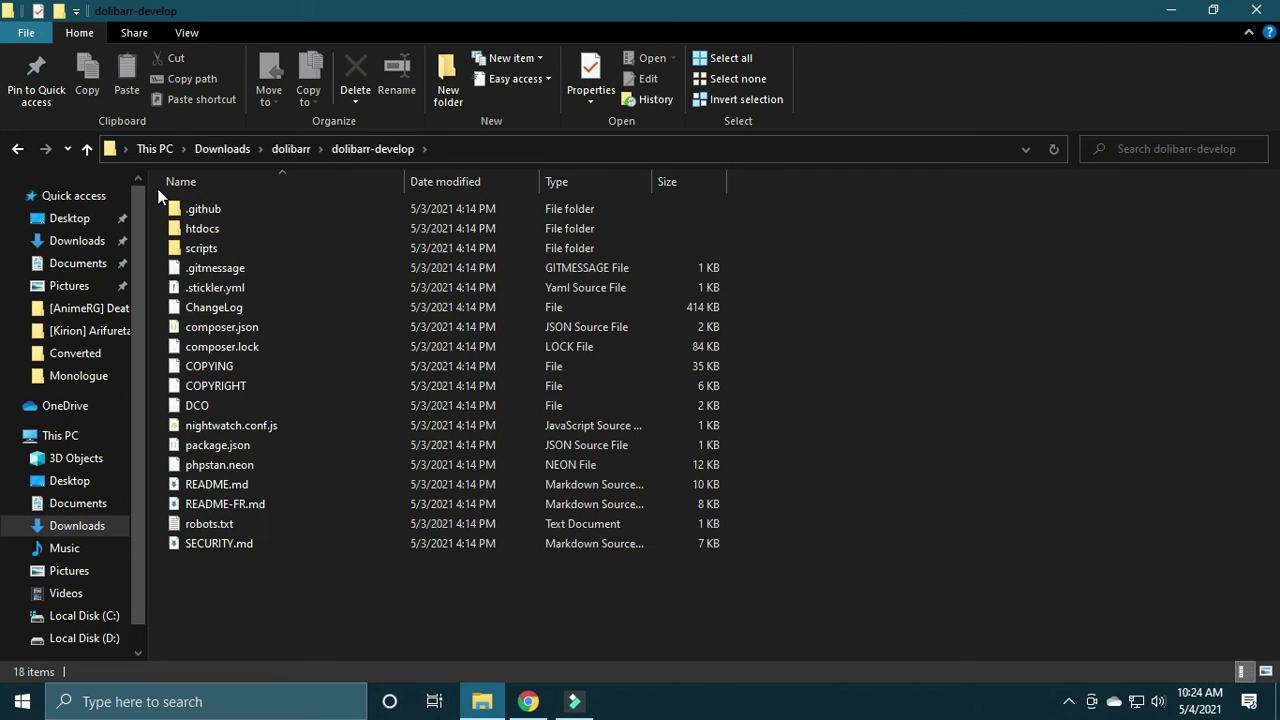
pyautogui.click(87, 148)
pyautogui.click(528, 701)
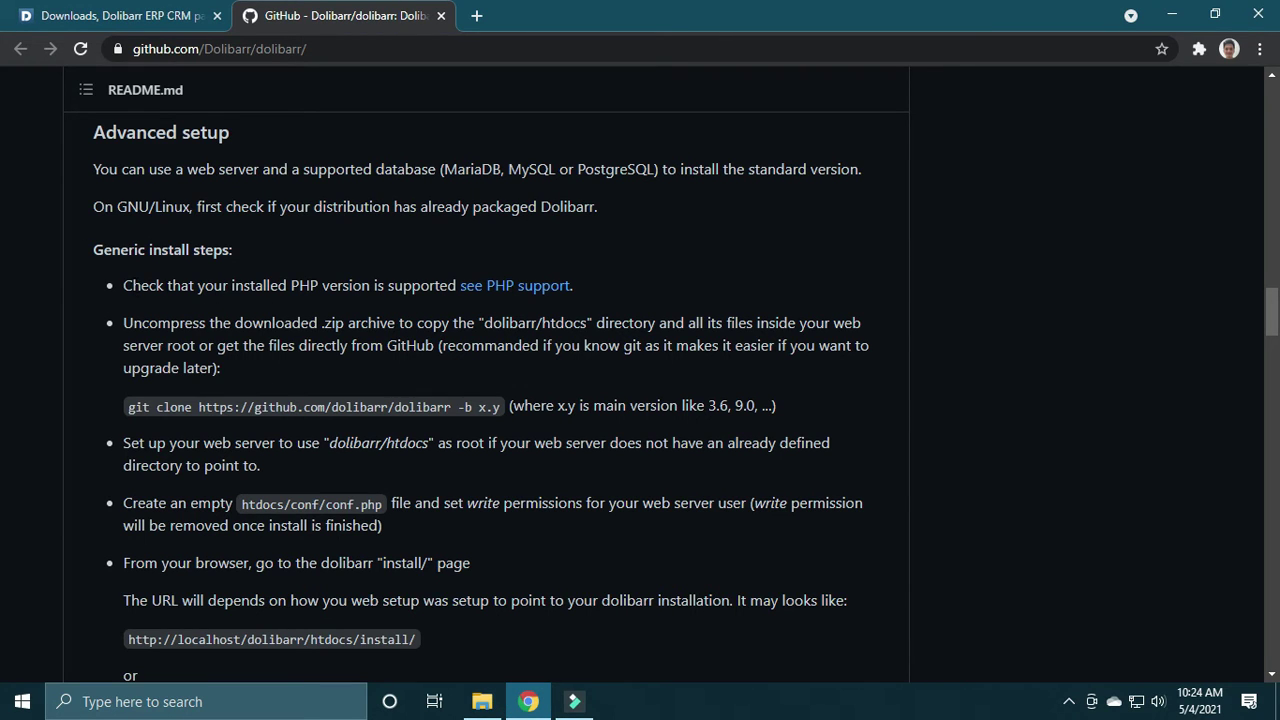
pyautogui.moveTo(290, 286); pyautogui.dragTo(367, 288)
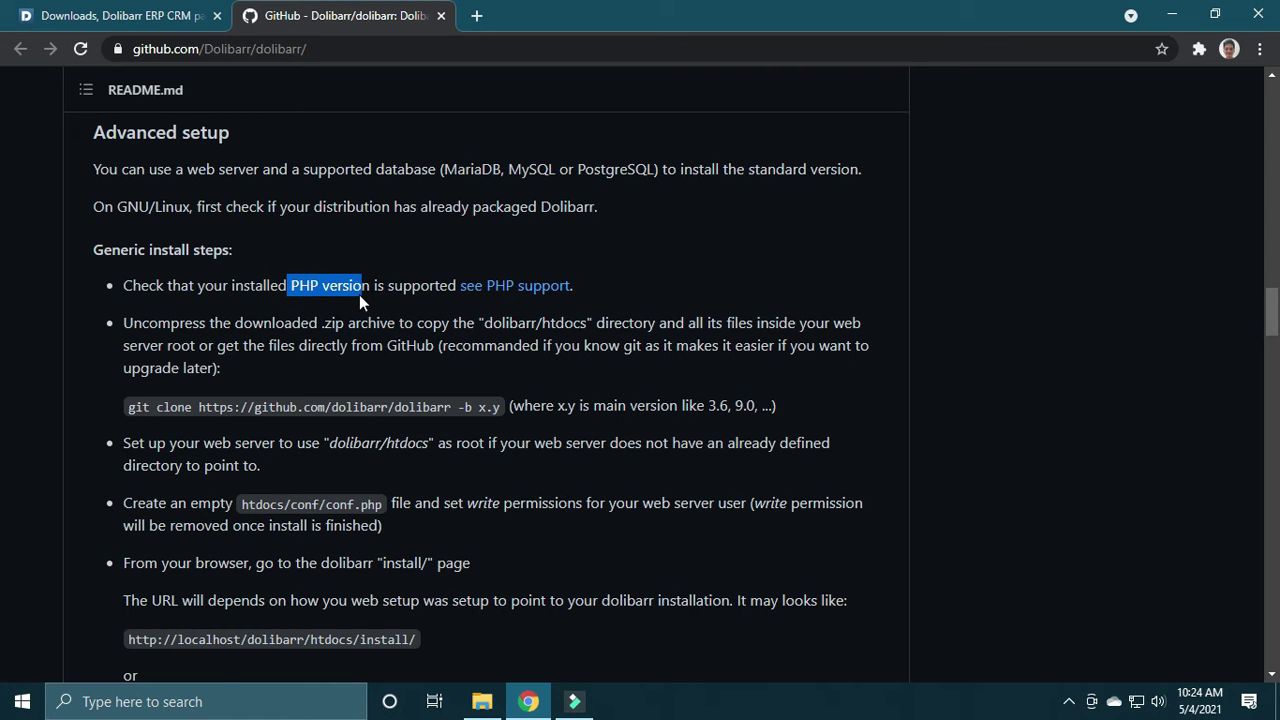
pyautogui.click(494, 290)
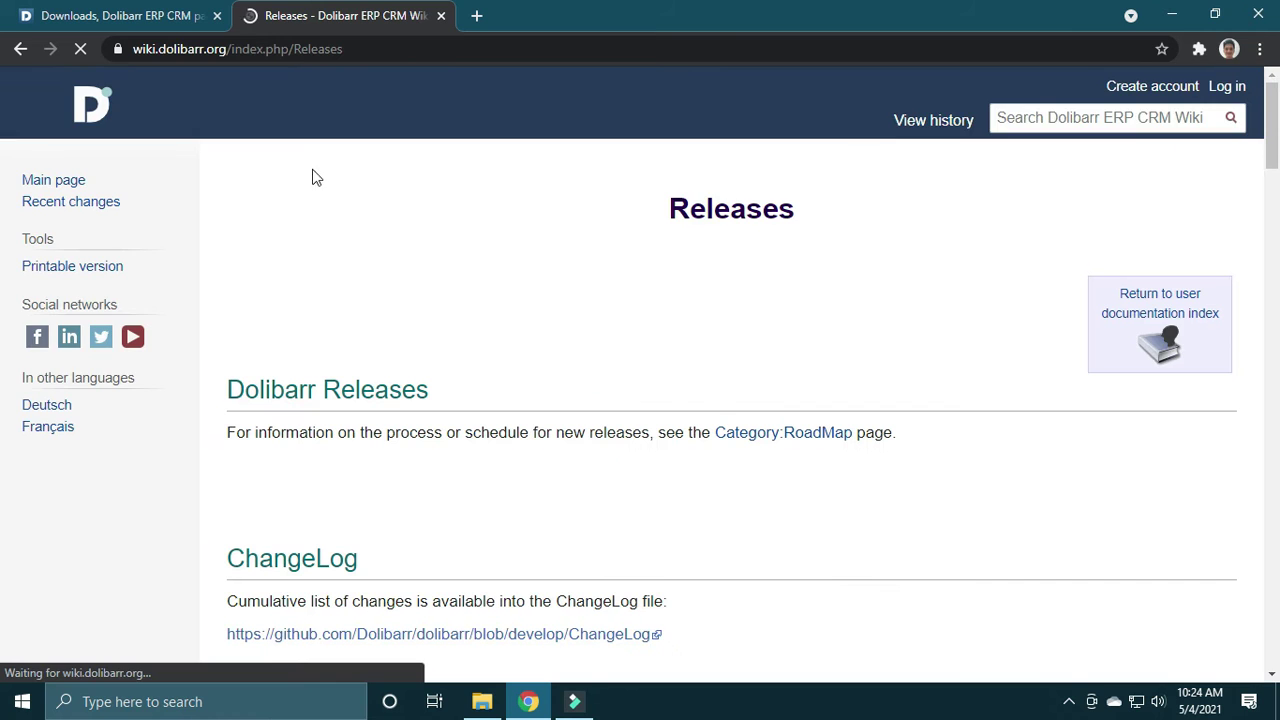
pyautogui.moveTo(1277, 142); pyautogui.dragTo(1270, 228)
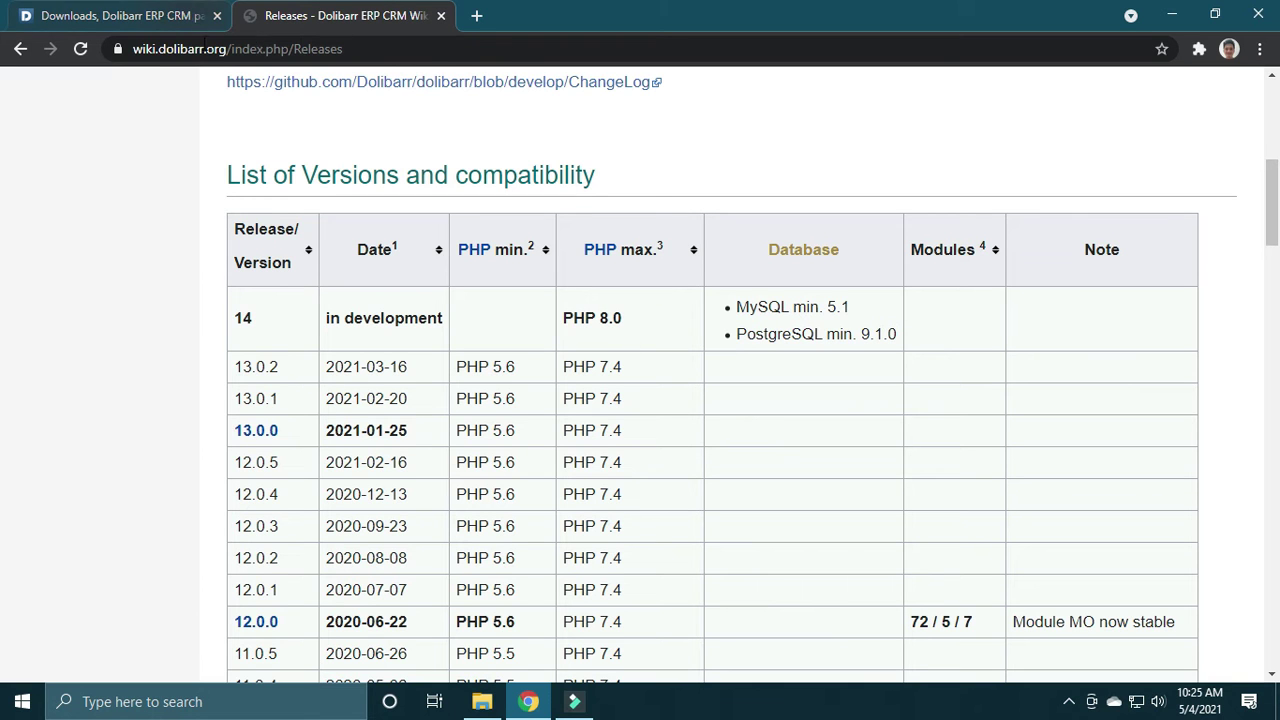
pyautogui.moveTo(1278, 223); pyautogui.dragTo(1278, 159)
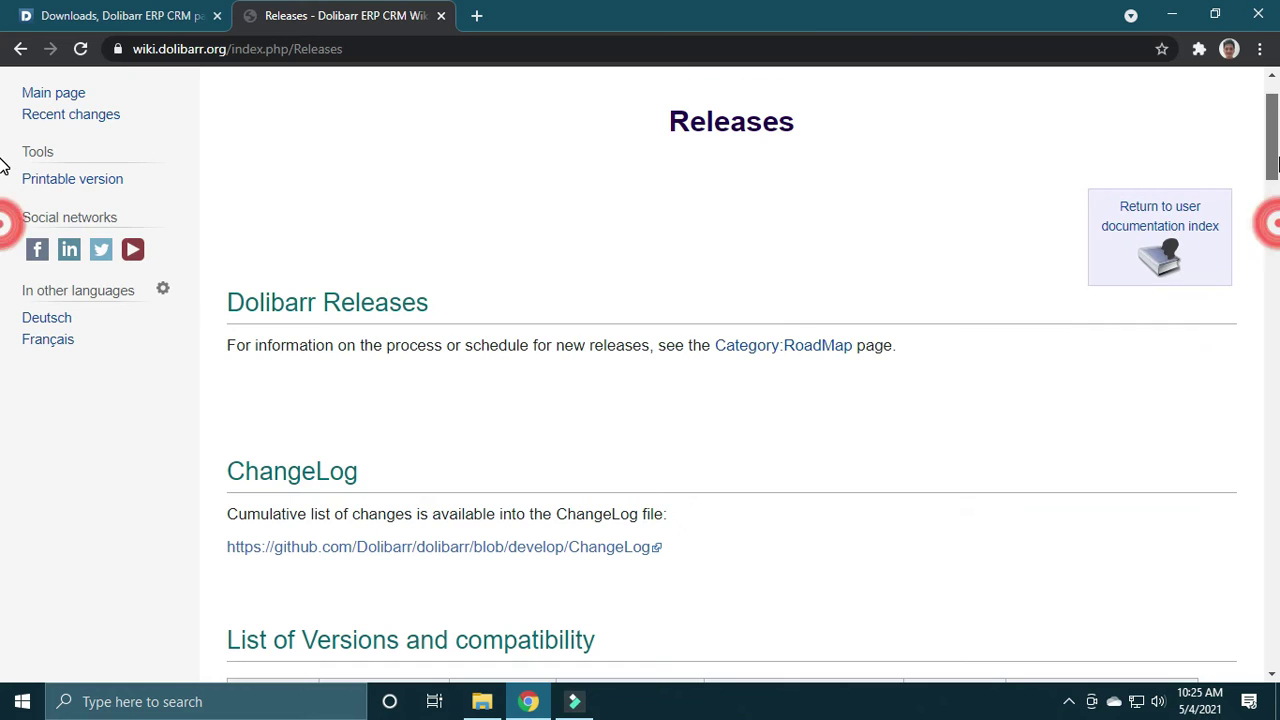
pyautogui.click(17, 60)
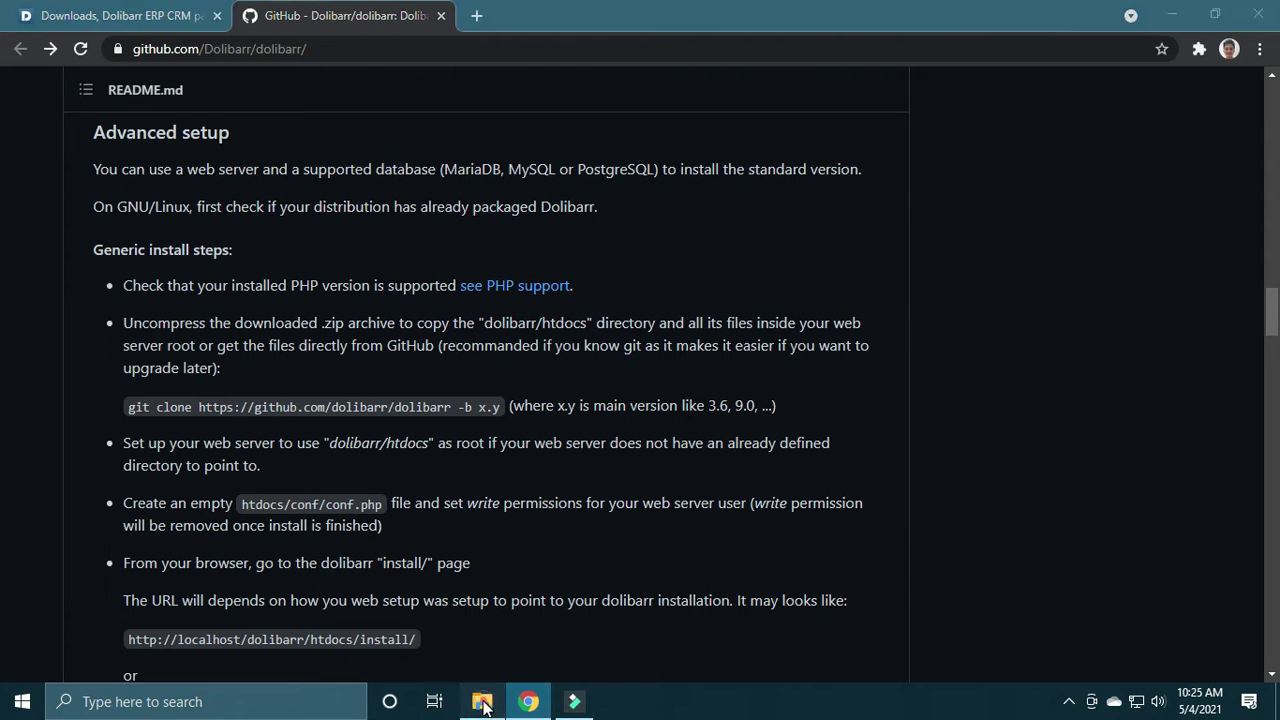
# Step: Look through the dolibarr-develop htdocs folder contents, then navigate to This PC
pyautogui.click(482, 701)
pyautogui.doubleClick(263, 213)
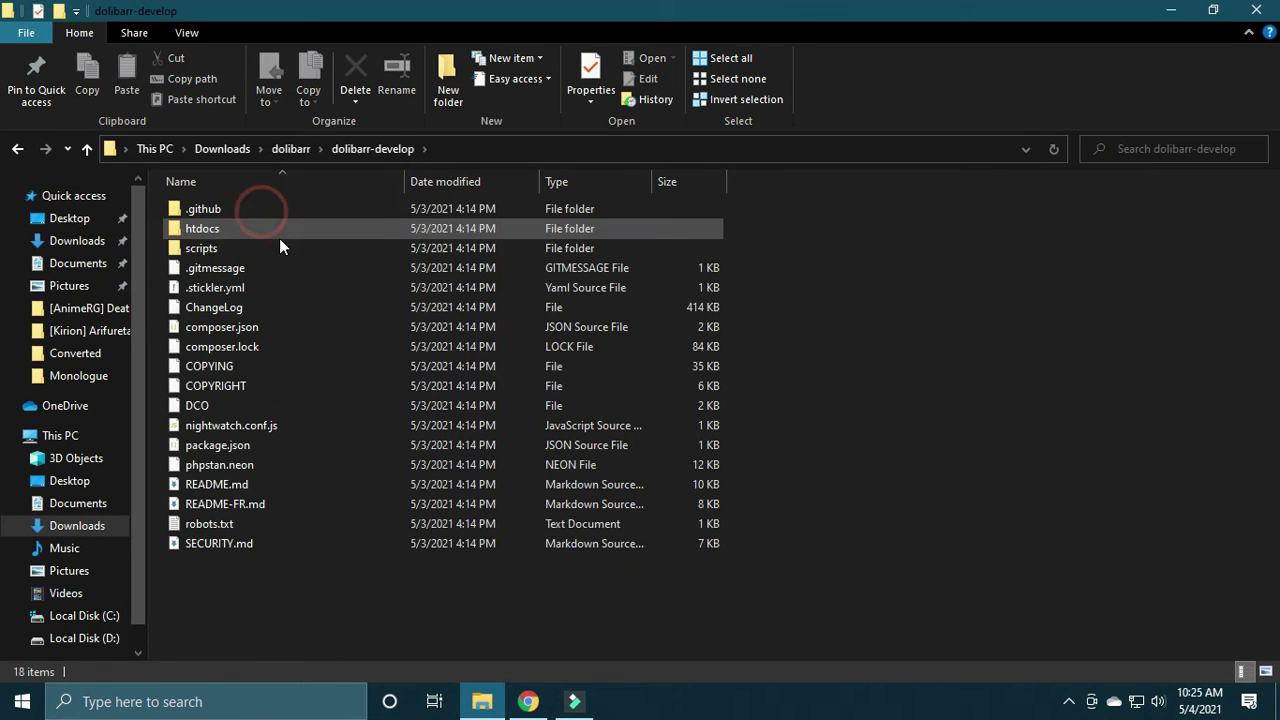
pyautogui.click(223, 230)
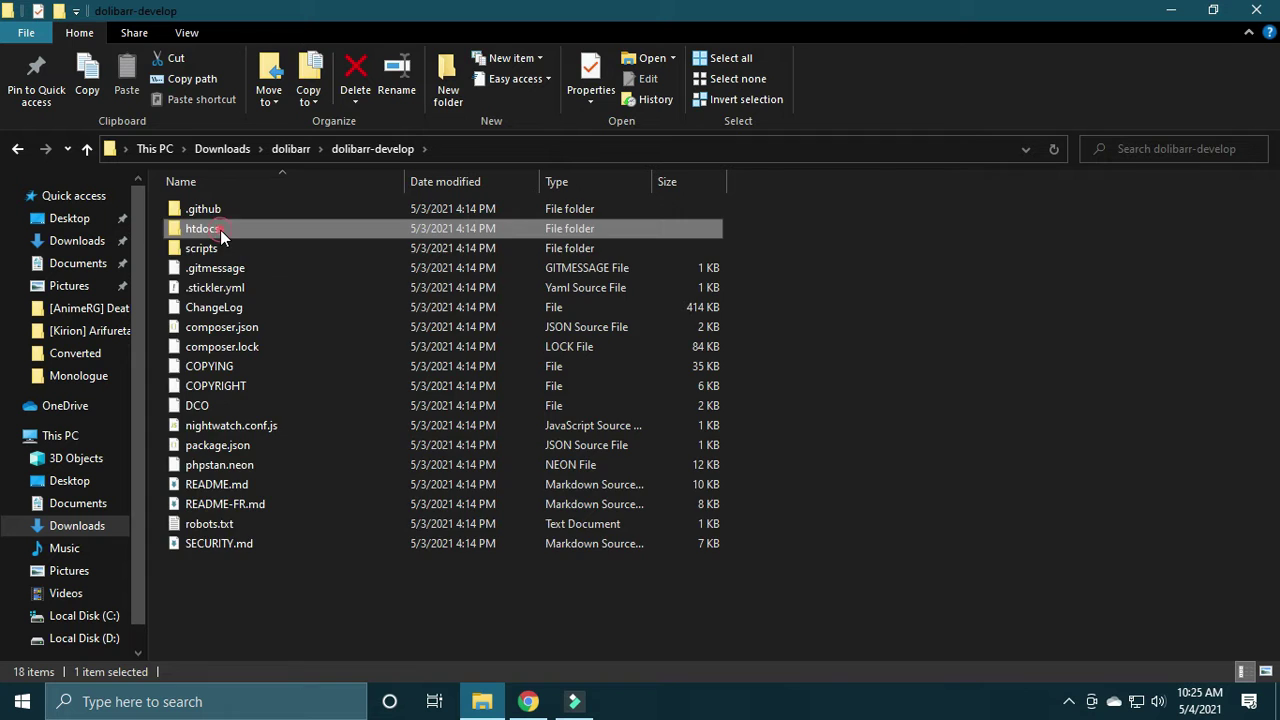
pyautogui.doubleClick(220, 230)
pyautogui.moveTo(1273, 284)
pyautogui.mouseDown()
pyautogui.moveTo(1273, 632)
pyautogui.moveTo(1265, 268)
pyautogui.mouseUp()
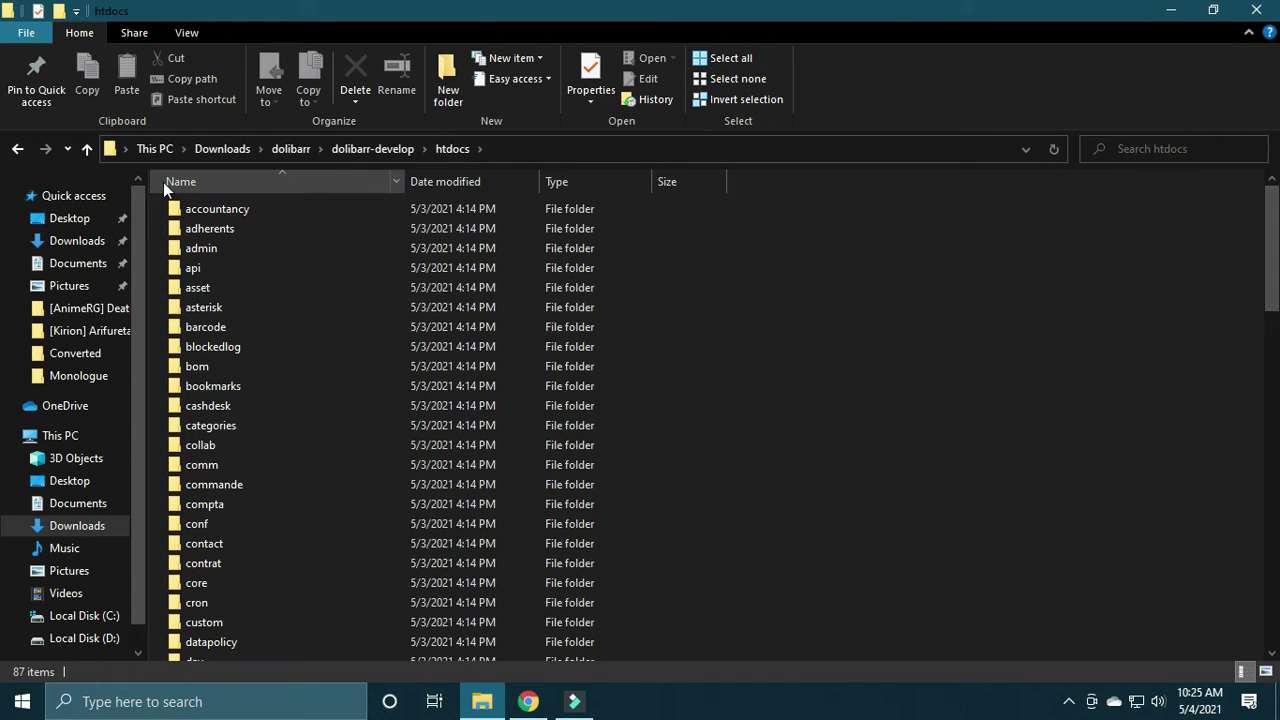
pyautogui.click(94, 148)
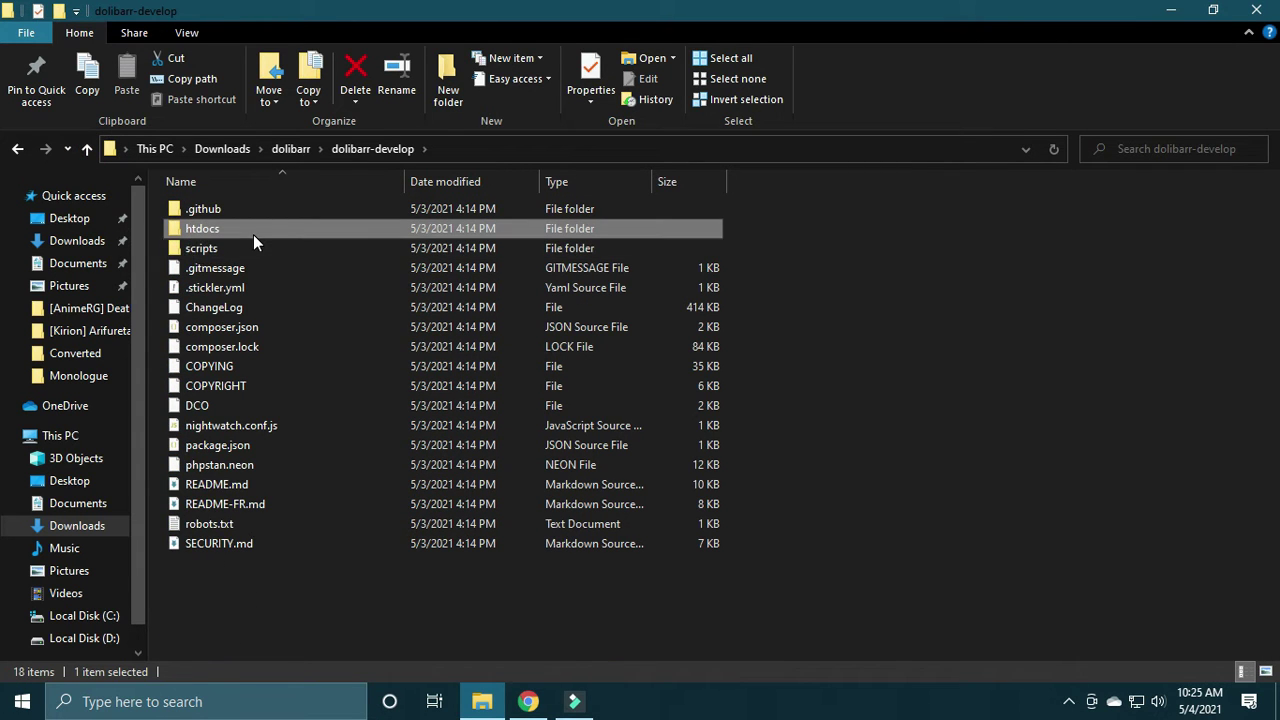
pyautogui.click(82, 458)
pyautogui.click(72, 436)
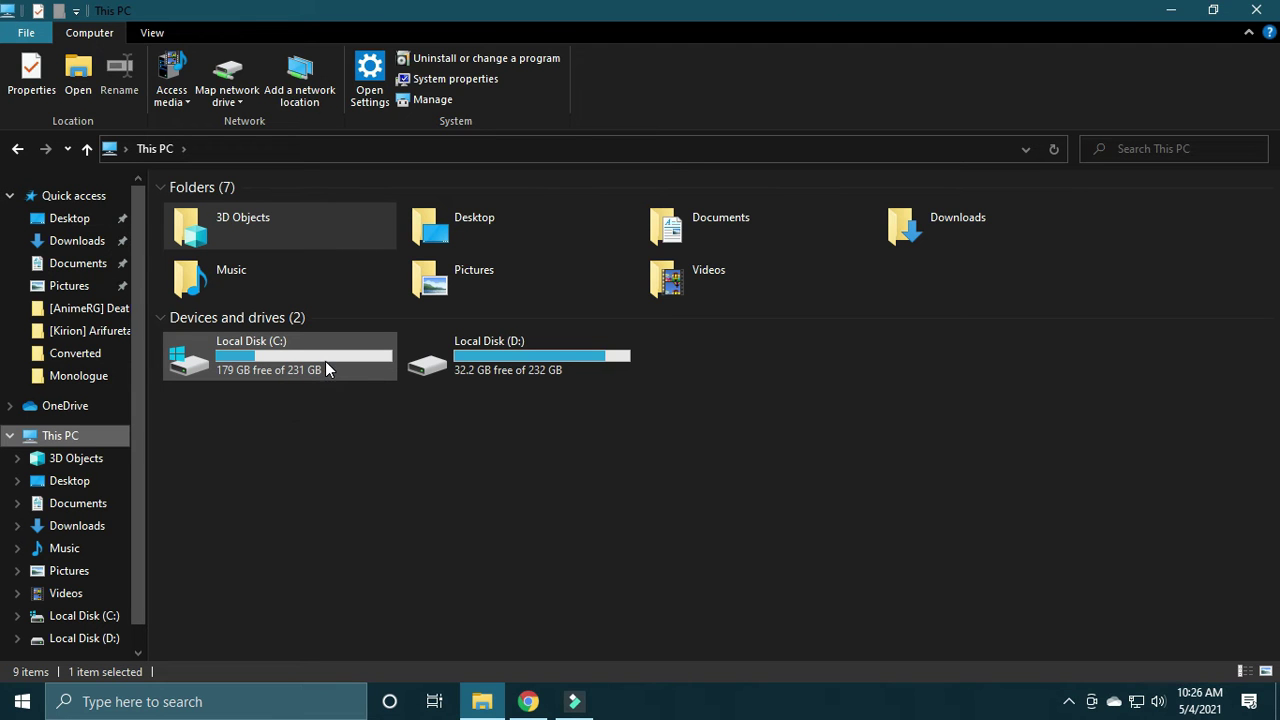
# Step: Go to C:\xampp\htdocs and create a new folder named dolibarr
pyautogui.doubleClick(325, 361)
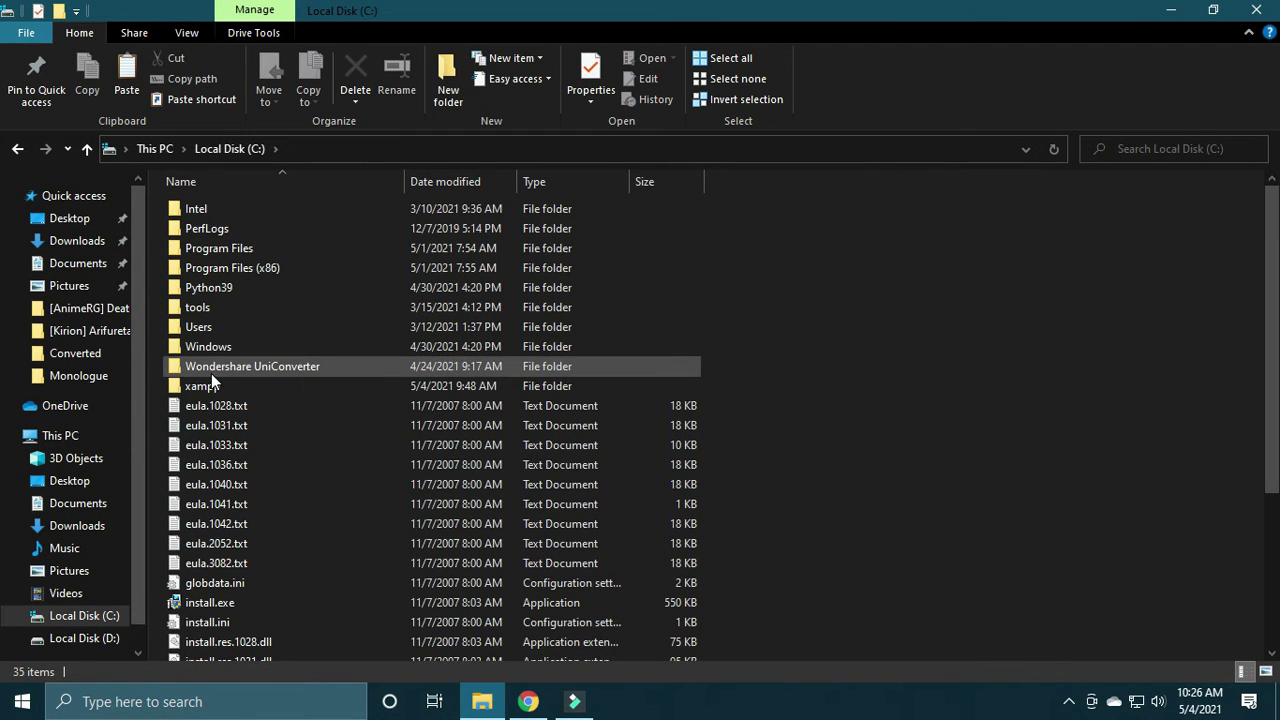
pyautogui.doubleClick(213, 382)
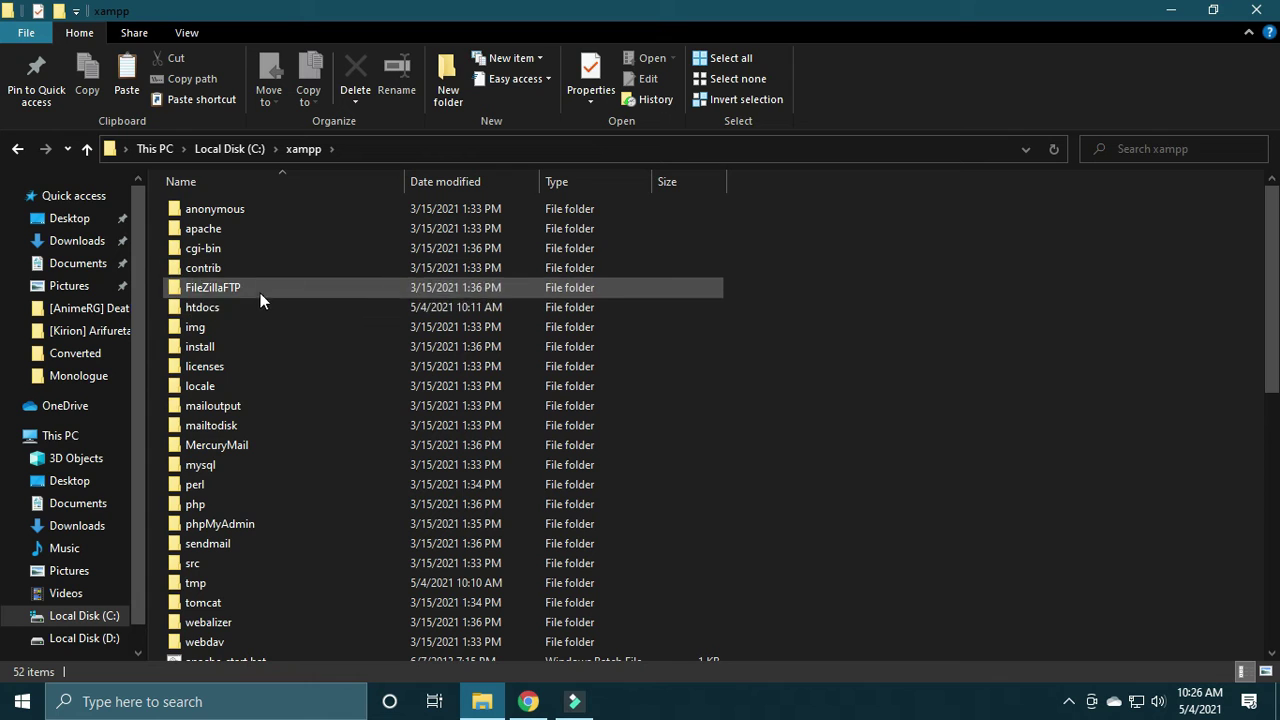
pyautogui.doubleClick(225, 305)
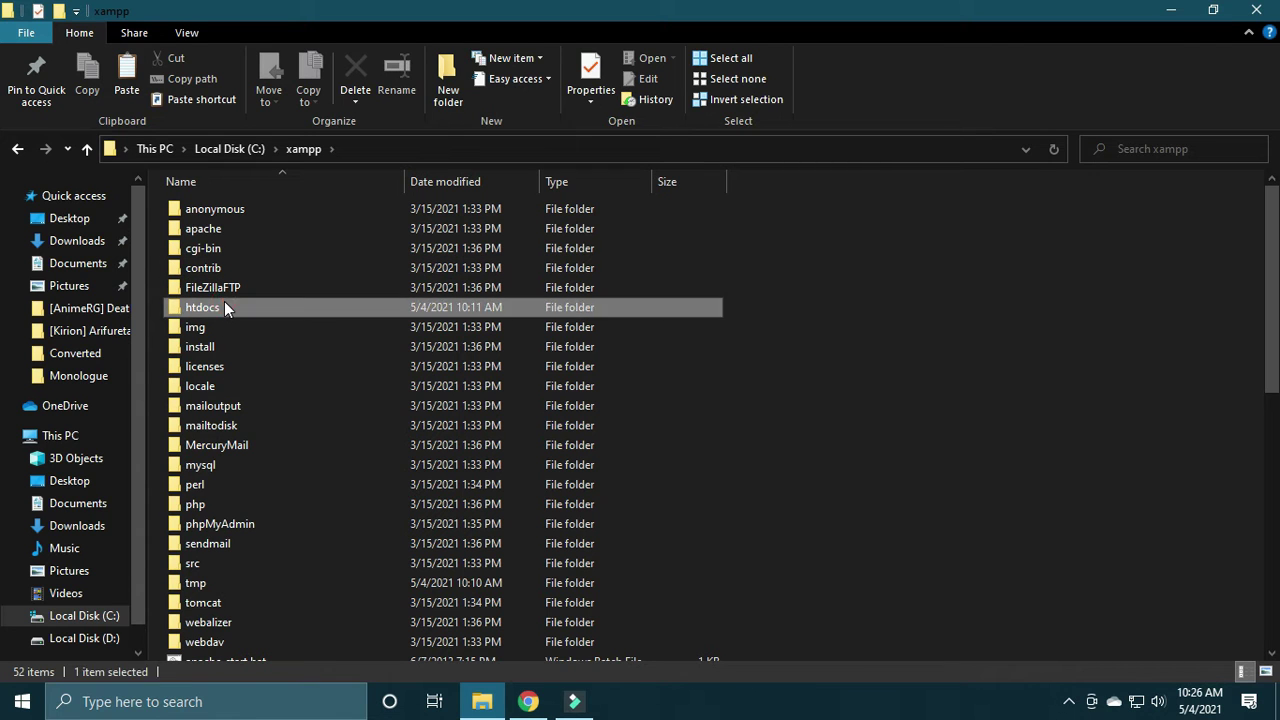
pyautogui.click(437, 68)
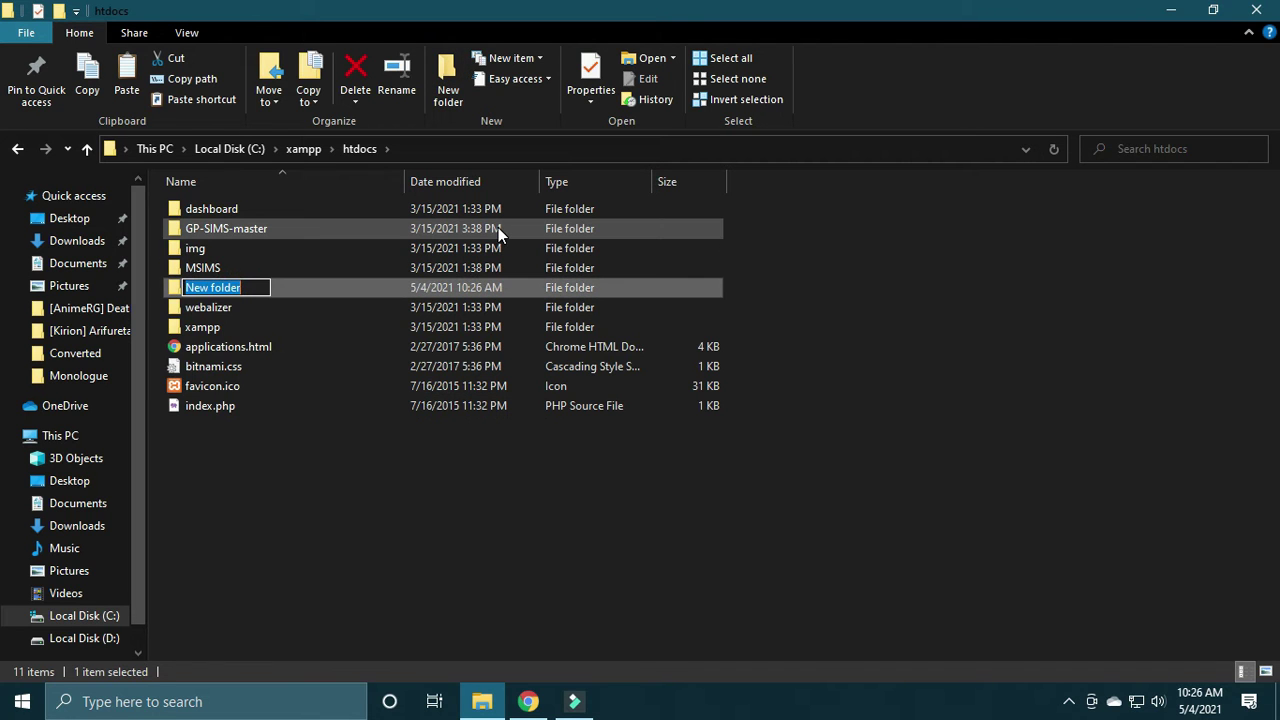
pyautogui.write('dolibar')
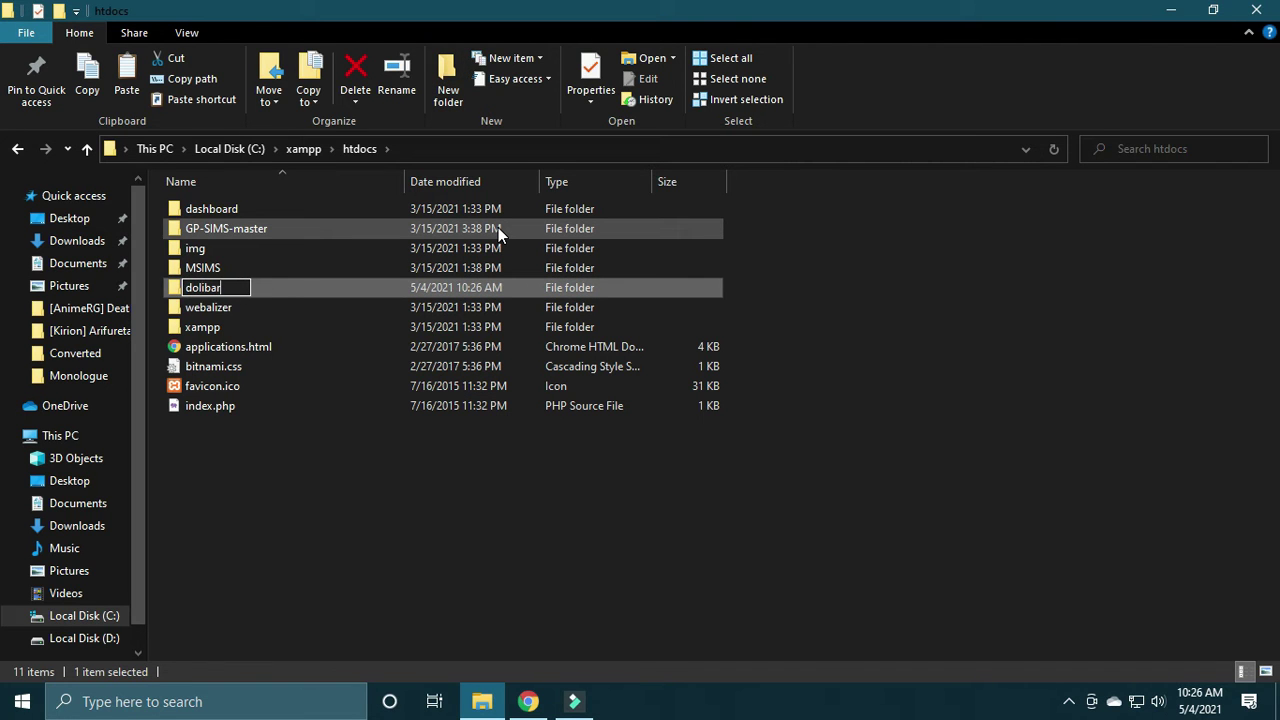
pyautogui.write('r')
# Step: Confirm the dolibarr folder, paste Dolibarr's htdocs (14,711 items) into it, and open the copy
pyautogui.press('Return')
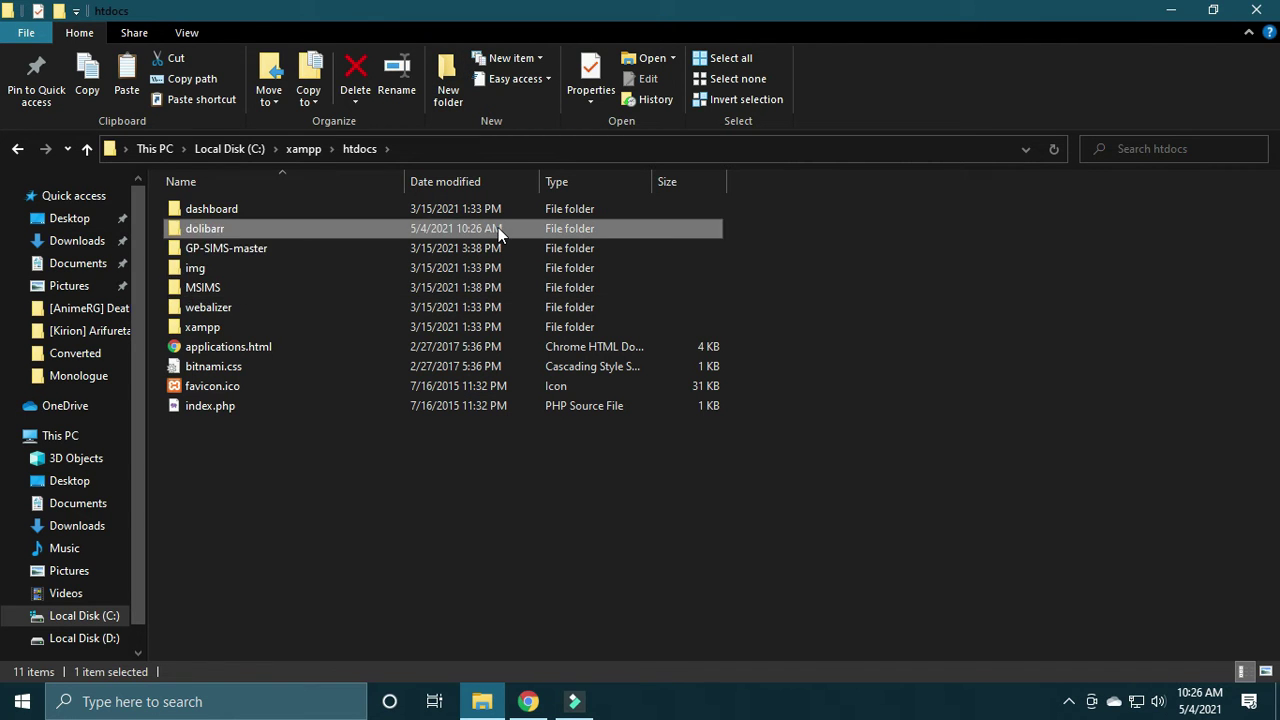
pyautogui.doubleClick(498, 229)
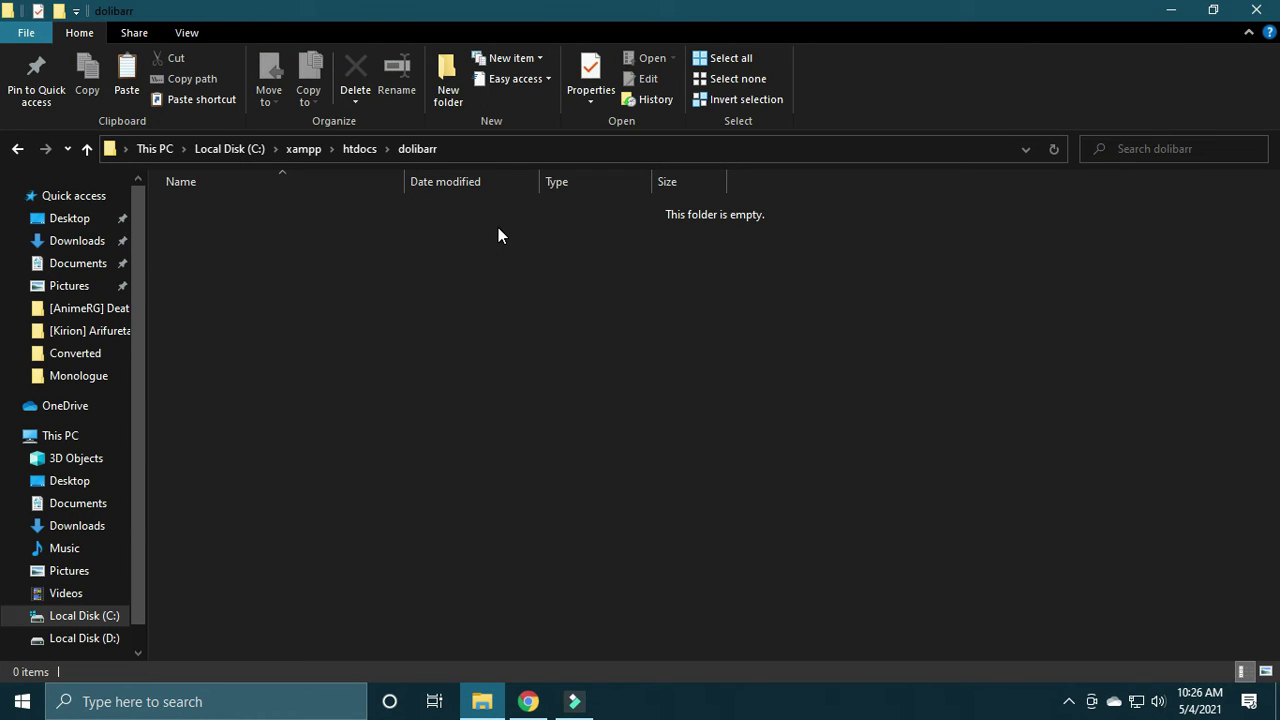
pyautogui.hotkey('ctrl', 'v')
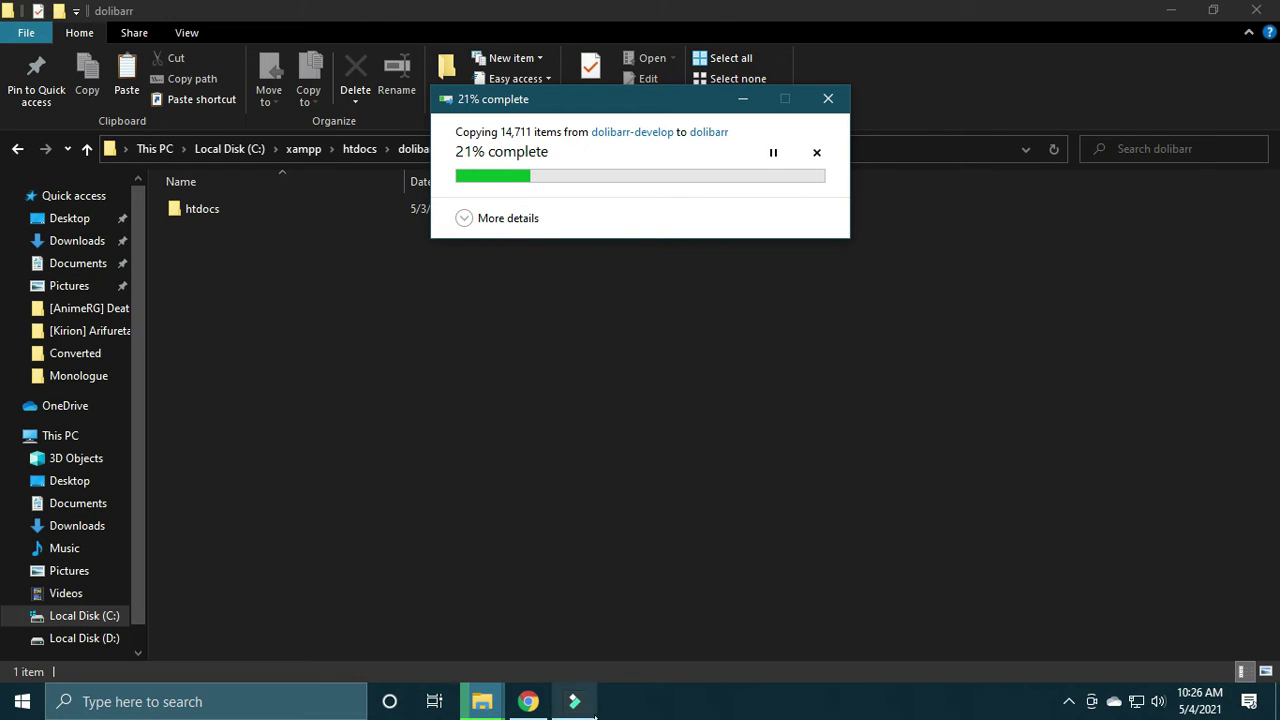
pyautogui.click(961, 612)
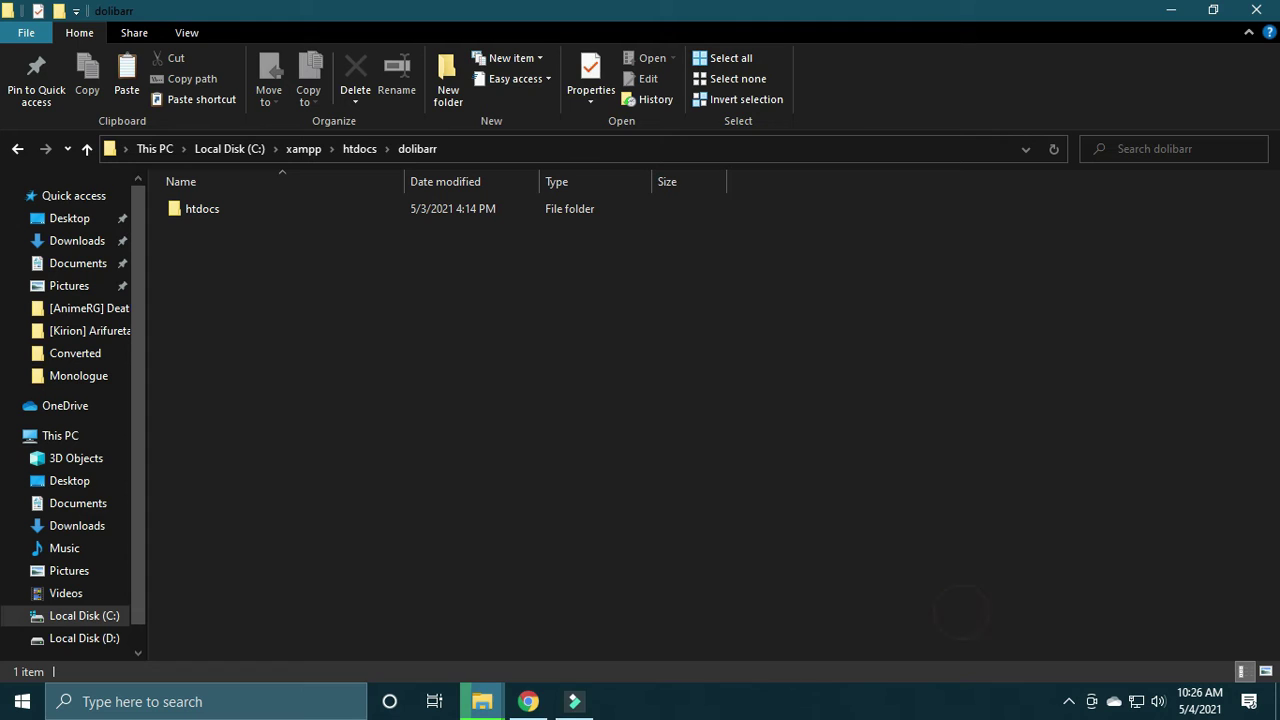
pyautogui.moveTo(482, 701)
pyautogui.click(557, 614)
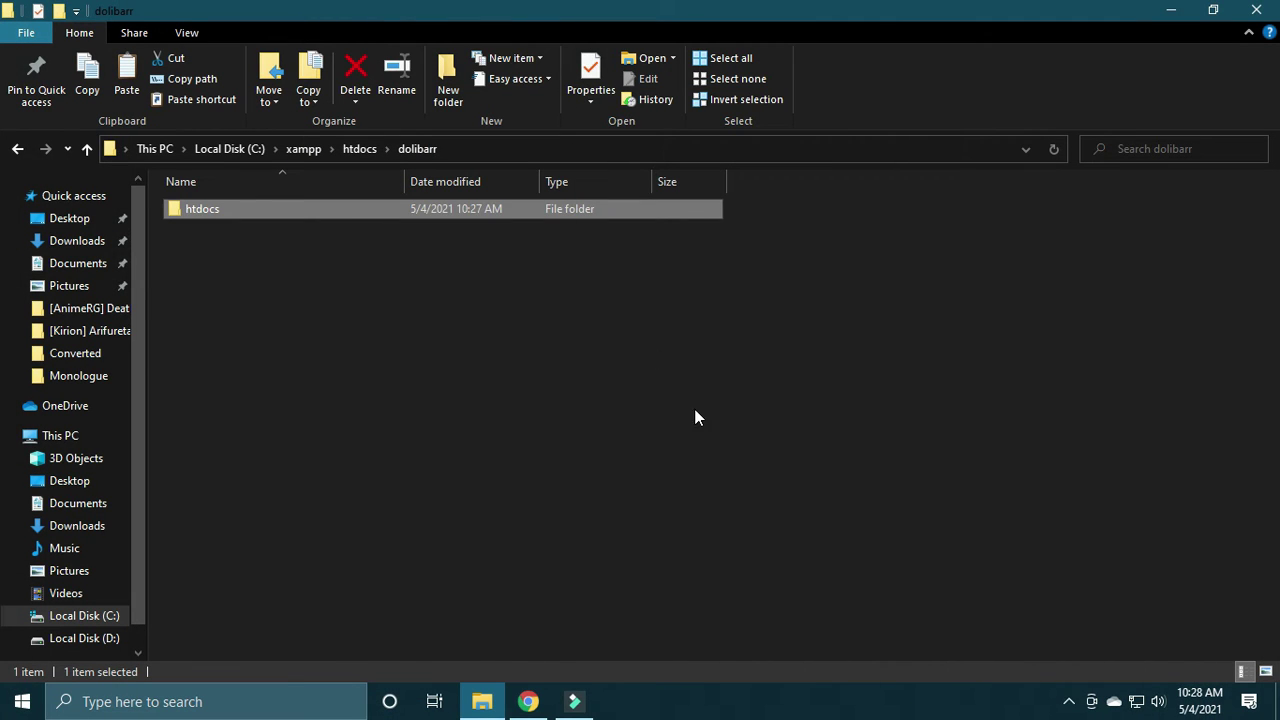
pyautogui.click(1068, 701)
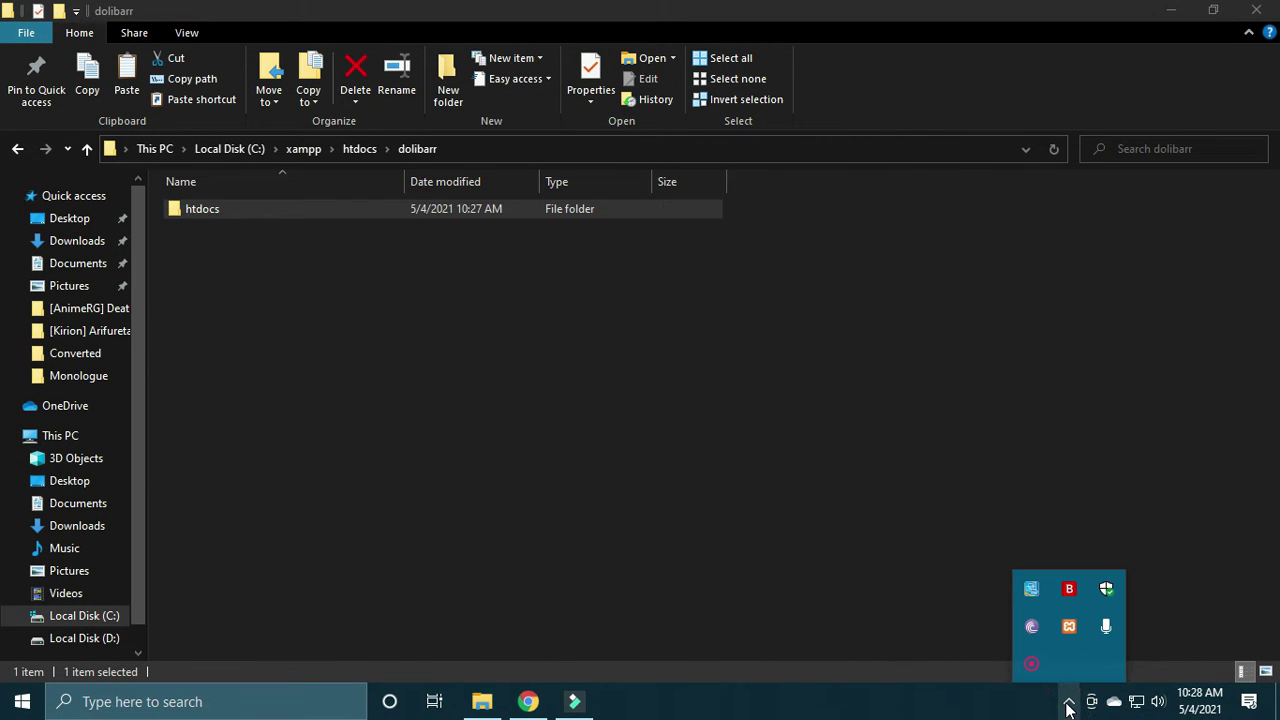
pyautogui.click(695, 480)
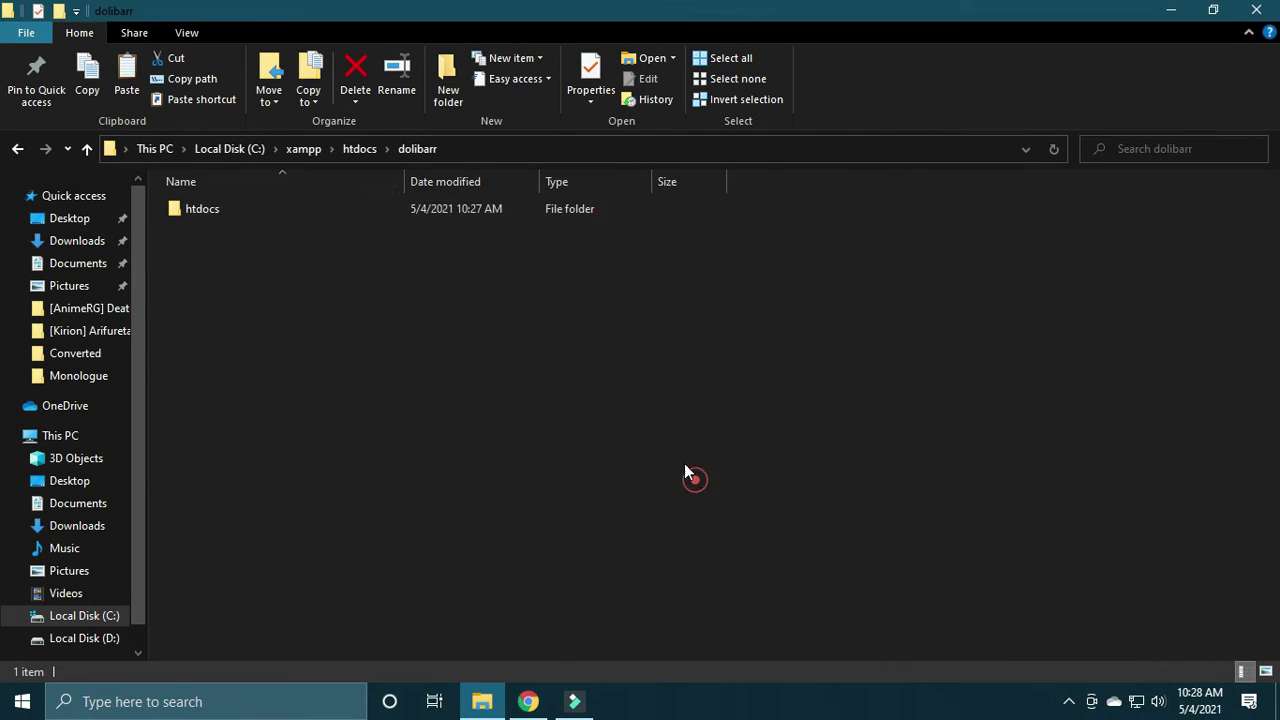
pyautogui.doubleClick(272, 212)
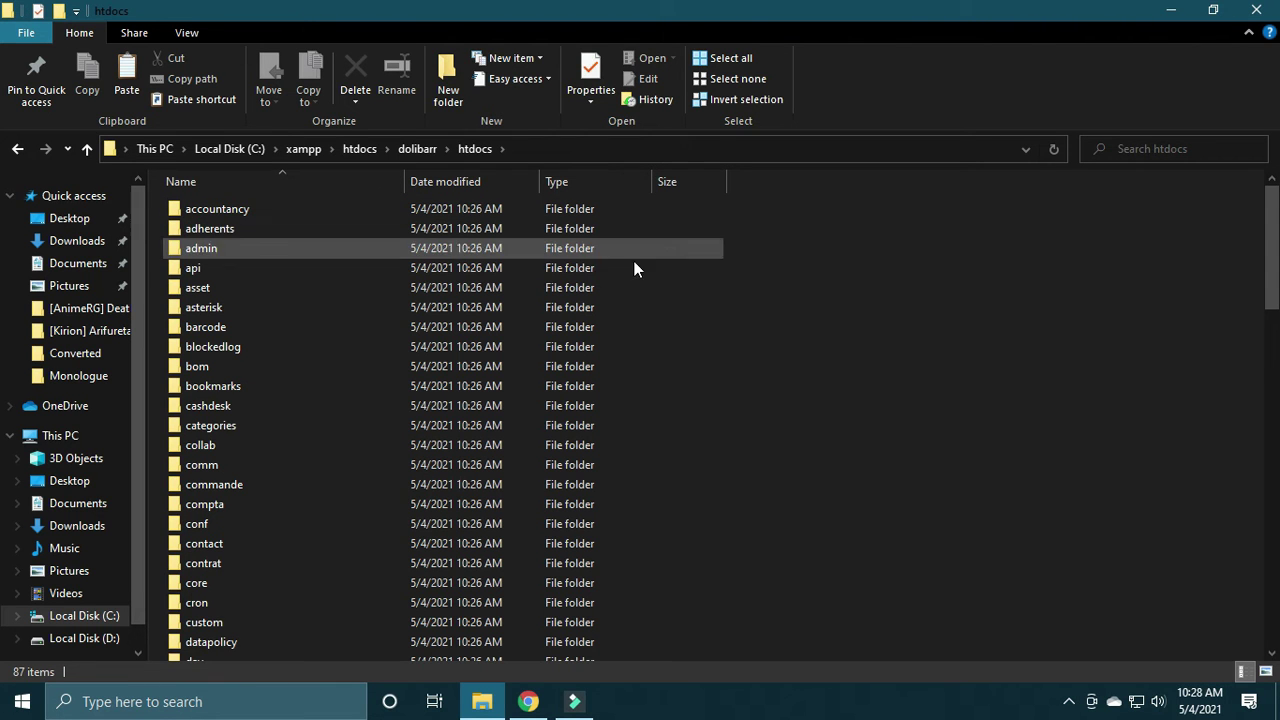
# Step: Highlight the README line 'Create an empty htdocs/conf/conf.php', then switch back to File Explorer
pyautogui.click(530, 701)
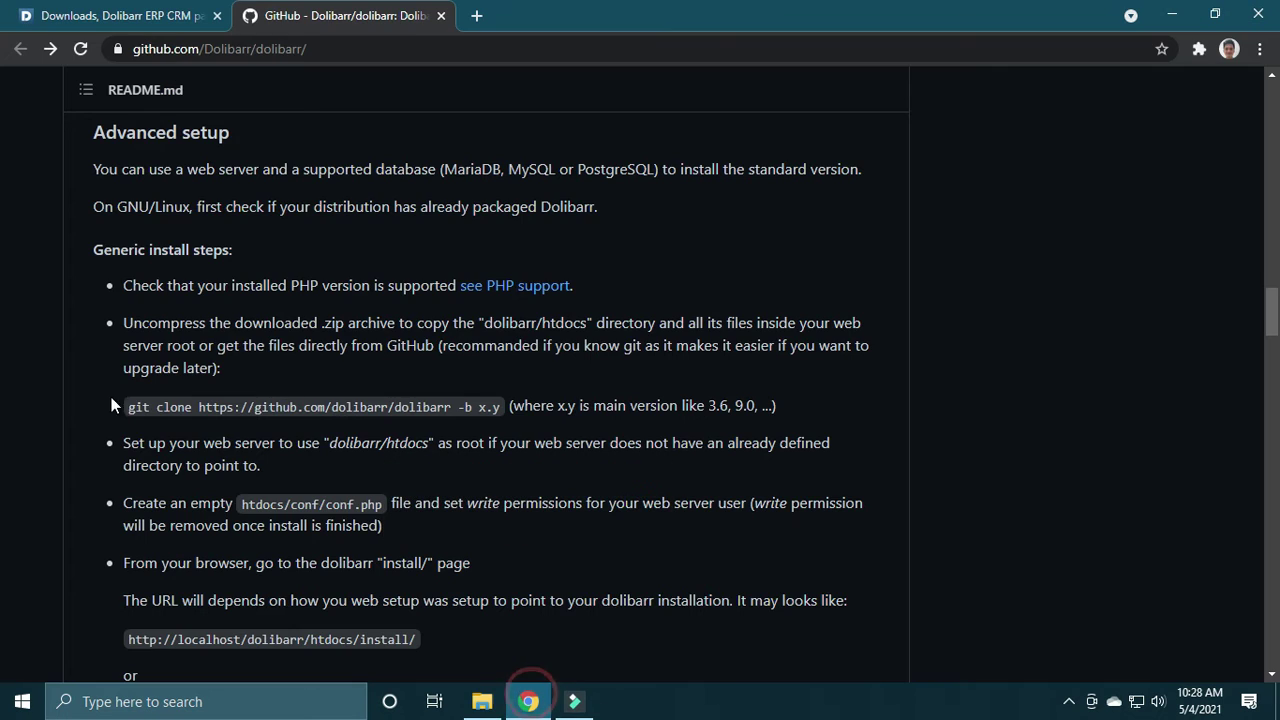
pyautogui.scroll(-1, 1275, 308)
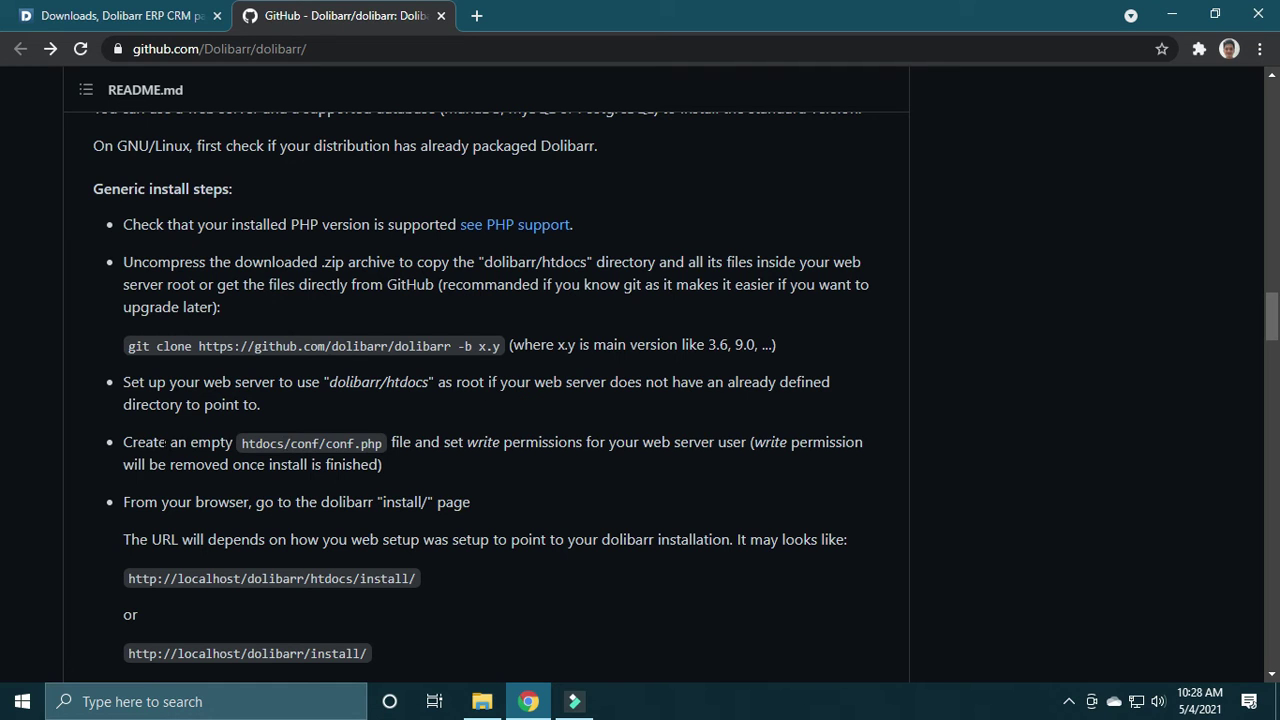
pyautogui.moveTo(124, 442); pyautogui.dragTo(381, 443)
pyautogui.click(310, 443)
pyautogui.click(482, 701)
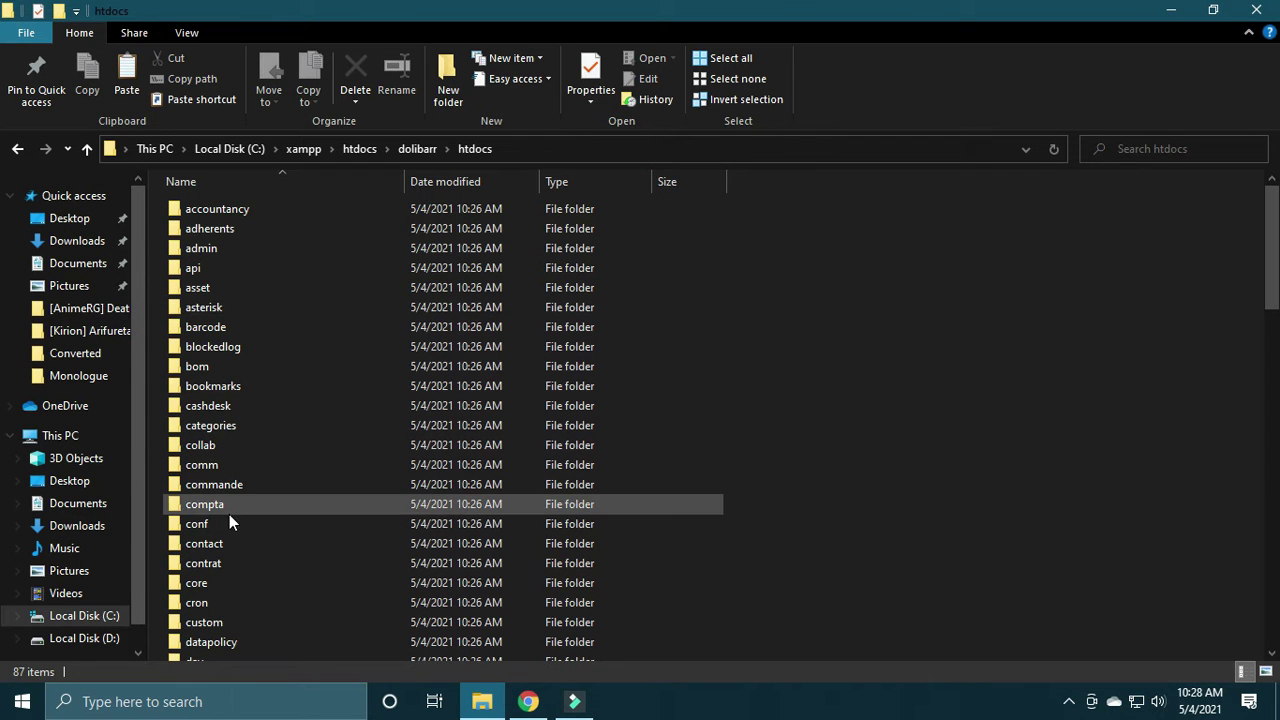
# Step: Open the conf folder inside dolibarr's htdocs
pyautogui.hotkey('alt', 'Tab')
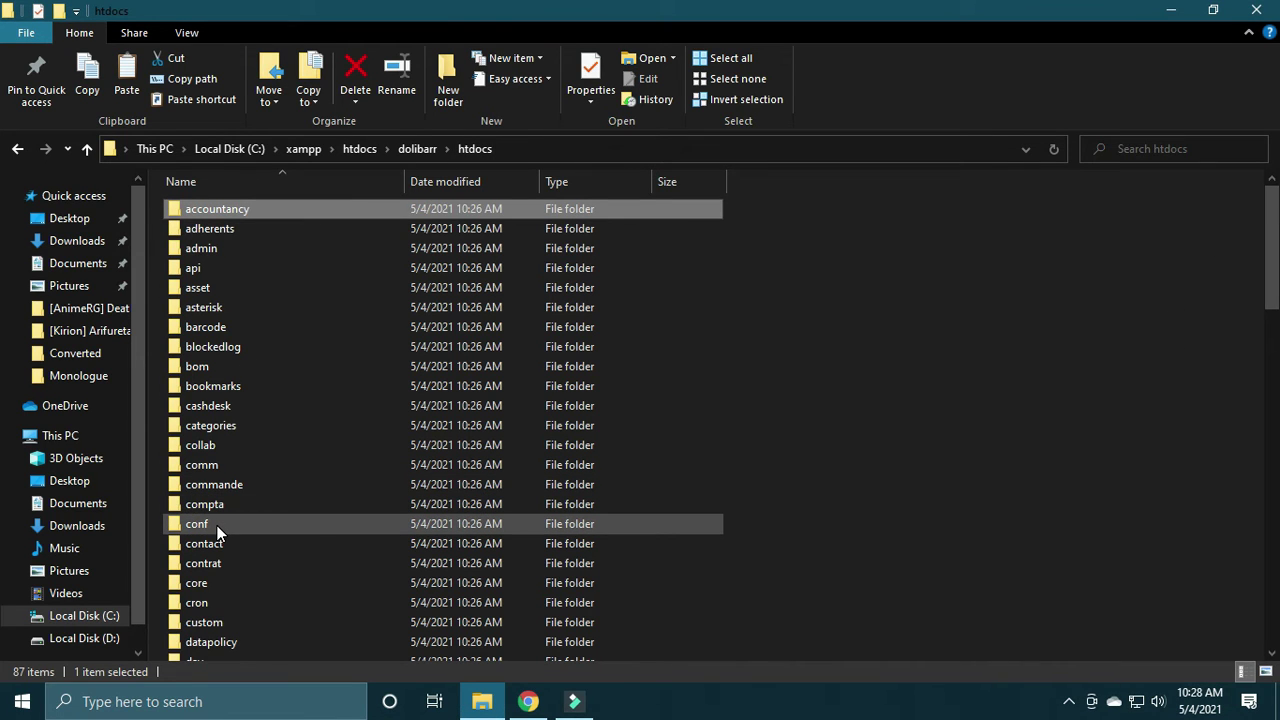
pyautogui.moveTo(217, 532)
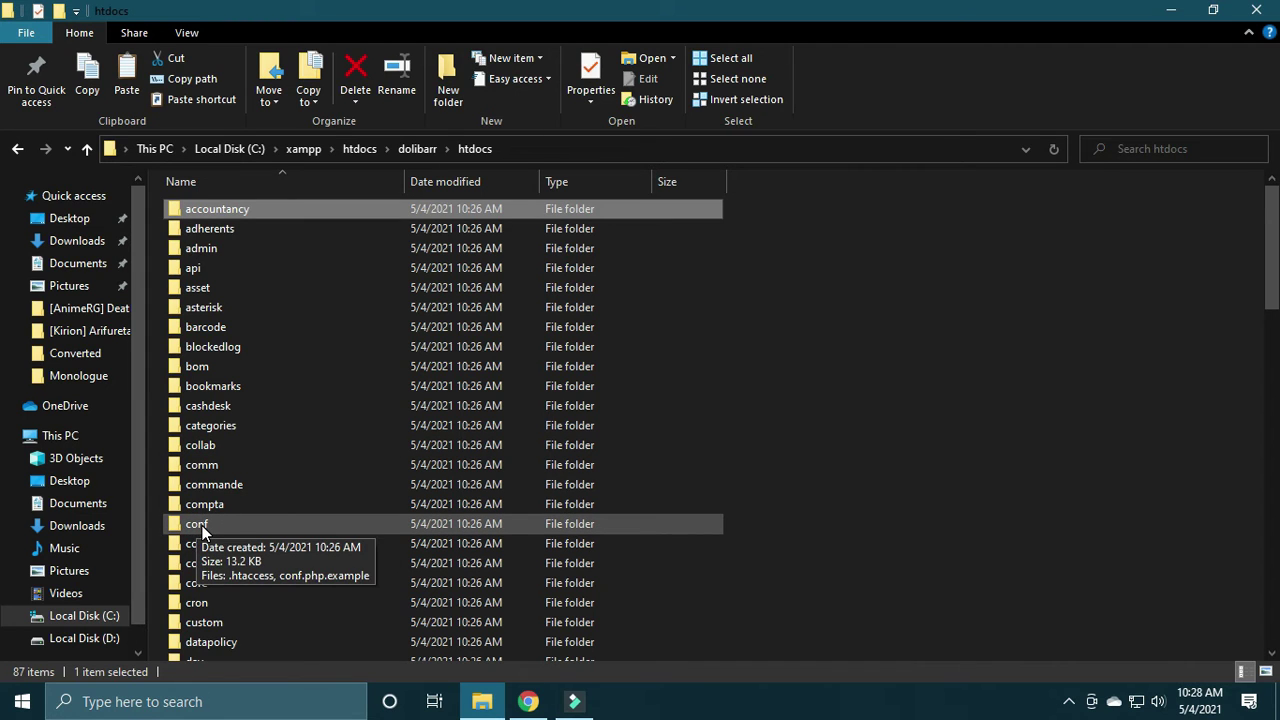
pyautogui.doubleClick(205, 527)
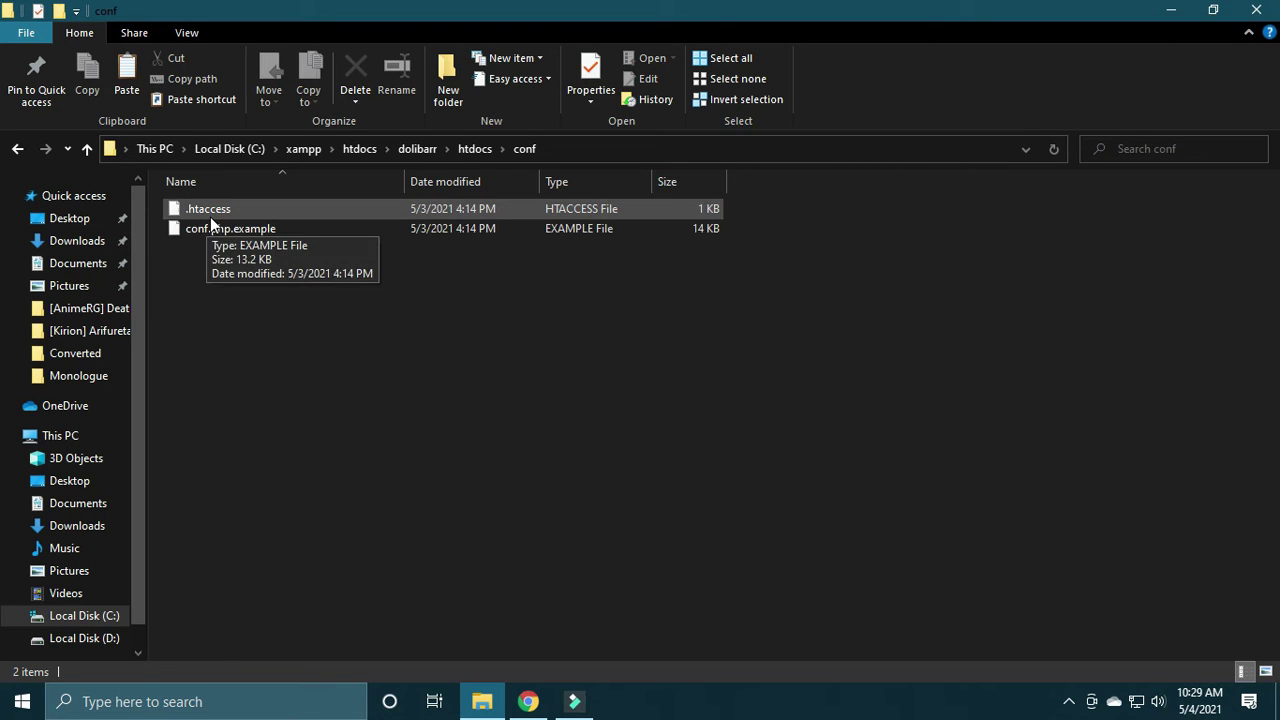
pyautogui.click(360, 391)
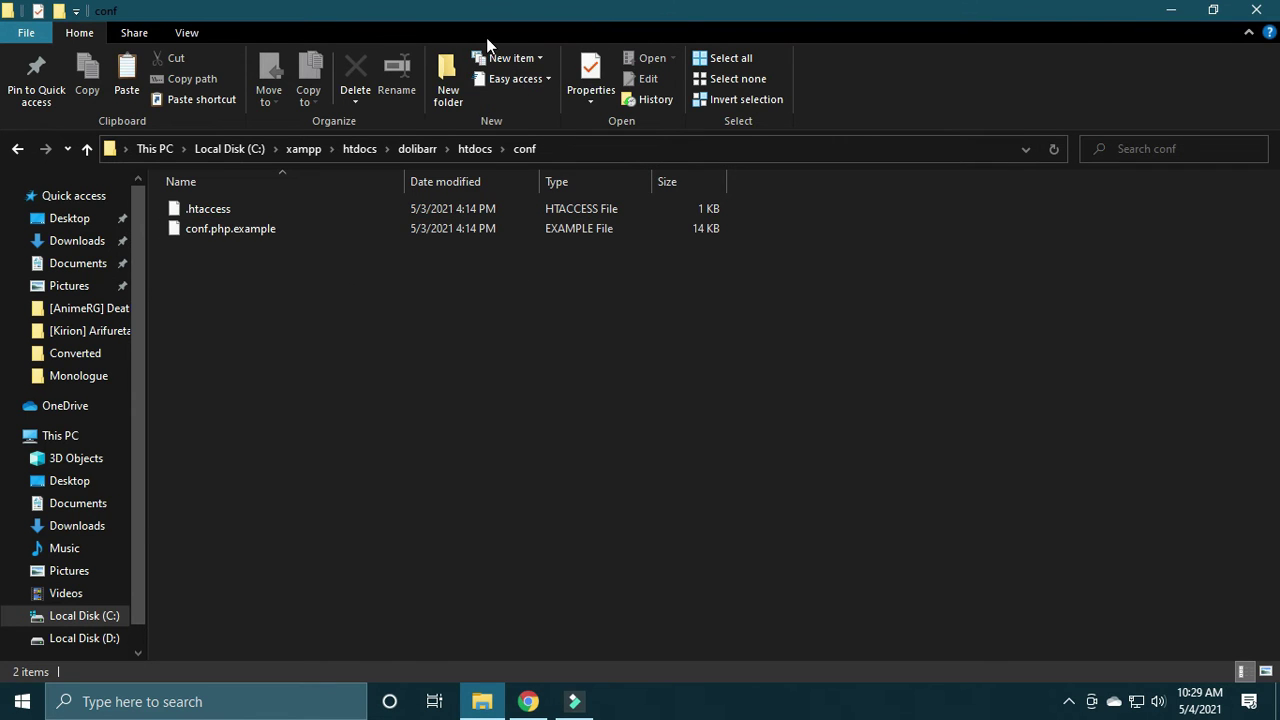
# Step: Create an empty text document renamed conf.php, accept the extension change, and return to htdocs
pyautogui.click(520, 59)
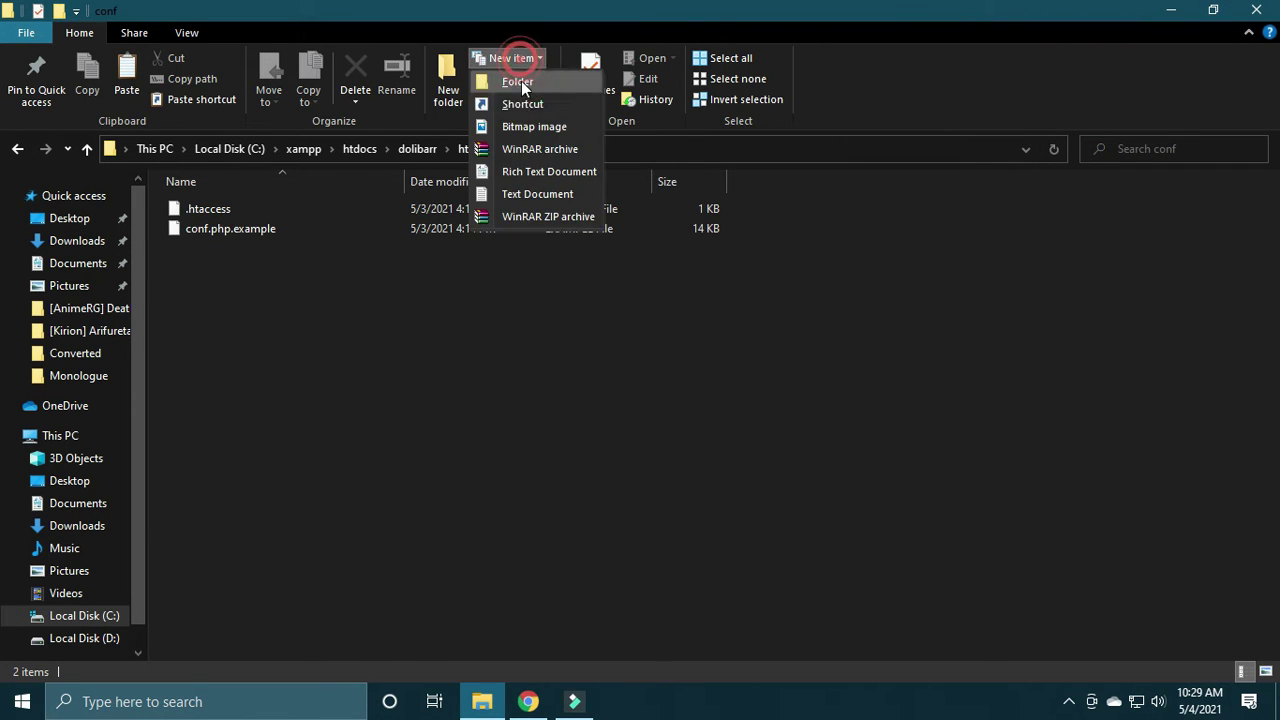
pyautogui.click(530, 194)
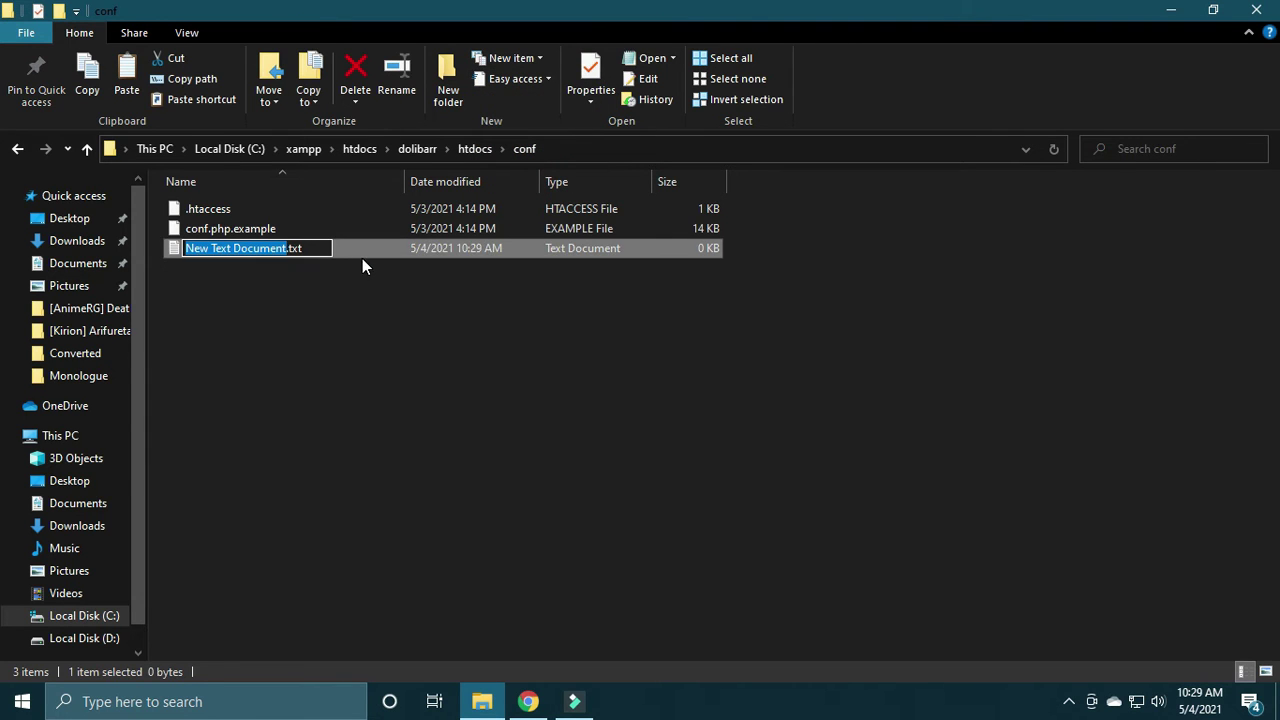
pyautogui.moveTo(316, 248); pyautogui.dragTo(180, 249)
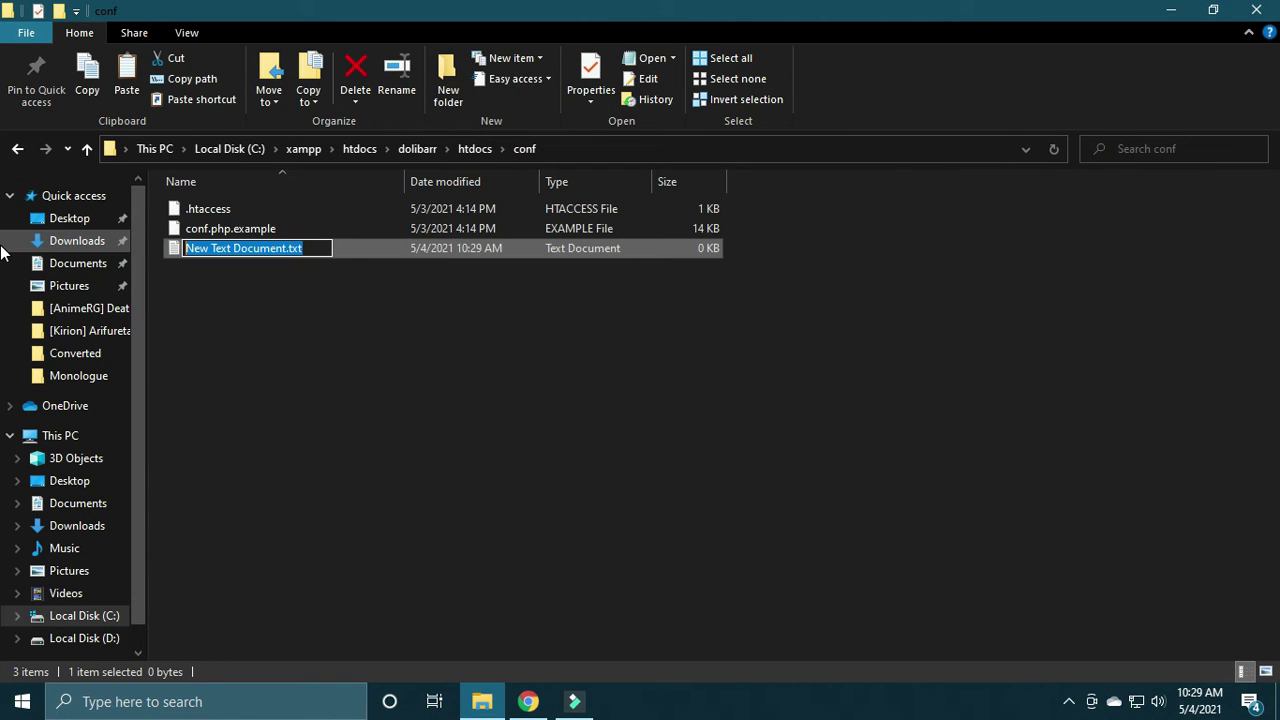
pyautogui.write('conf')
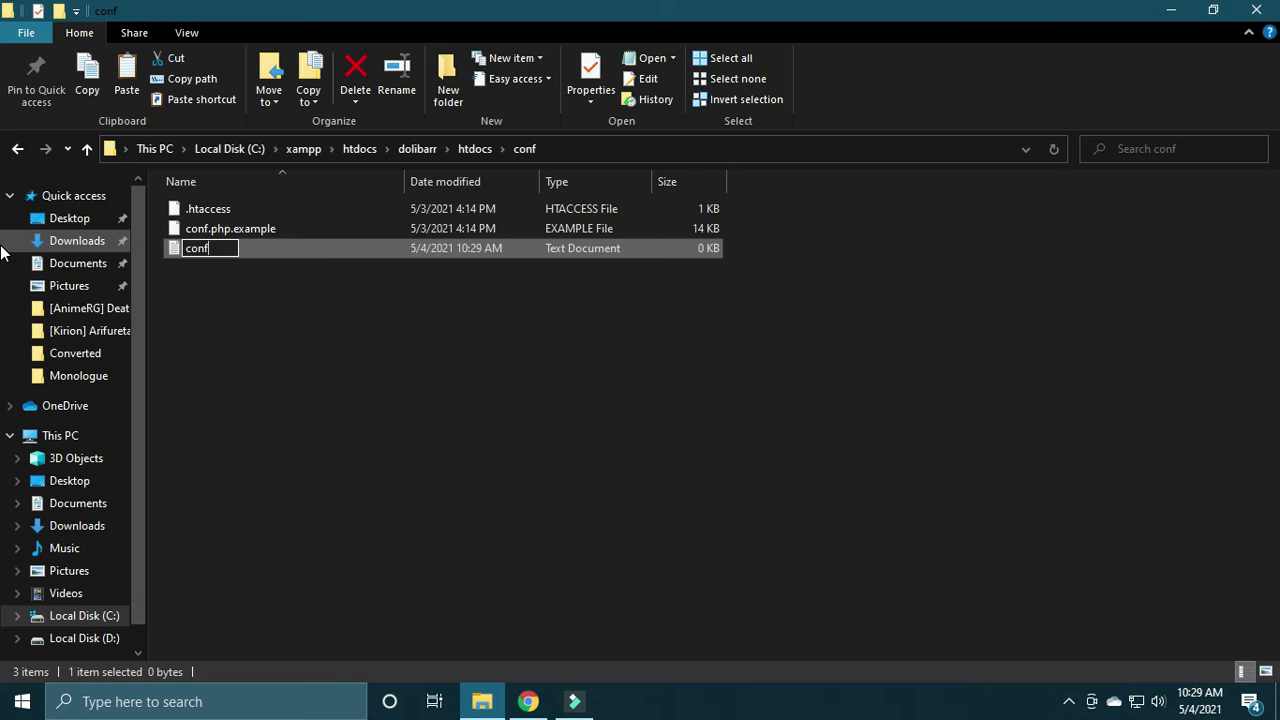
pyautogui.write('.php')
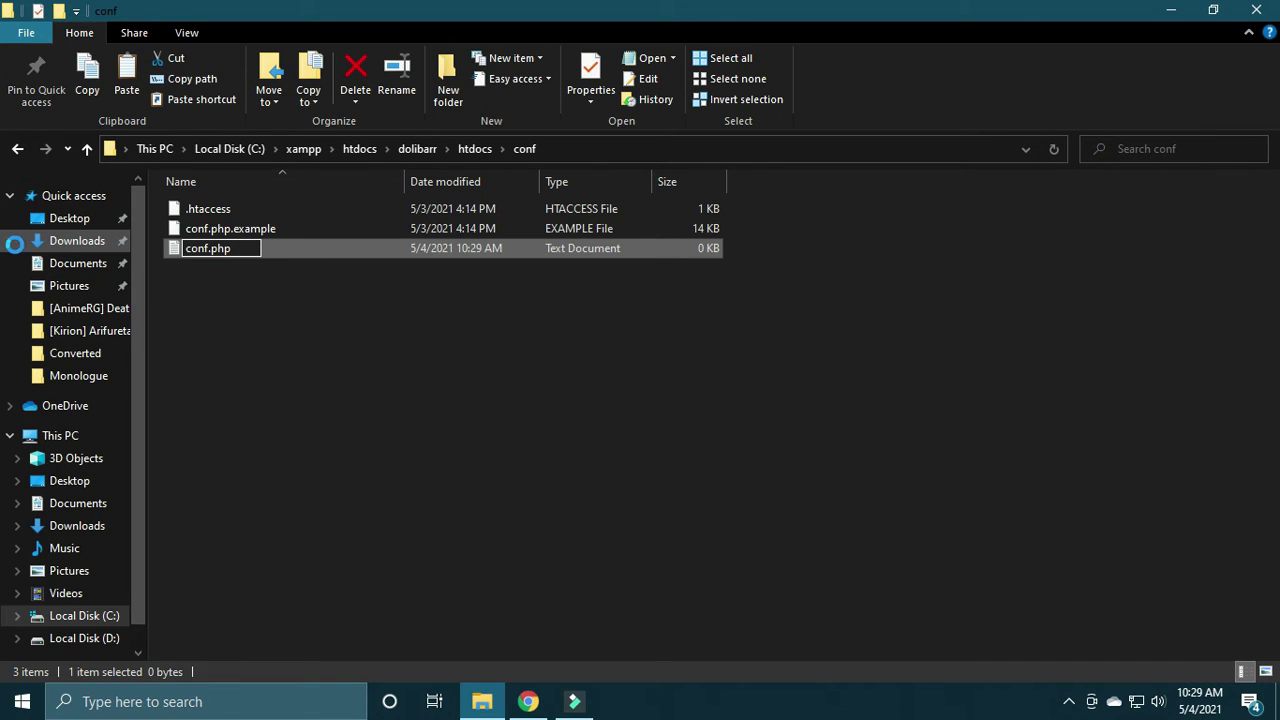
pyautogui.press('Return')
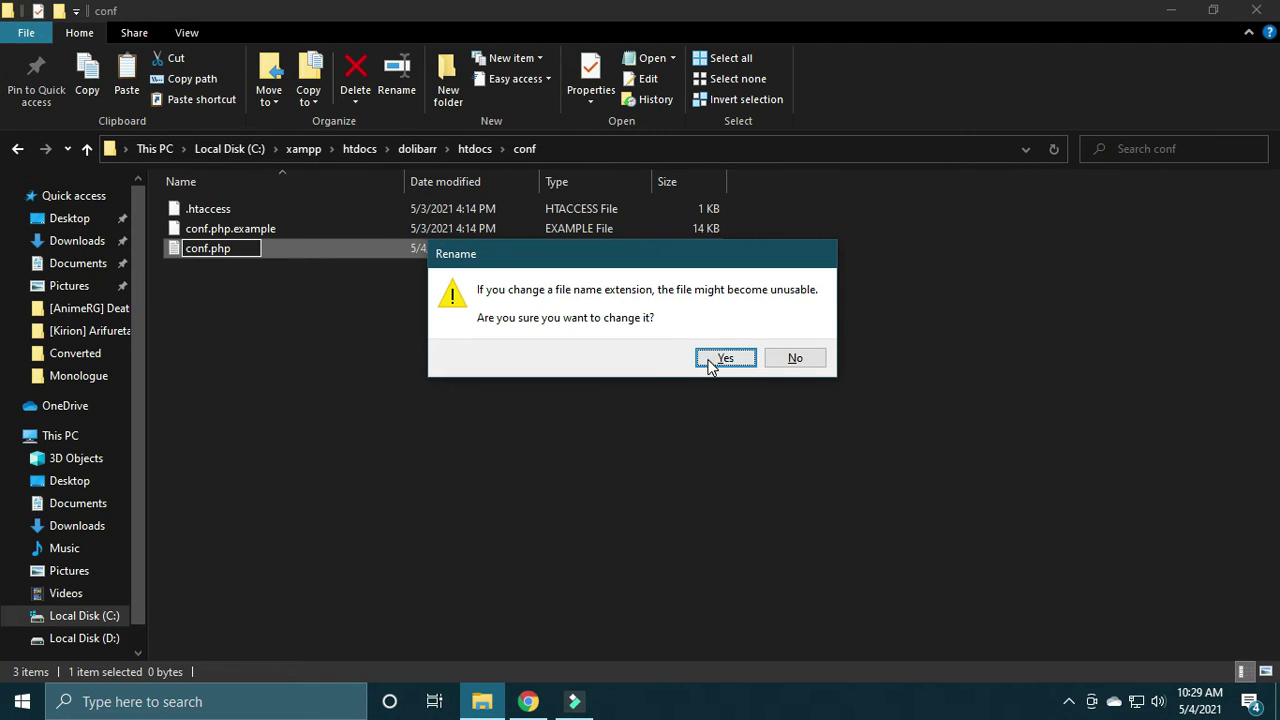
pyautogui.click(725, 360)
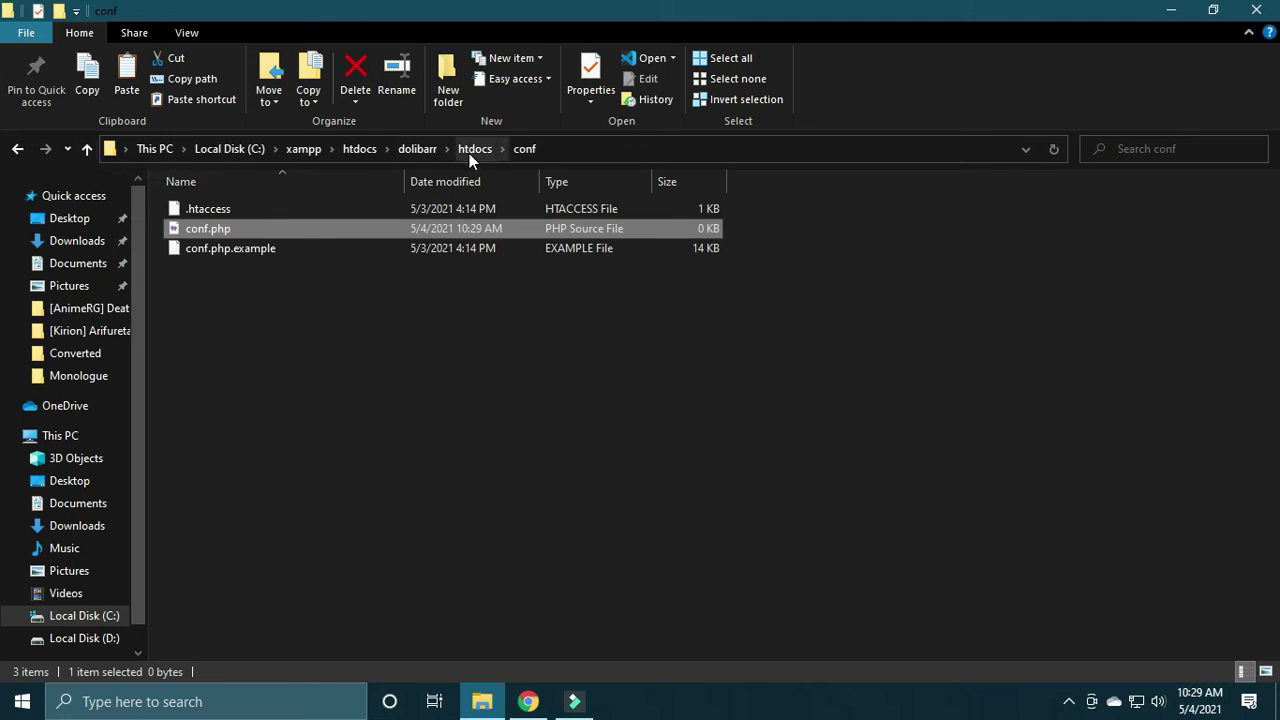
pyautogui.click(87, 149)
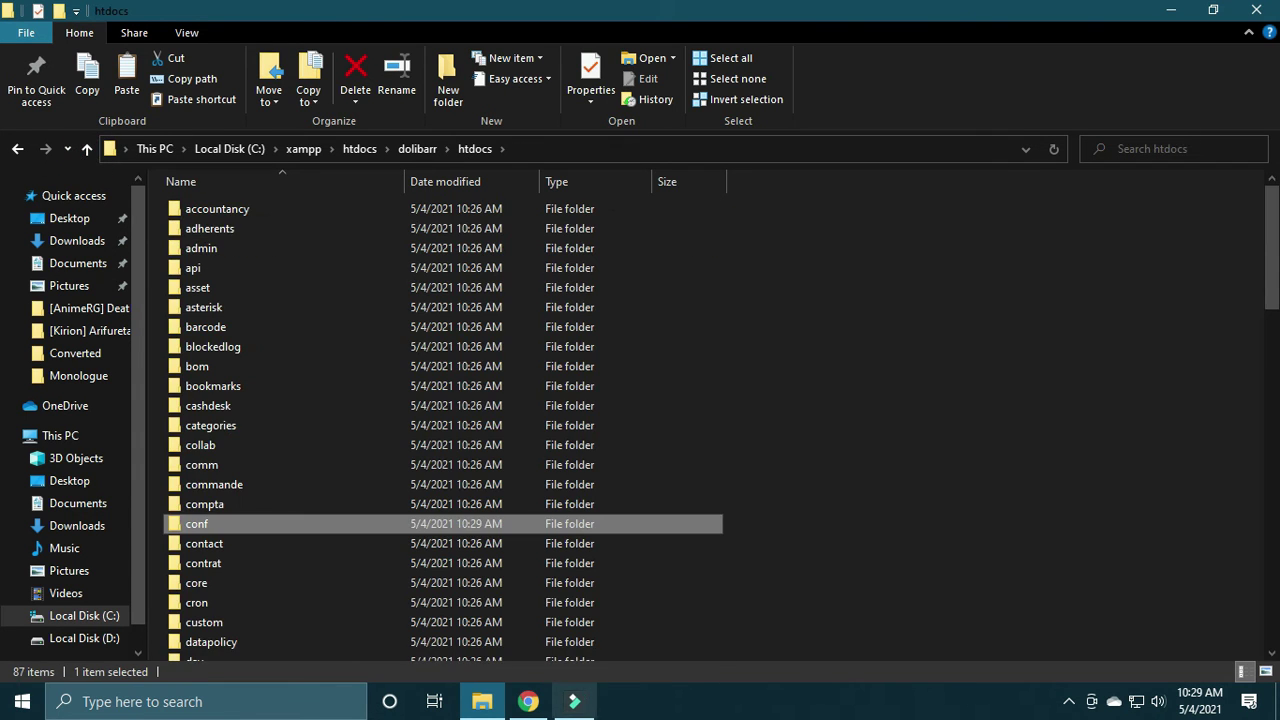
# Step: Load localhost/dolibarr/htdocs/install/ in a new Chrome tab
pyautogui.click(527, 702)
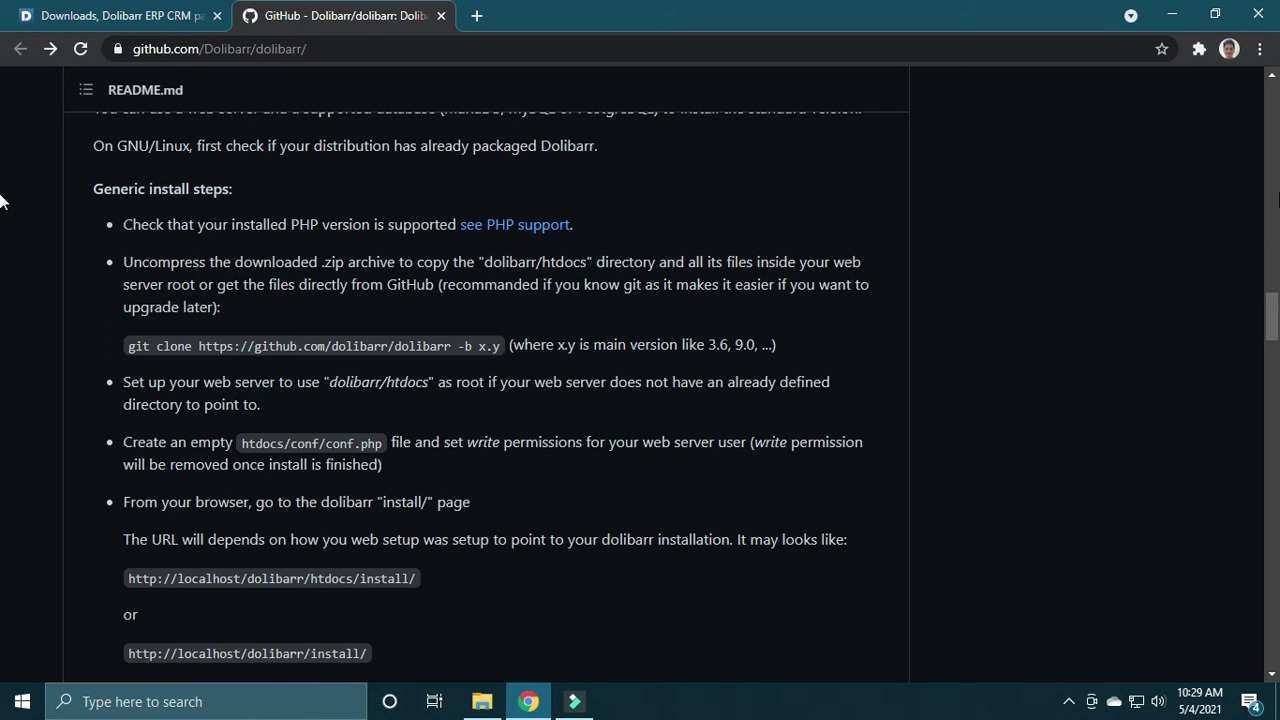
pyautogui.scroll(-2, 1240, 340)
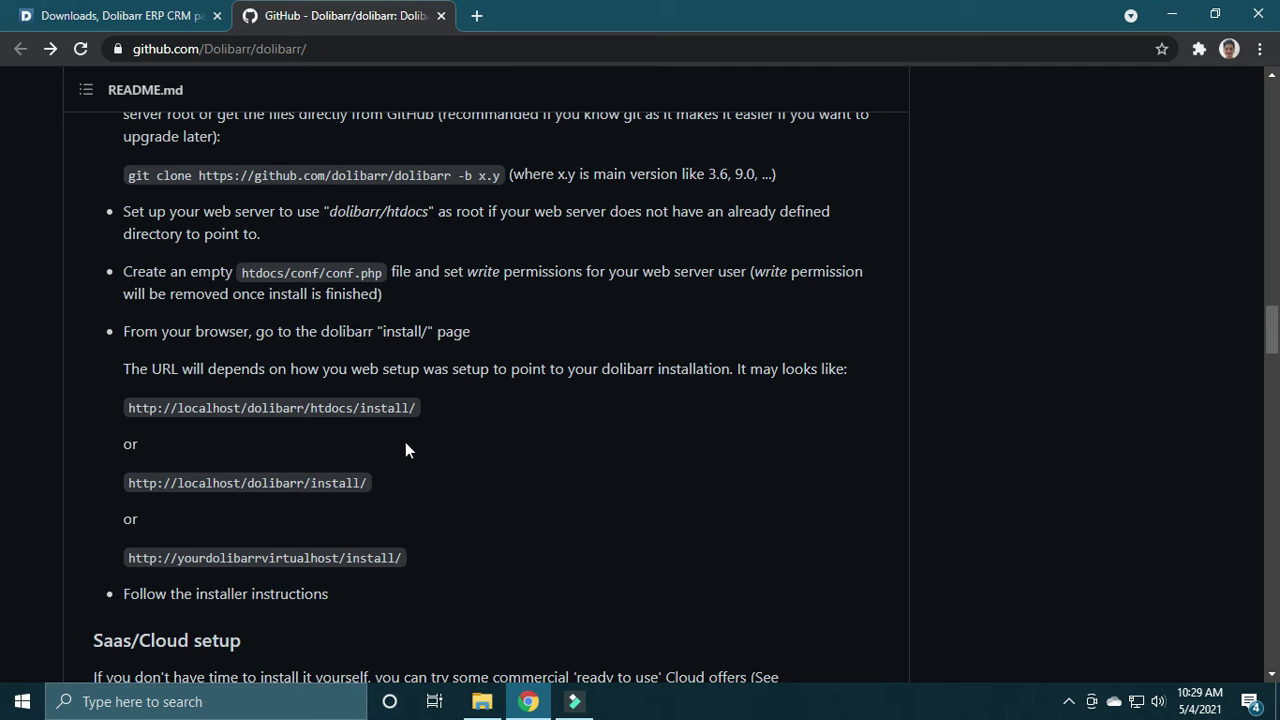
pyautogui.click(479, 20)
pyautogui.write('lol')
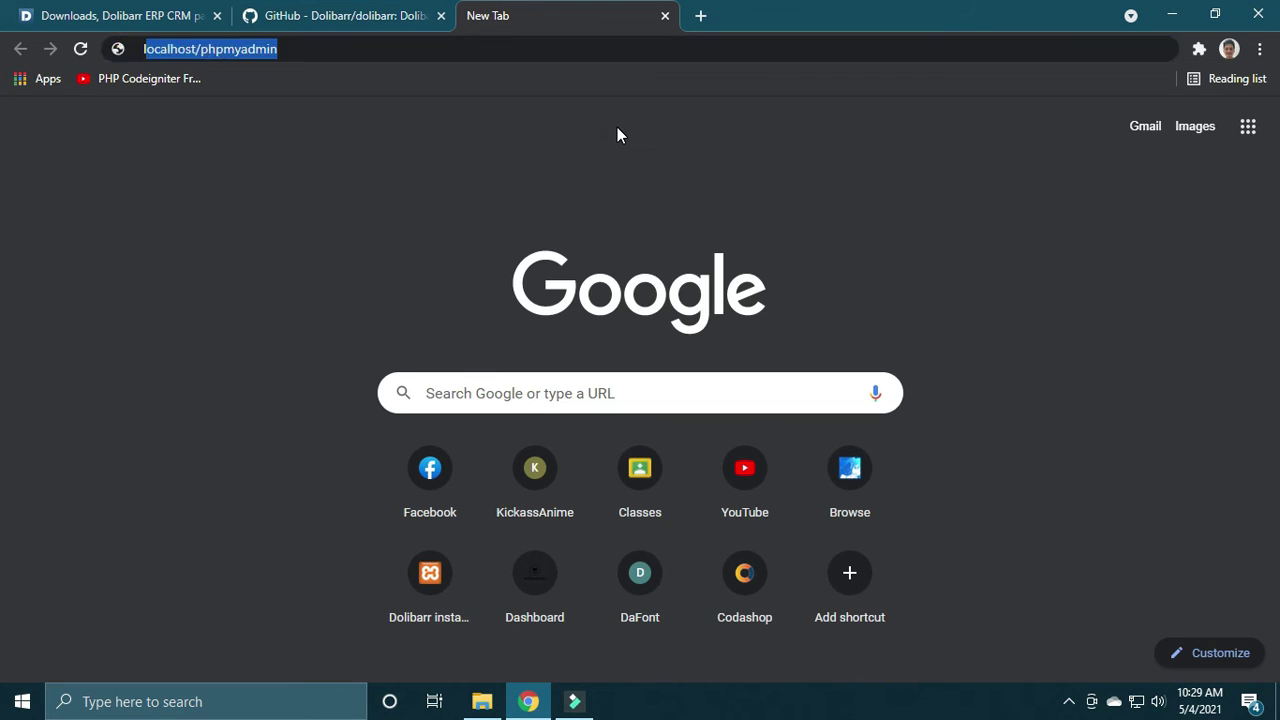
pyautogui.press('BackSpace')
pyautogui.write('calhost')
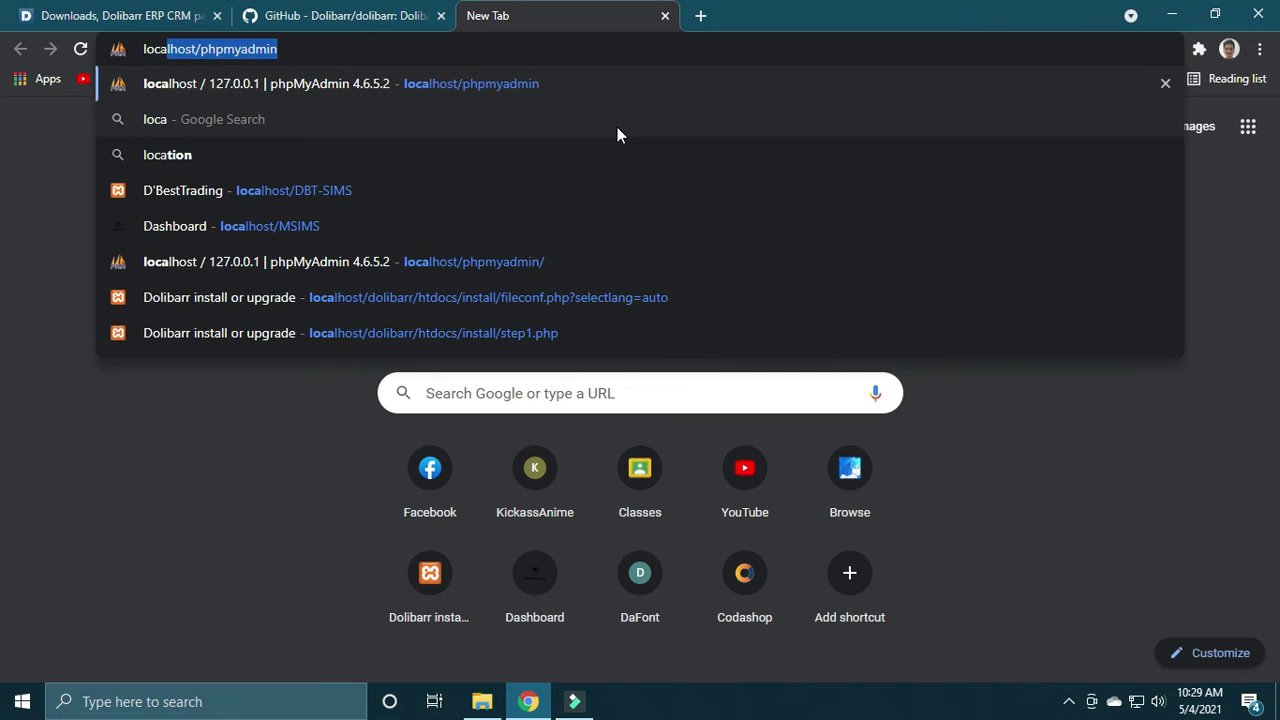
pyautogui.write('/')
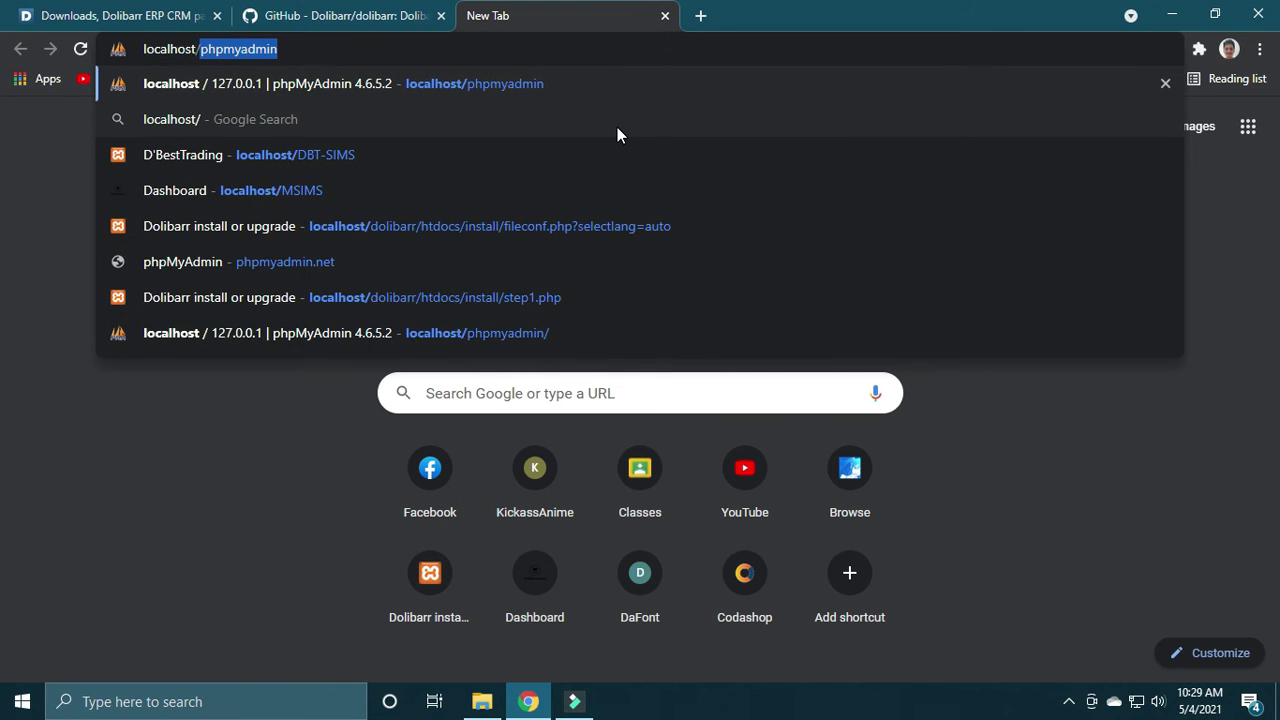
pyautogui.write('dolibarr')
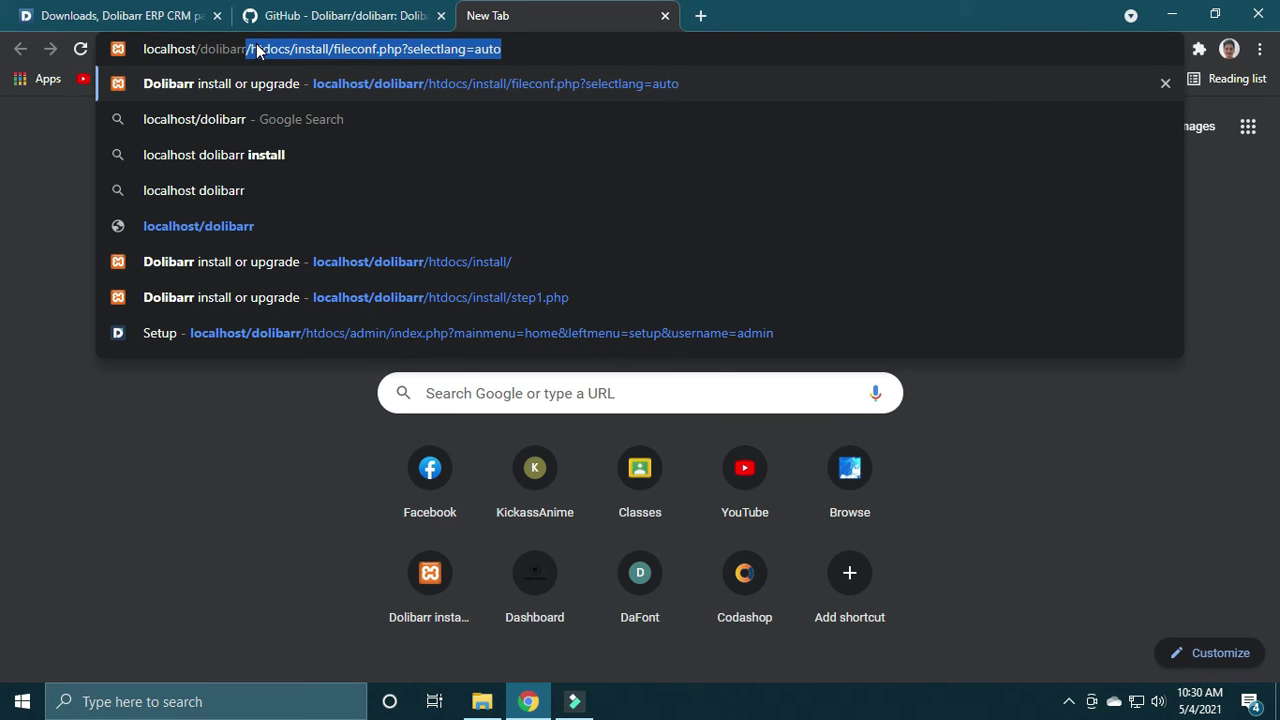
pyautogui.write('/')
pyautogui.write('ht')
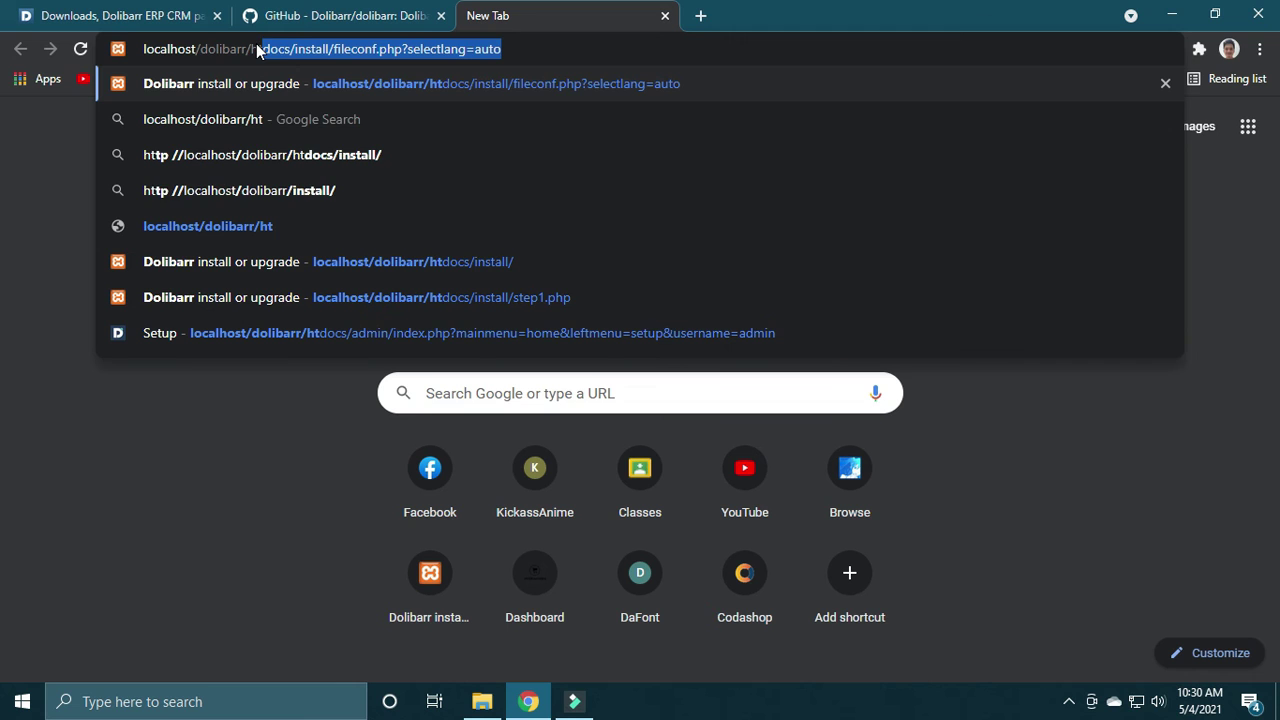
pyautogui.write('docs/')
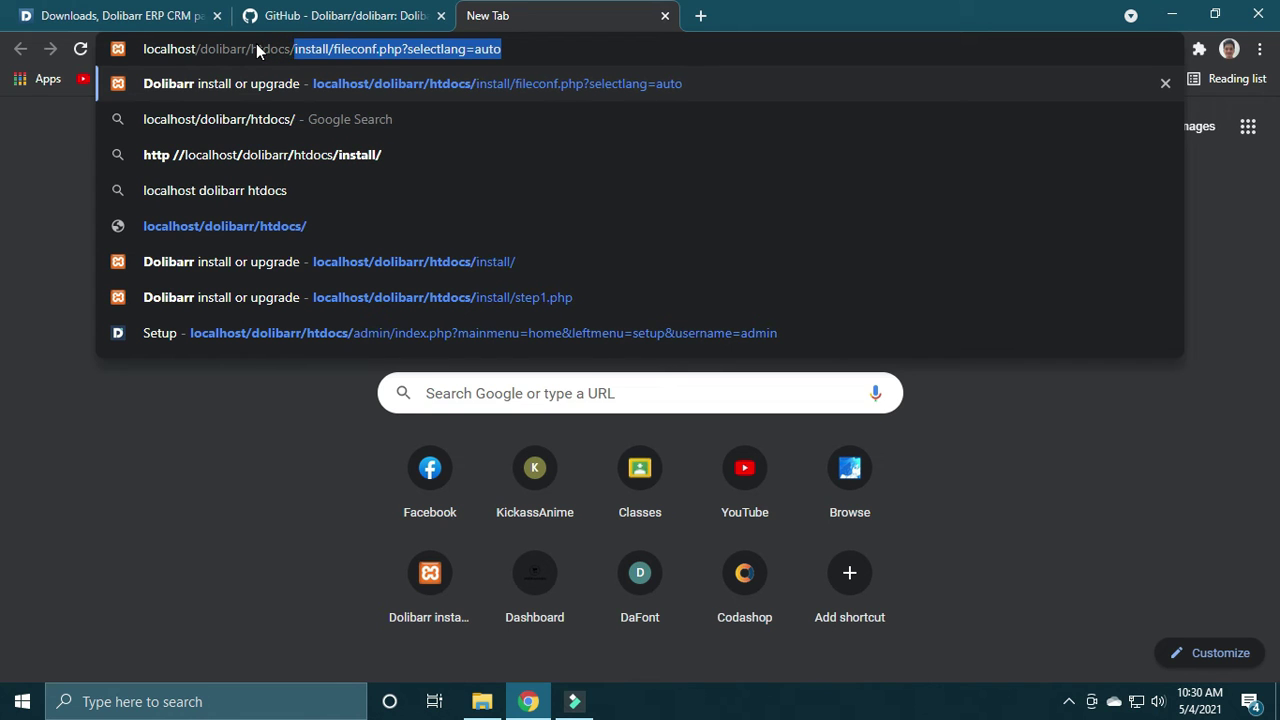
pyautogui.write('instr')
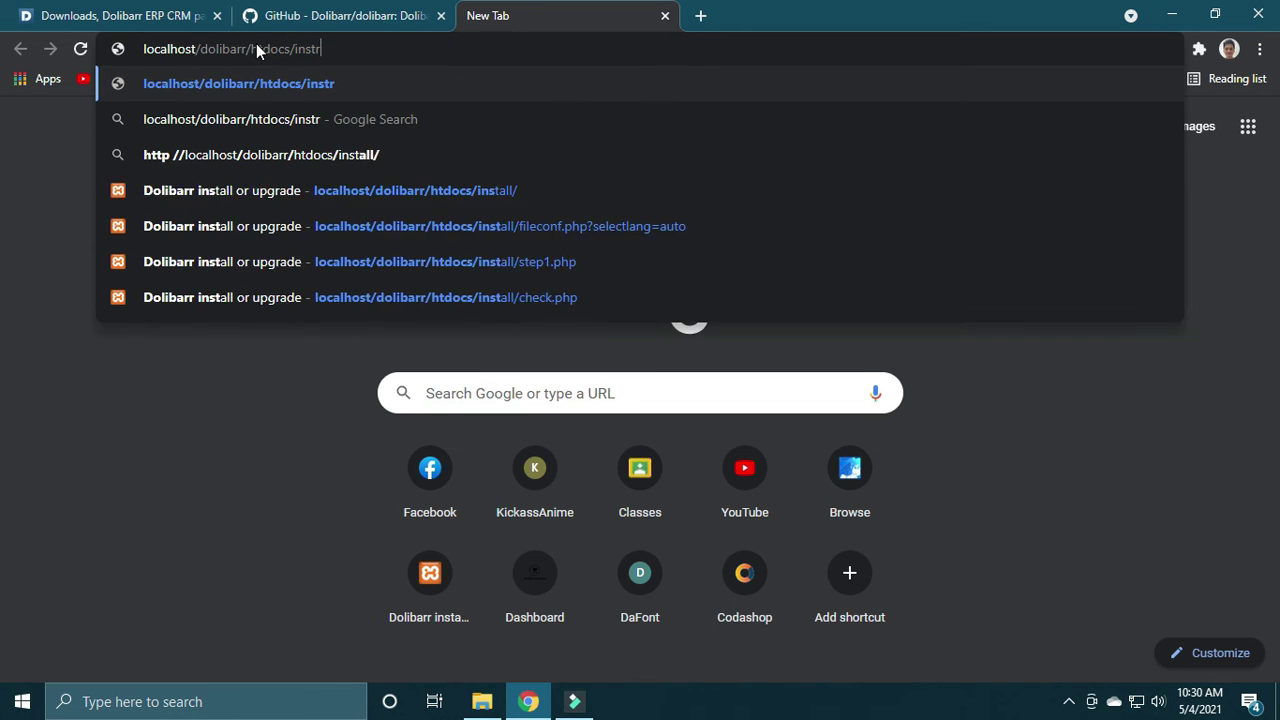
pyautogui.press('BackSpace')
pyautogui.write('all')
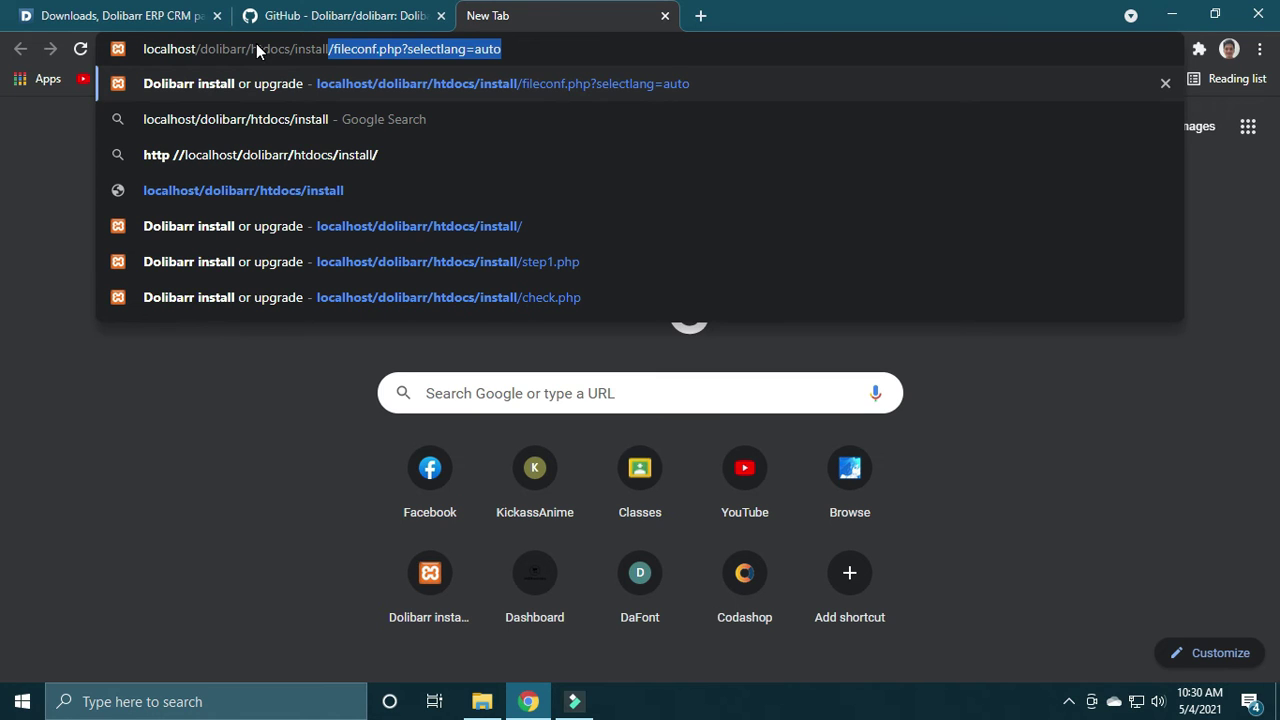
pyautogui.write('/')
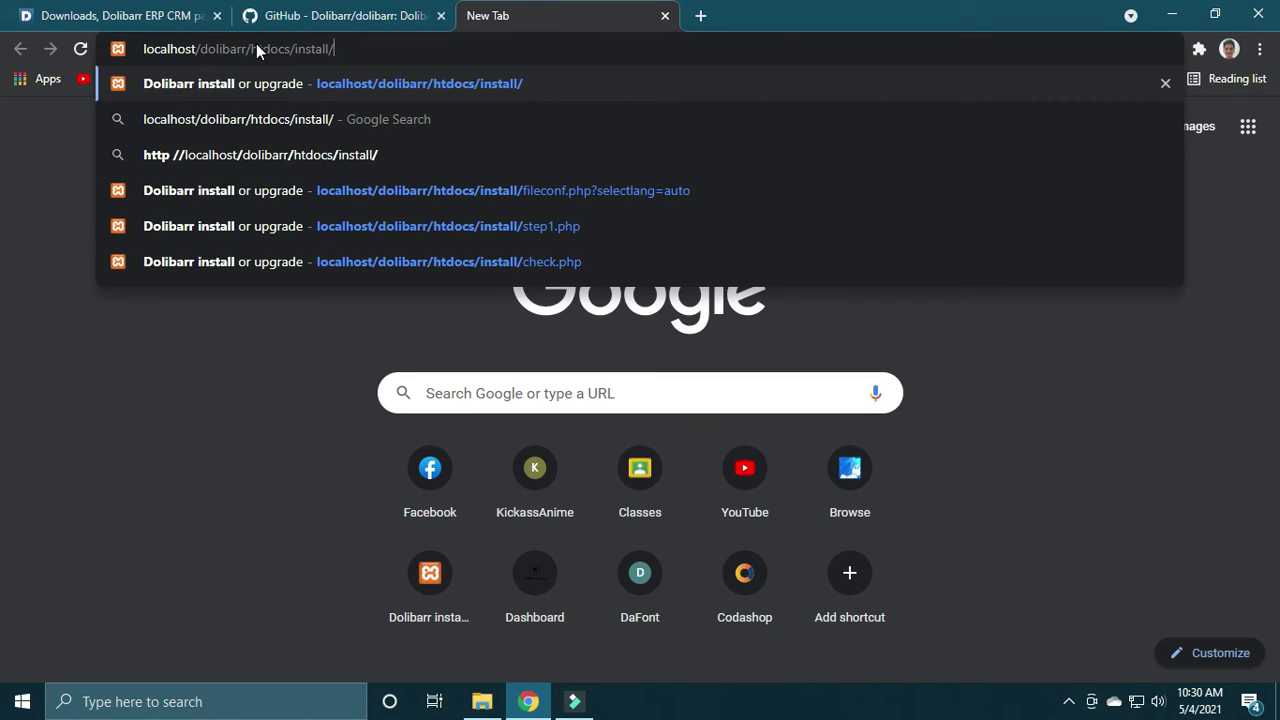
pyautogui.press('Return')
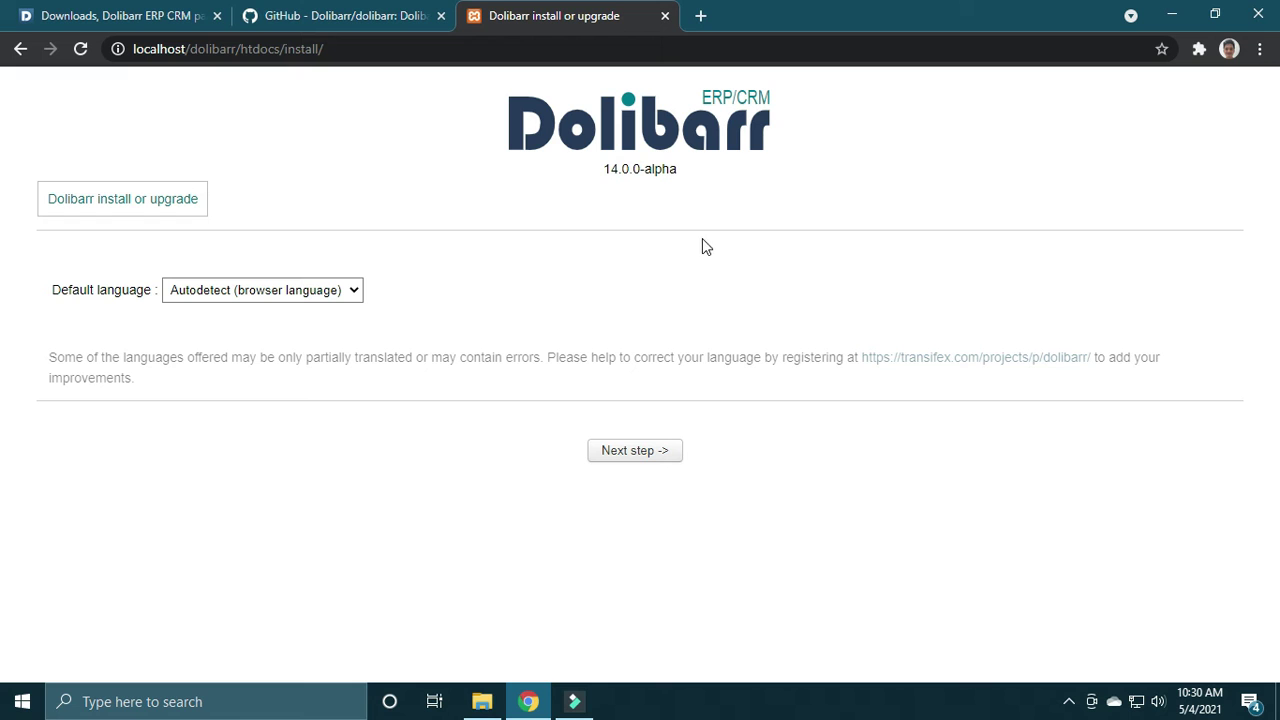
pyautogui.click(22, 701)
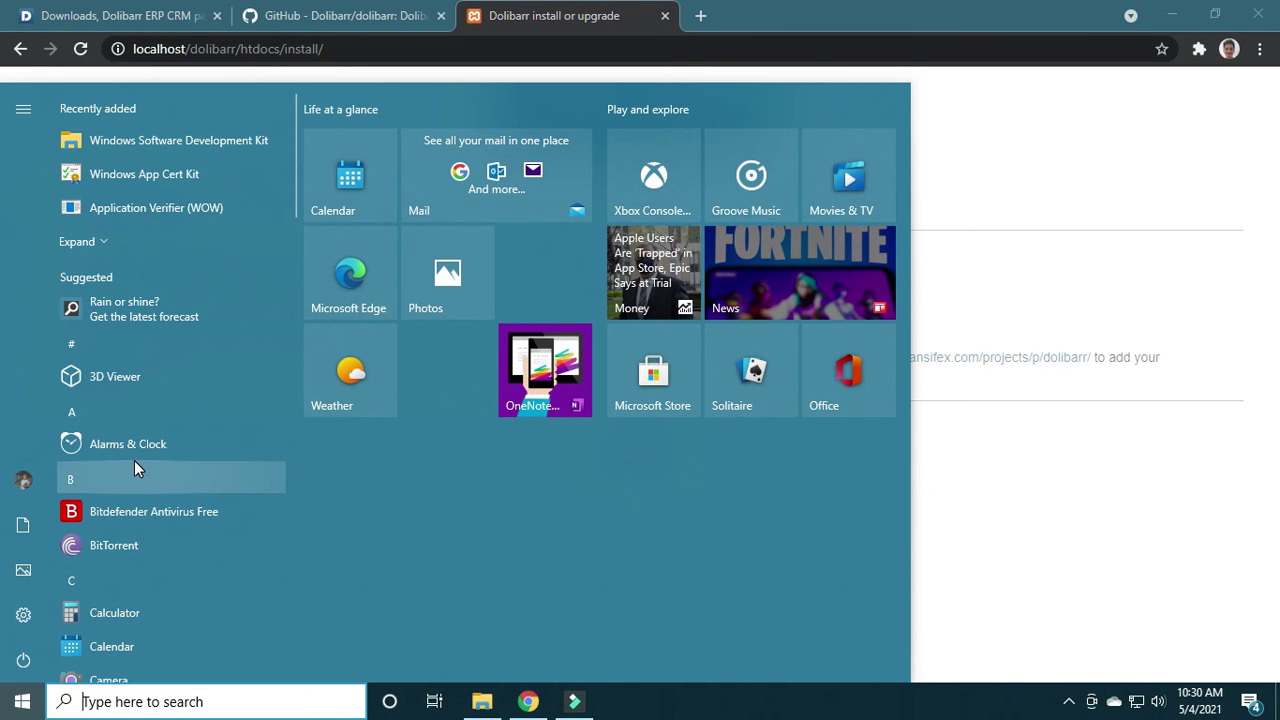
pyautogui.write('control')
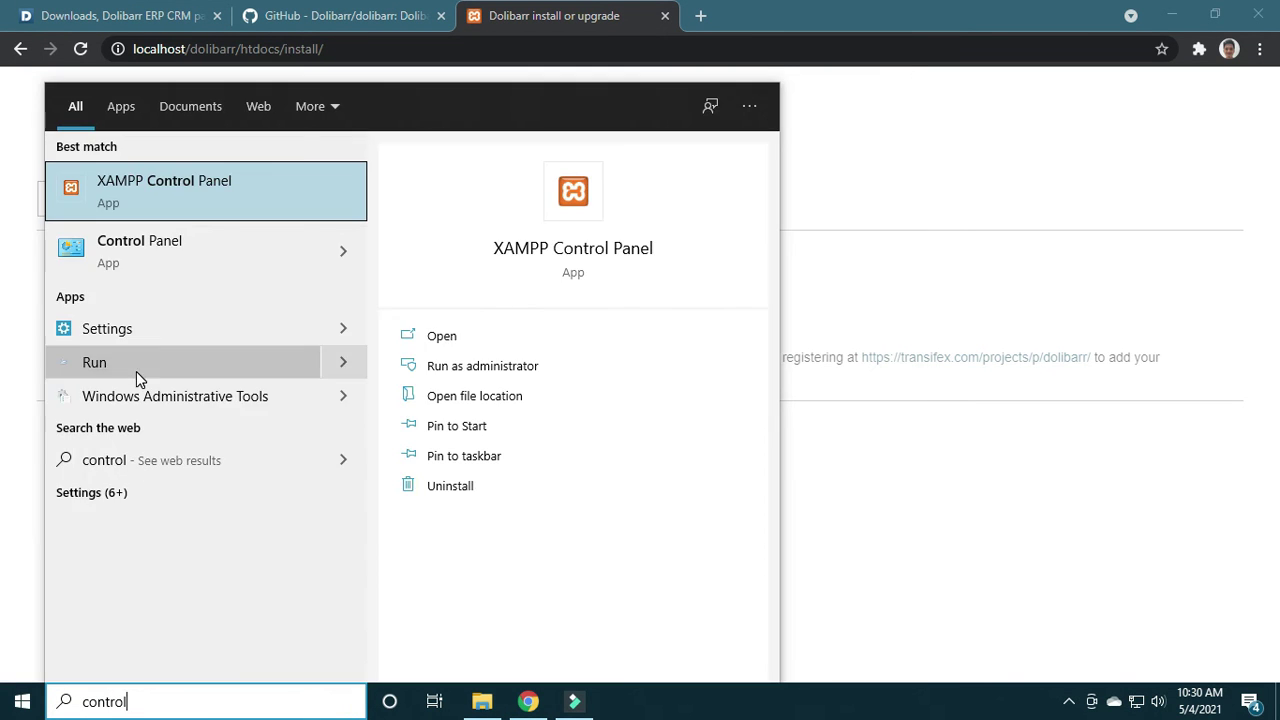
pyautogui.click(170, 186)
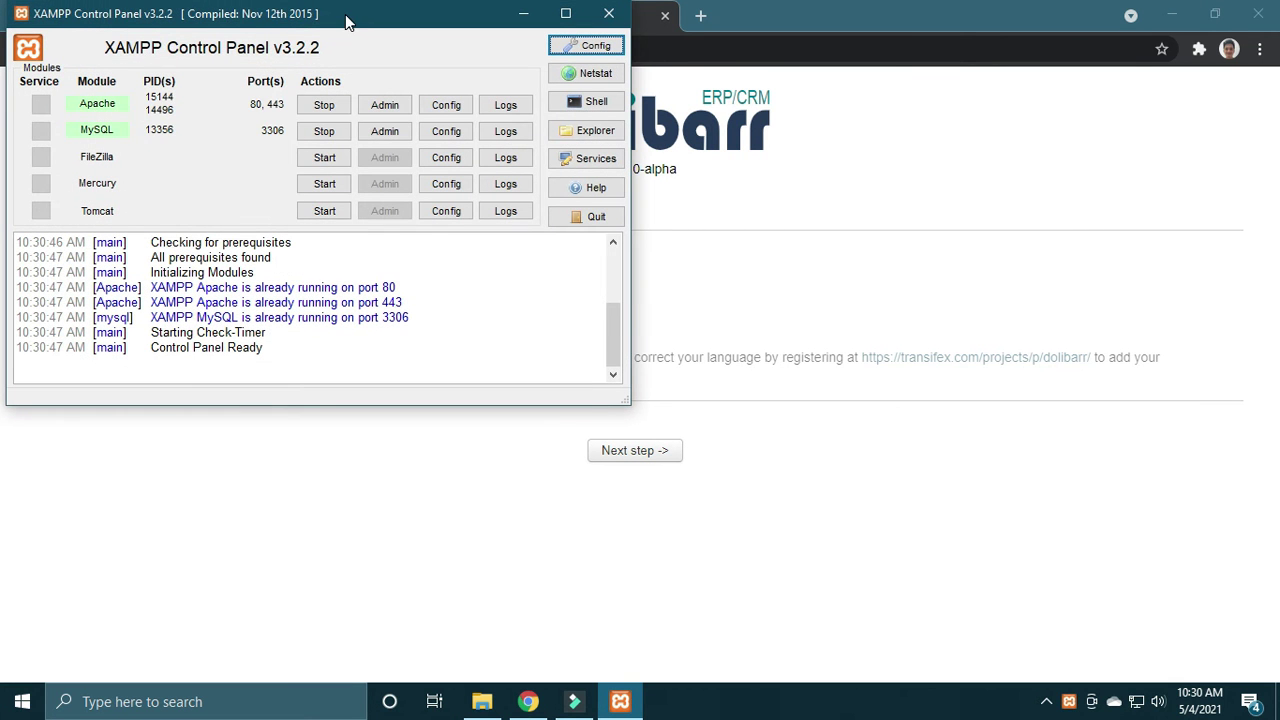
pyautogui.moveTo(347, 22); pyautogui.dragTo(359, 30)
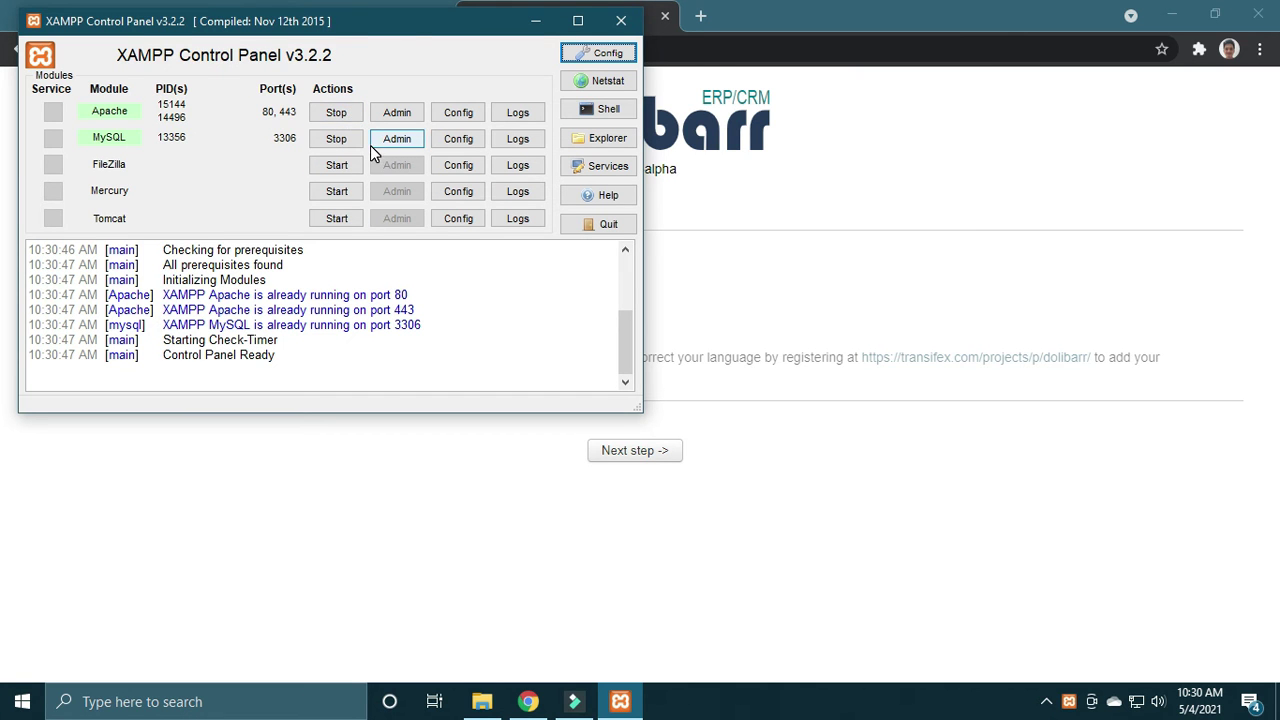
pyautogui.moveTo(409, 23); pyautogui.dragTo(577, 95)
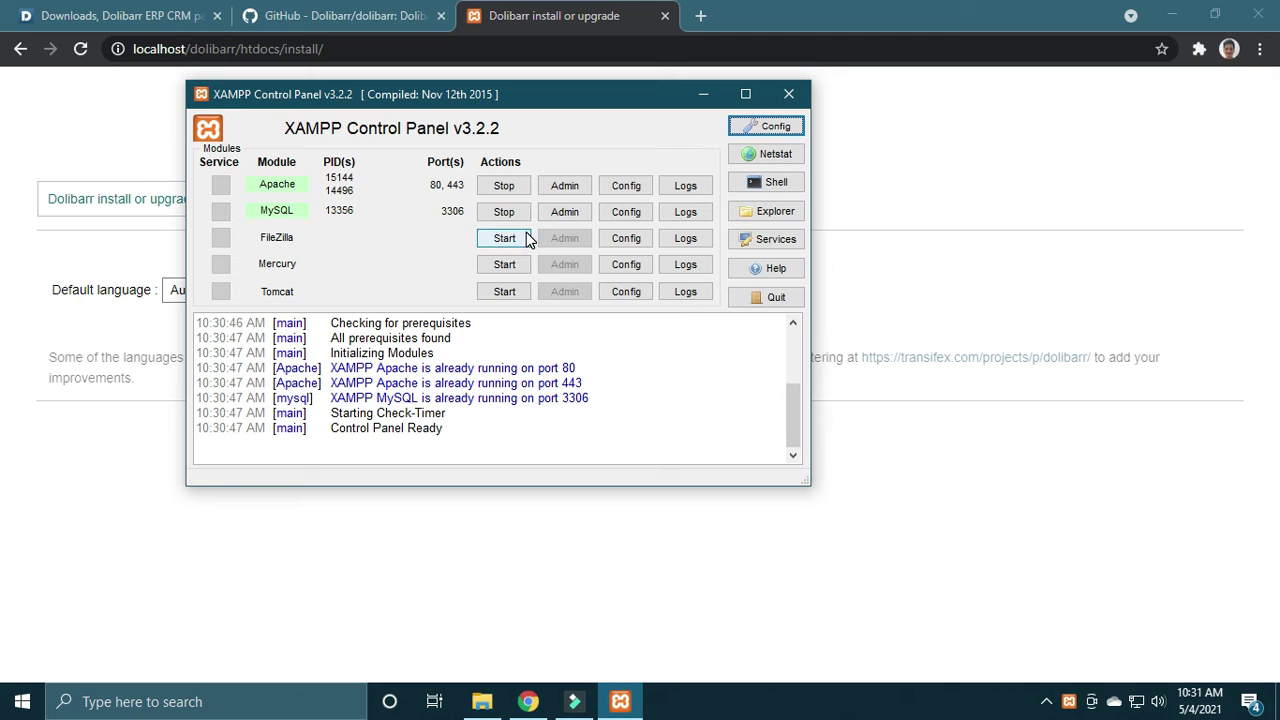
pyautogui.click(793, 100)
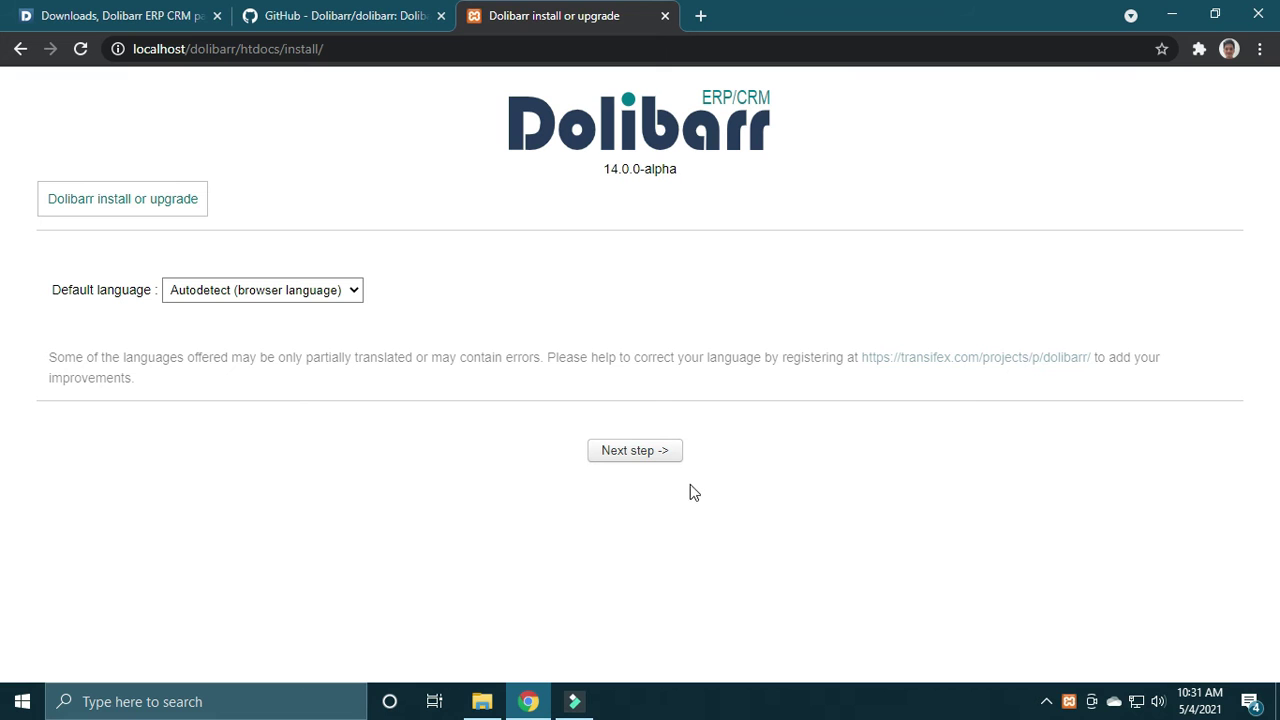
# Step: Glance at the GitHub README, then advance the installer from the language page to the Prerequisites check
pyautogui.click(301, 10)
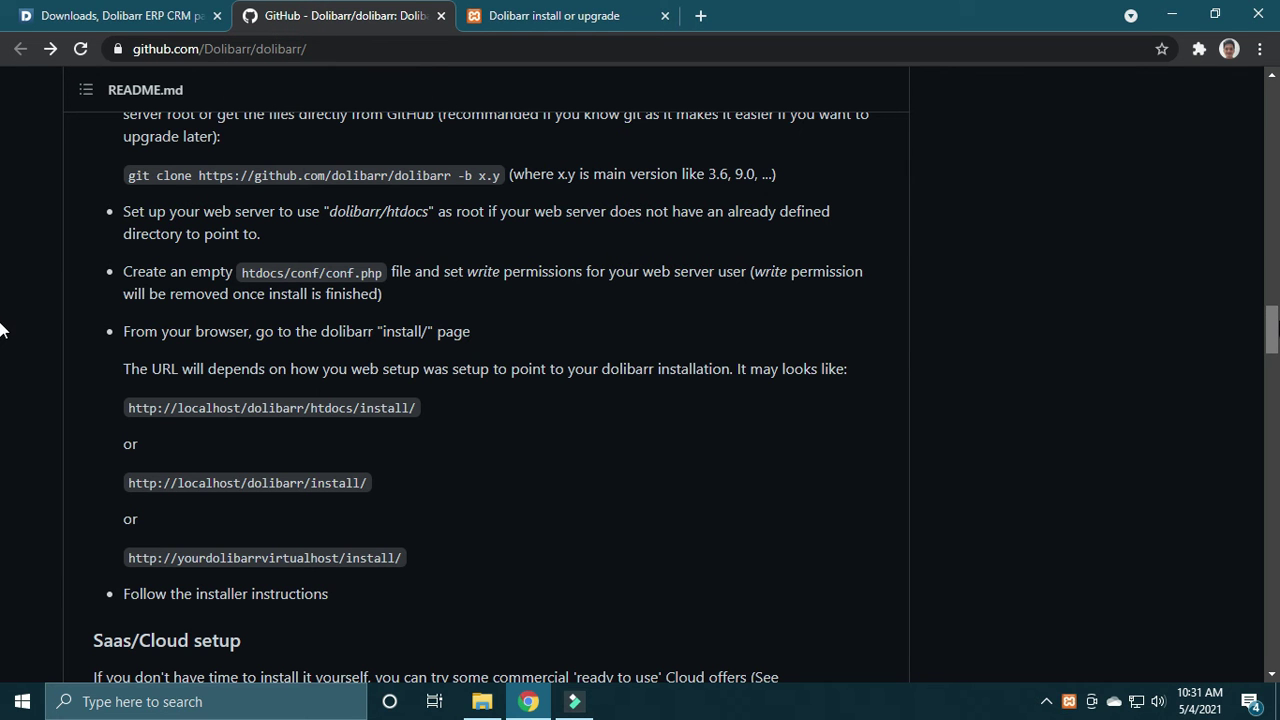
pyautogui.scroll(-1, 0, 340)
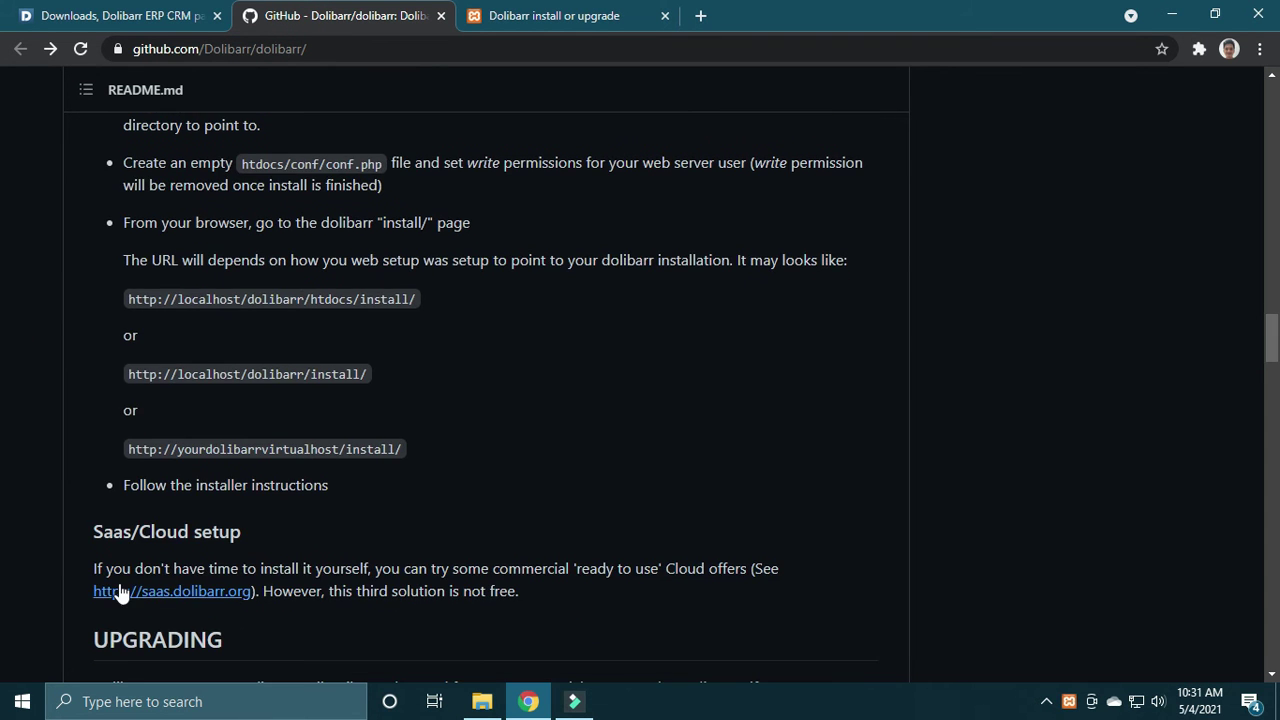
pyautogui.scroll(2, 0, 340)
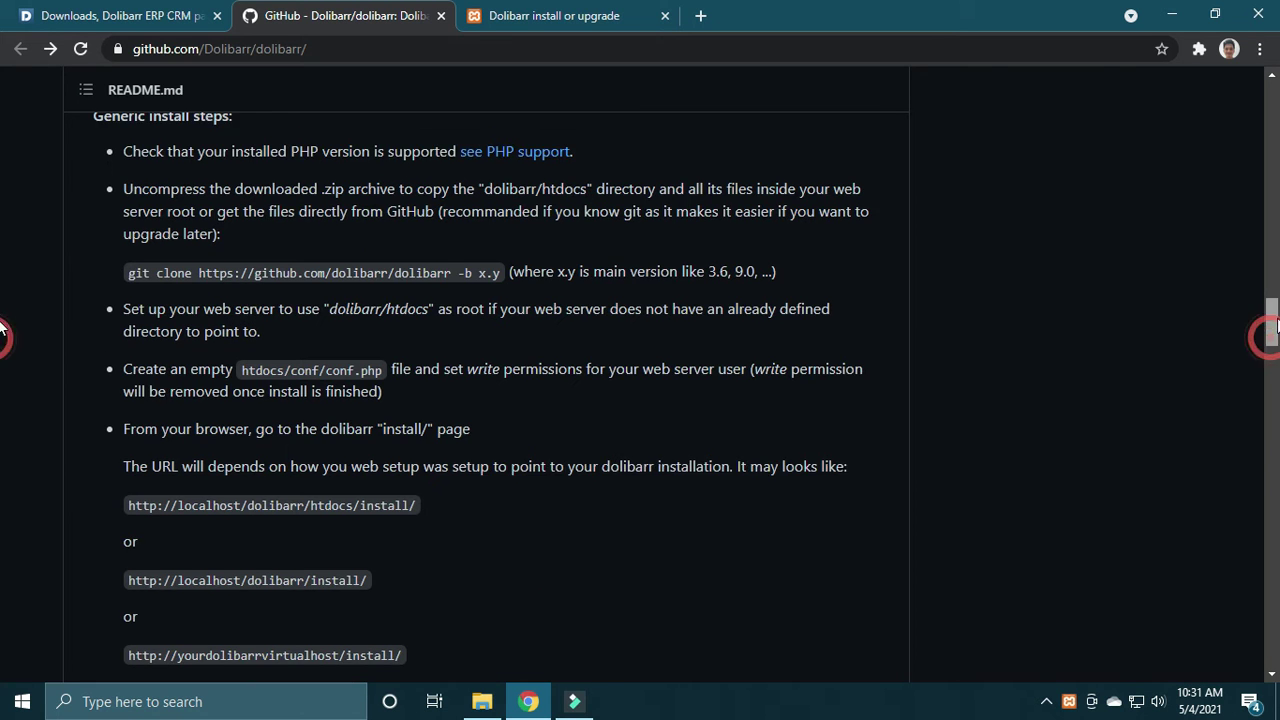
pyautogui.click(580, 10)
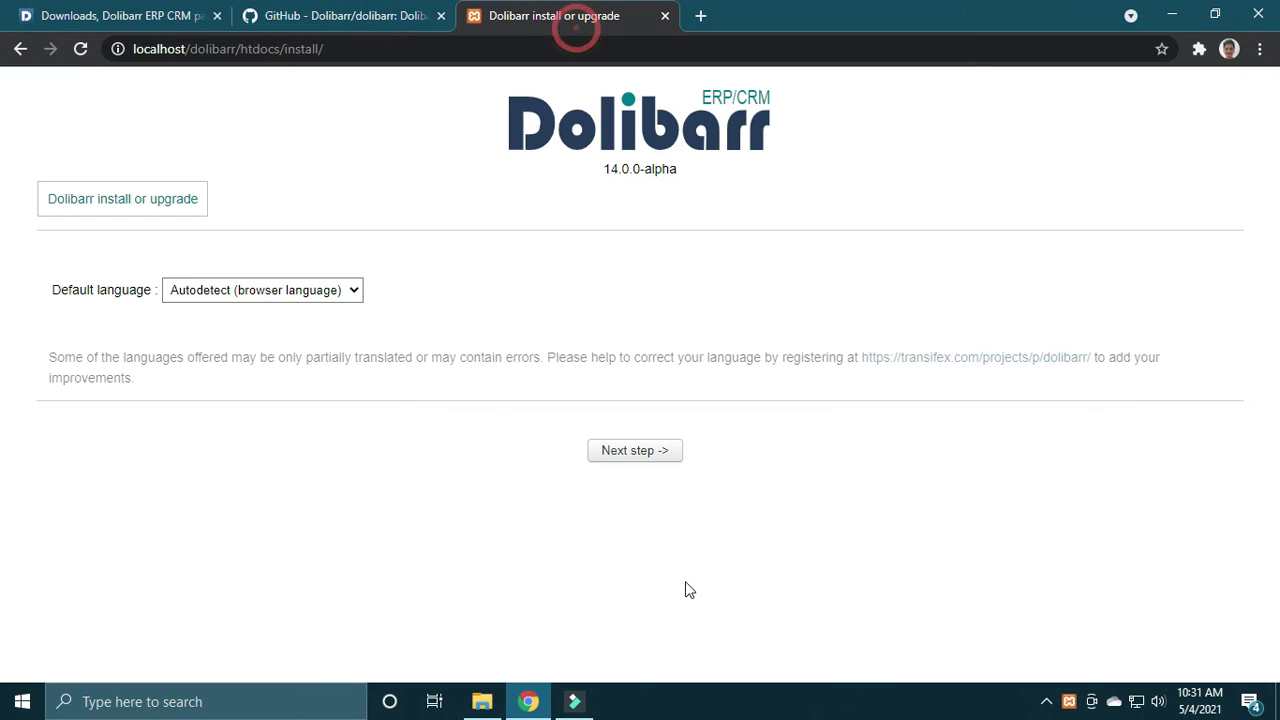
pyautogui.click(630, 462)
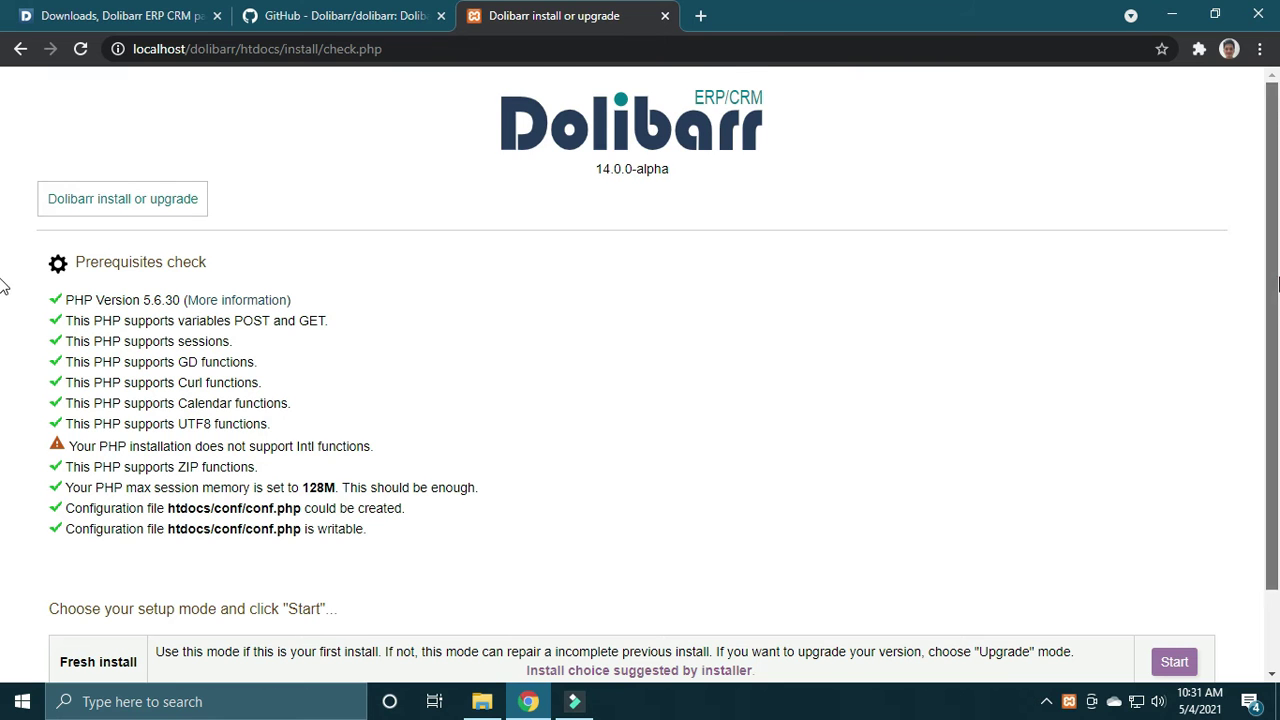
pyautogui.scroll(-1, 1250, 385)
# Step: Start a Fresh install and tick Create database
pyautogui.click(1166, 625)
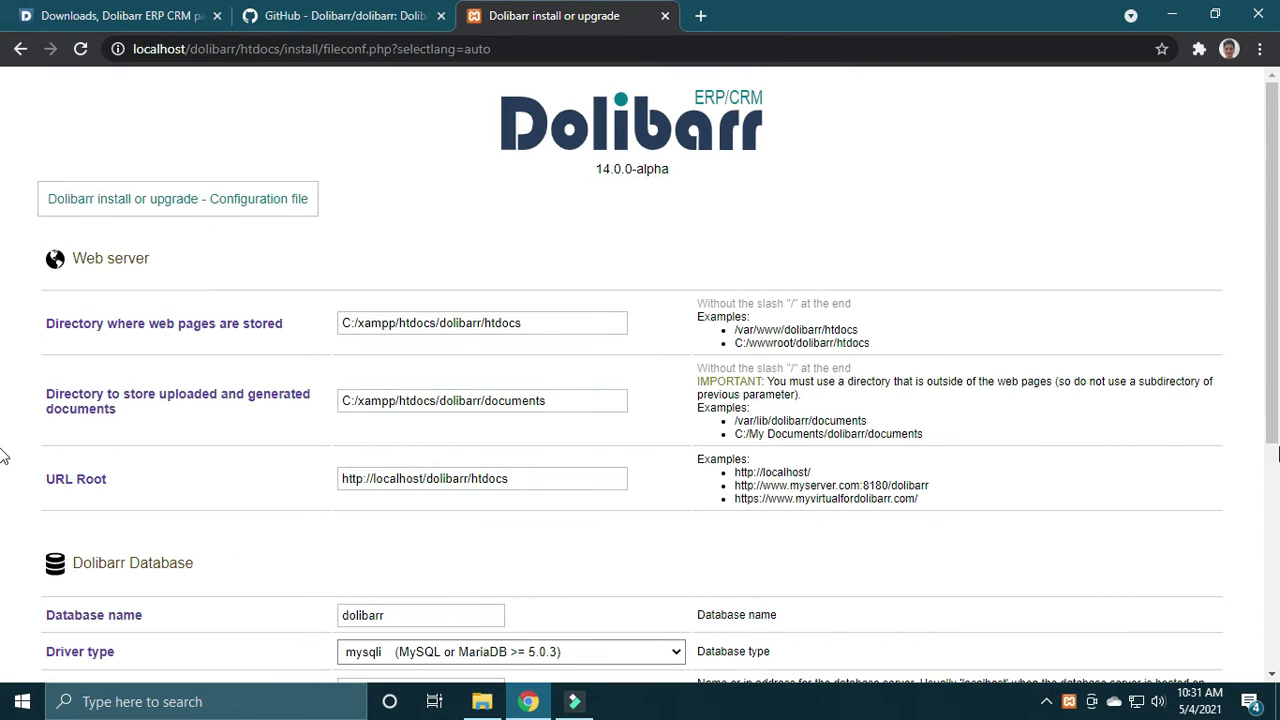
pyautogui.scroll(-1, 2, 378)
pyautogui.scroll(1, 2, 378)
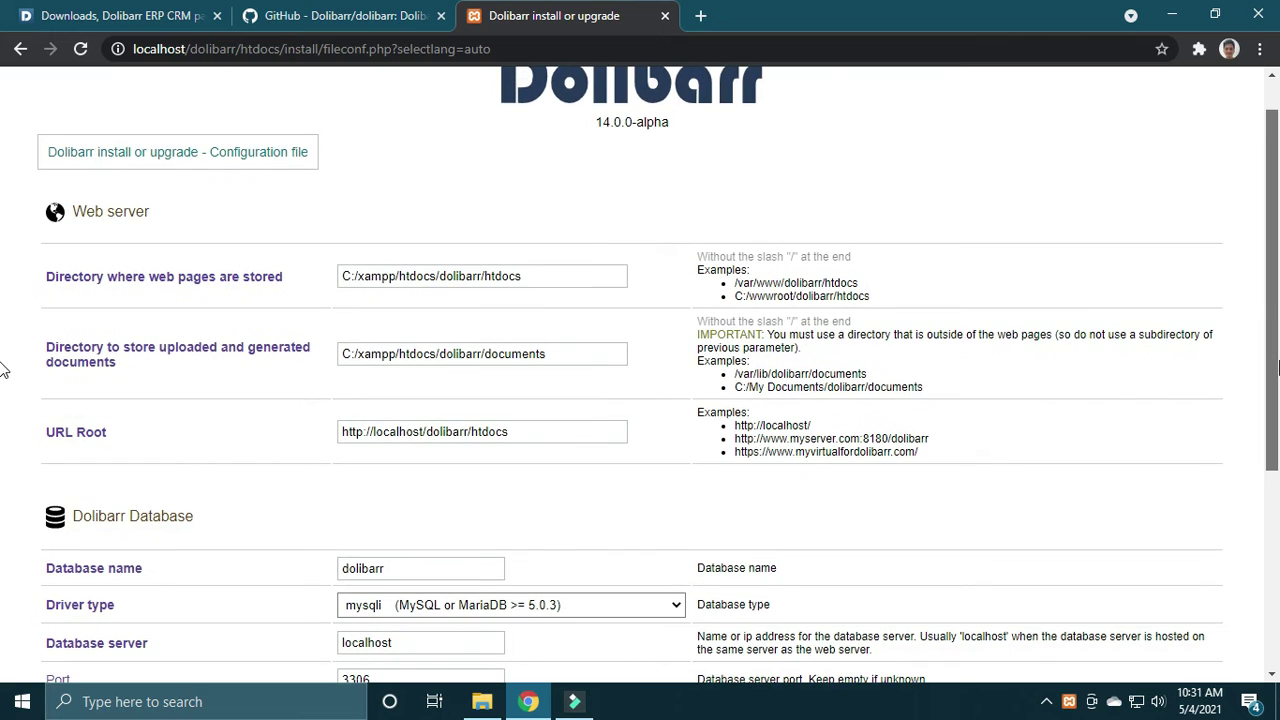
pyautogui.scroll(1, 2, 370)
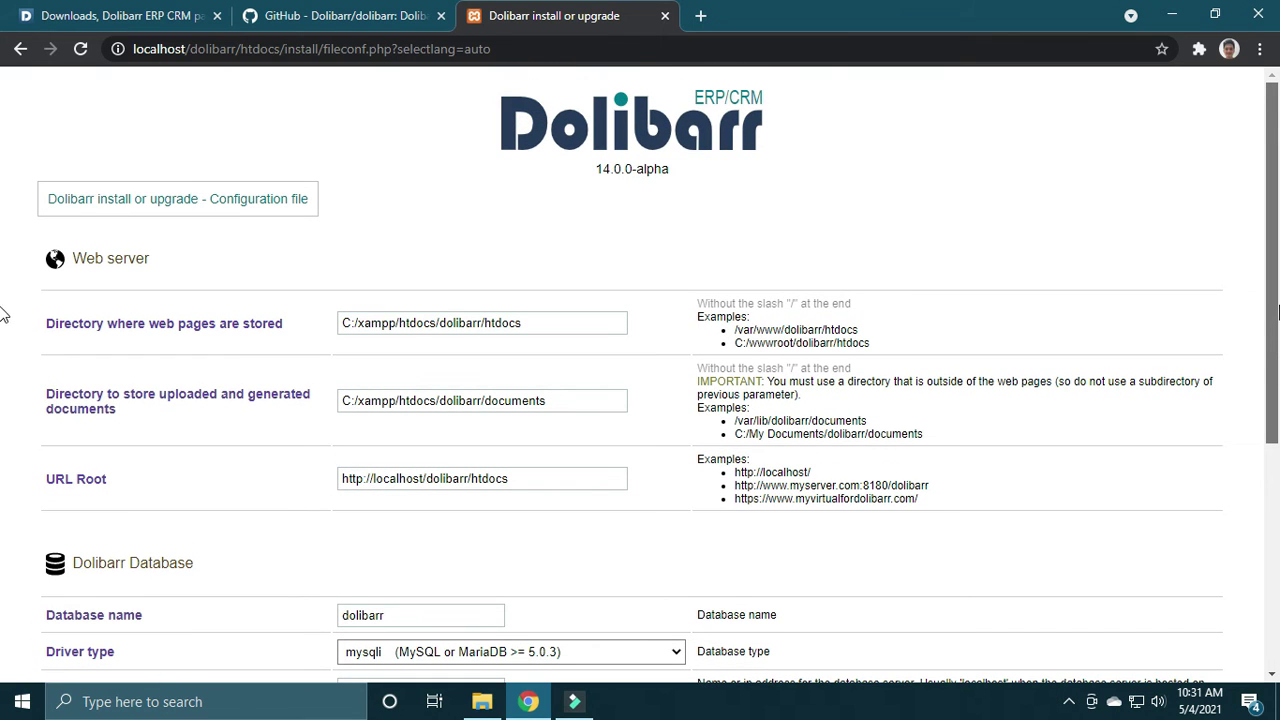
pyautogui.scroll(-3, 1251, 423)
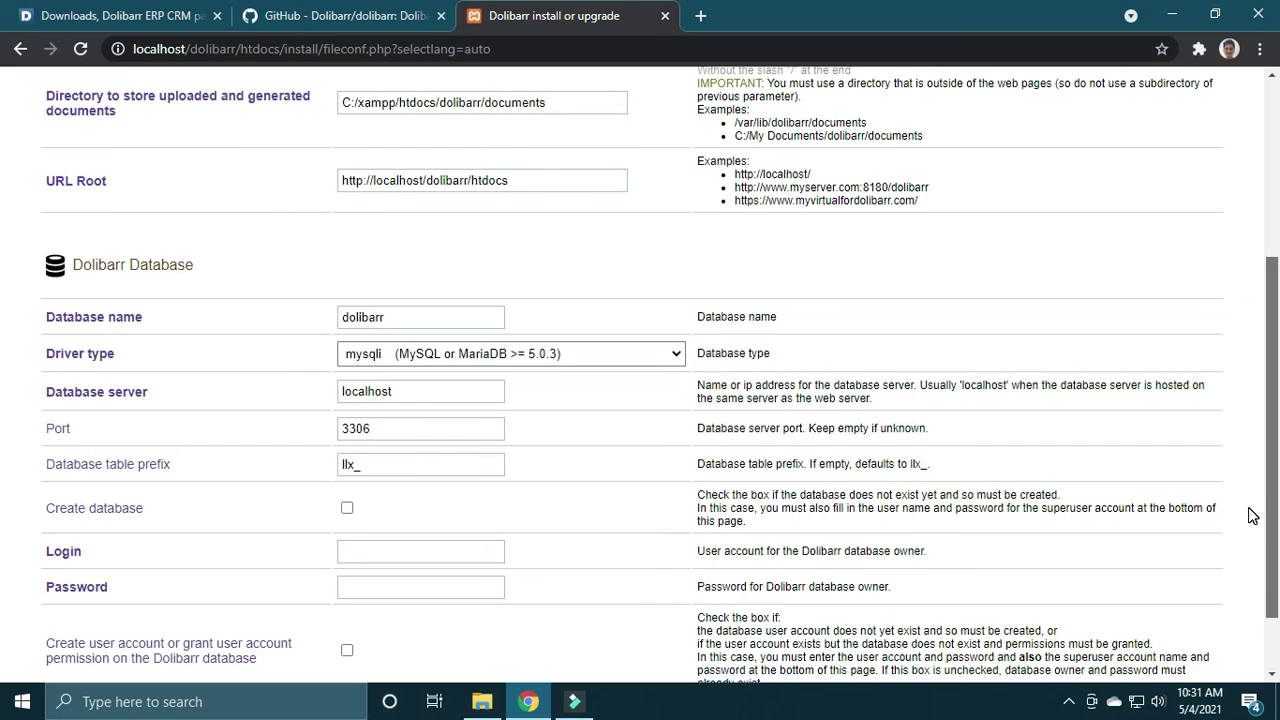
pyautogui.scroll(-1, 1251, 515)
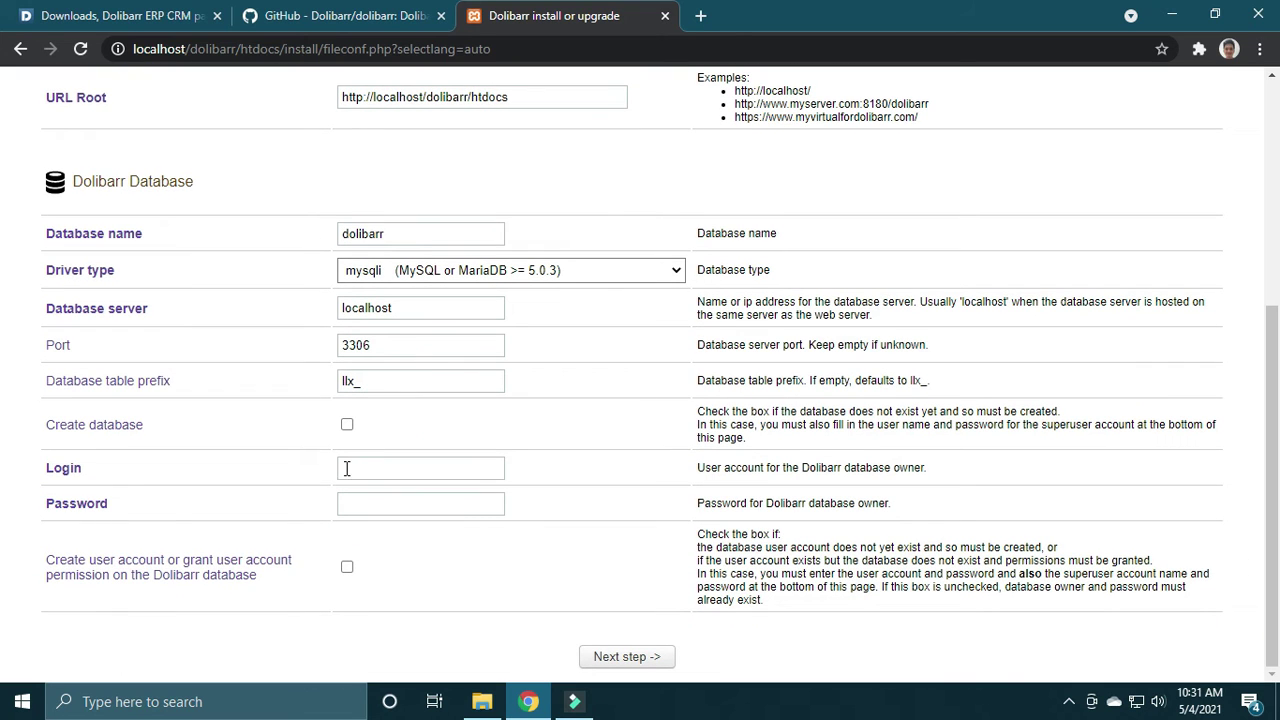
pyautogui.click(402, 468)
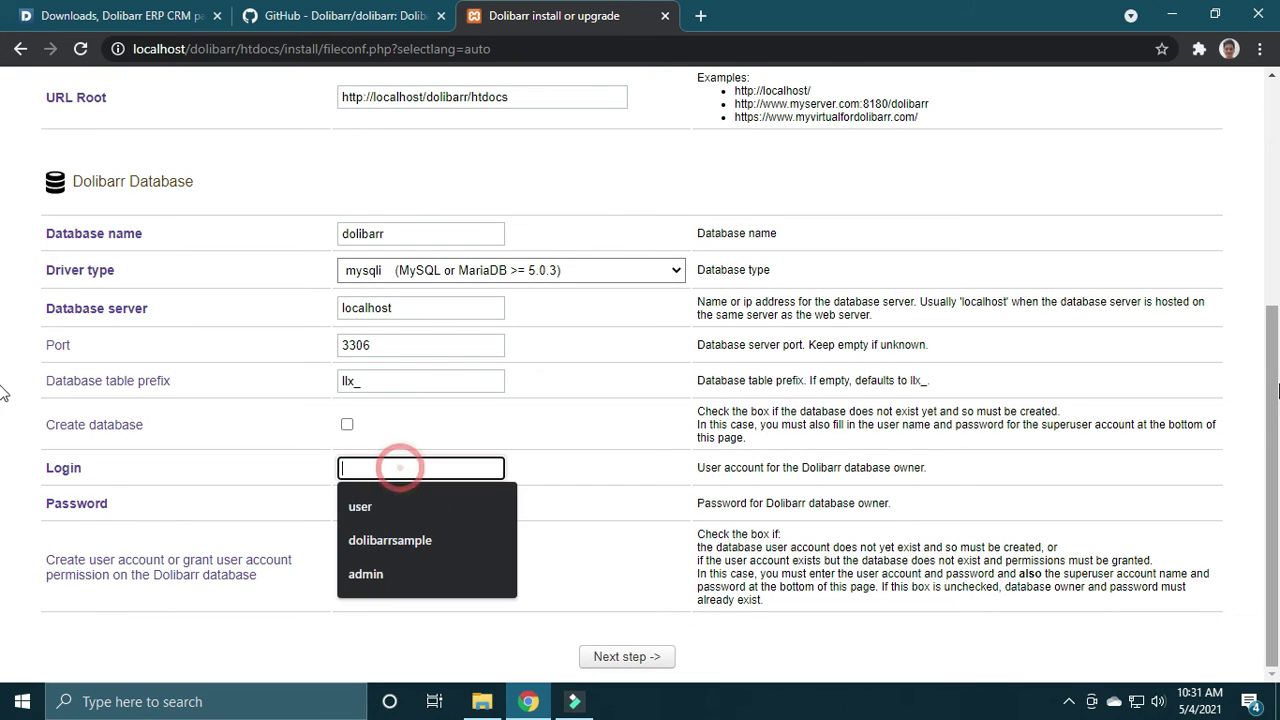
pyautogui.scroll(1, 232, 520)
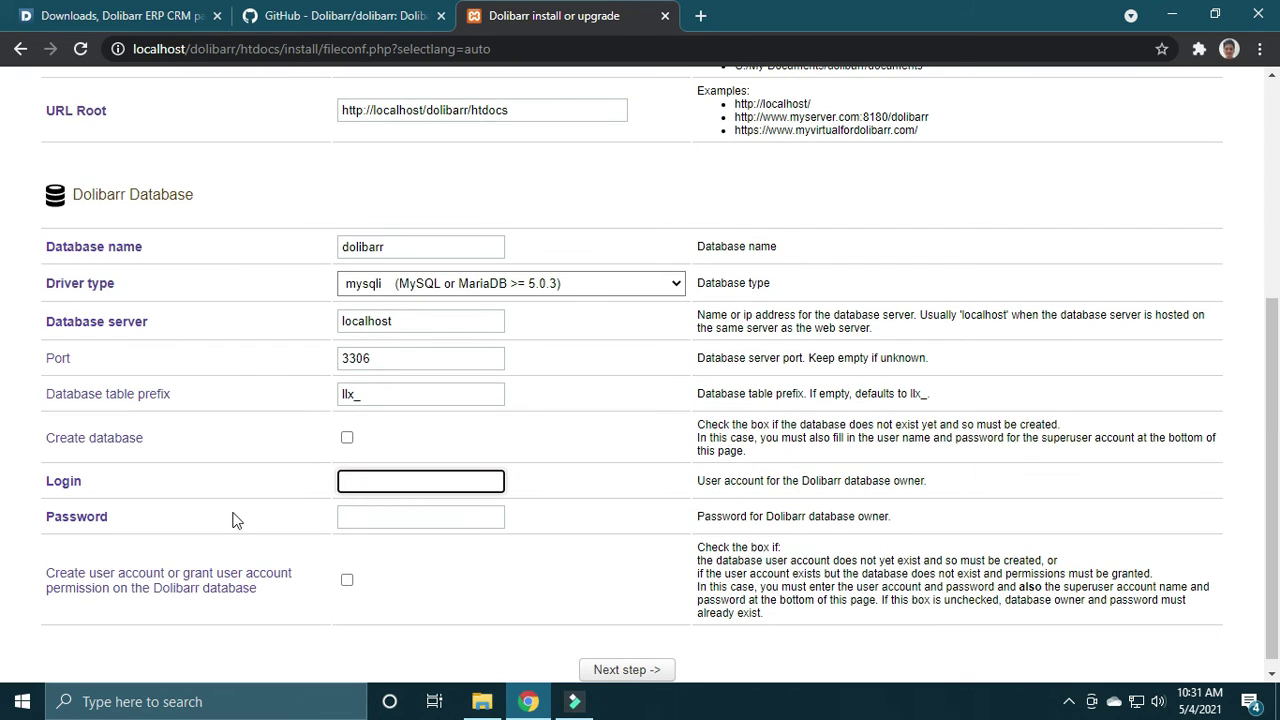
pyautogui.click(347, 440)
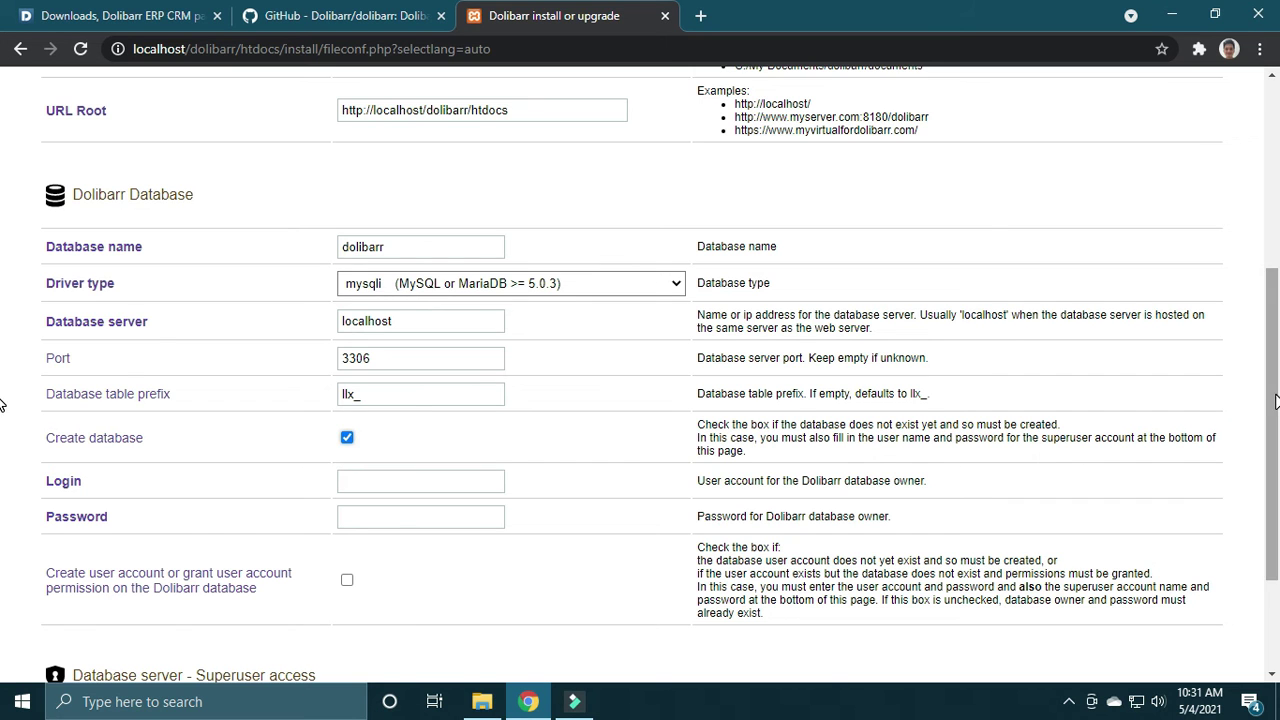
# Step: Set owner login dolibarrsample with a password, create the user account, use superuser root, and submit
pyautogui.scroll(-2, 1270, 400)
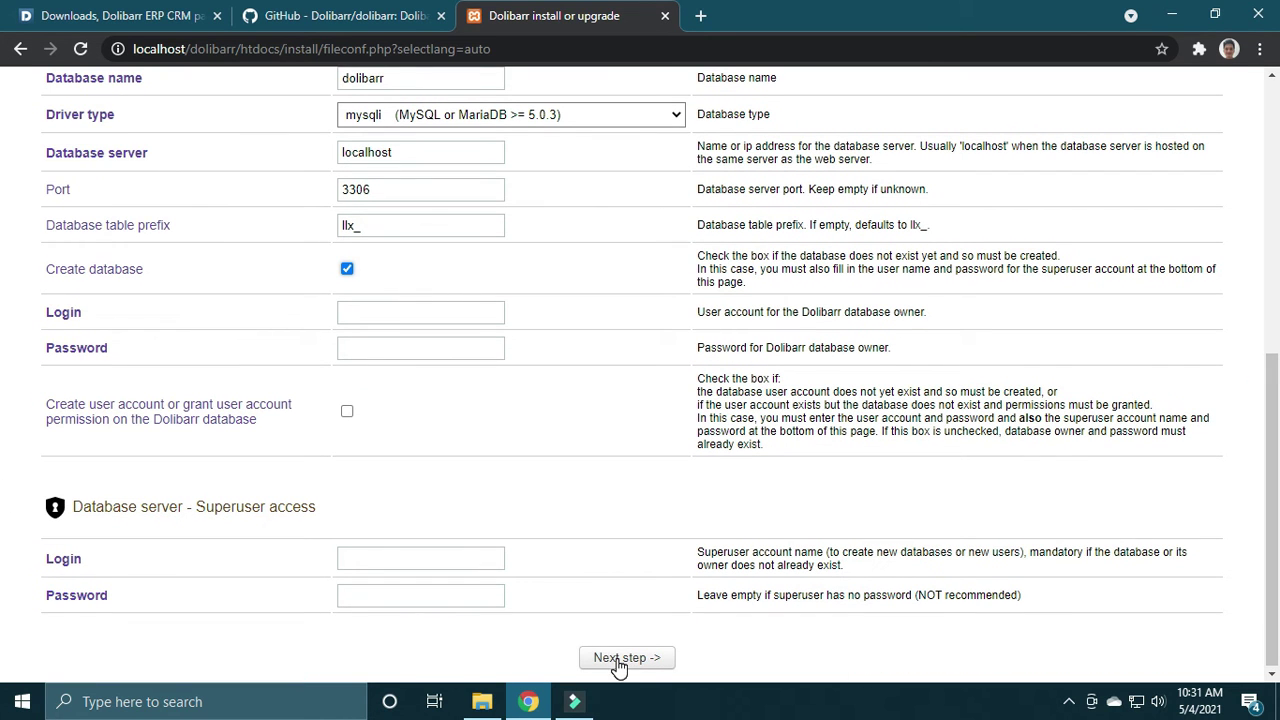
pyautogui.click(401, 314)
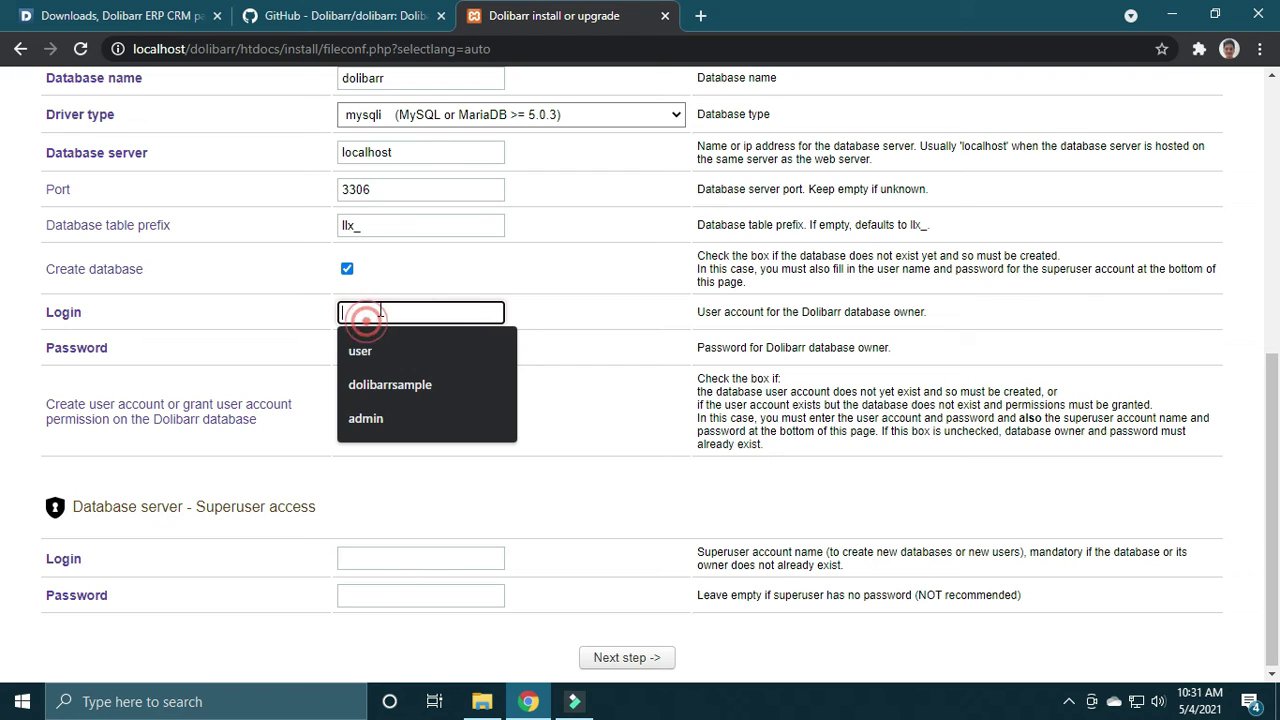
pyautogui.click(396, 380)
pyautogui.click(410, 347)
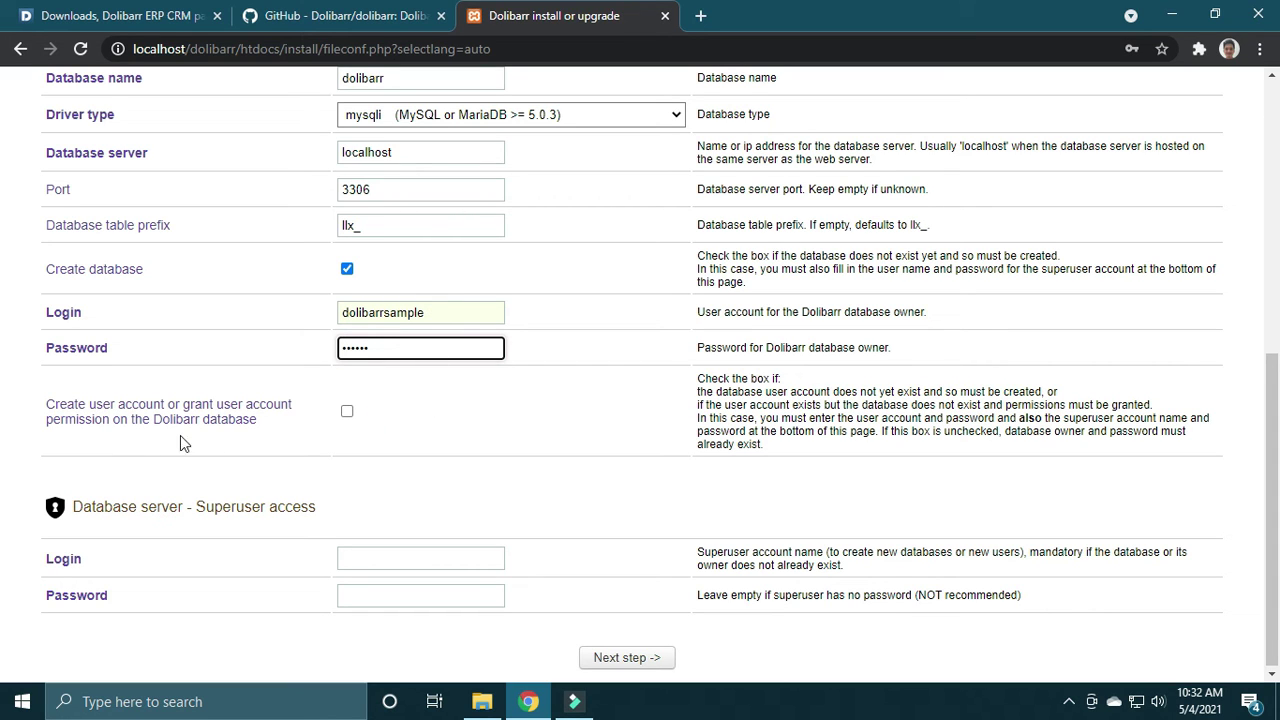
pyautogui.click(347, 411)
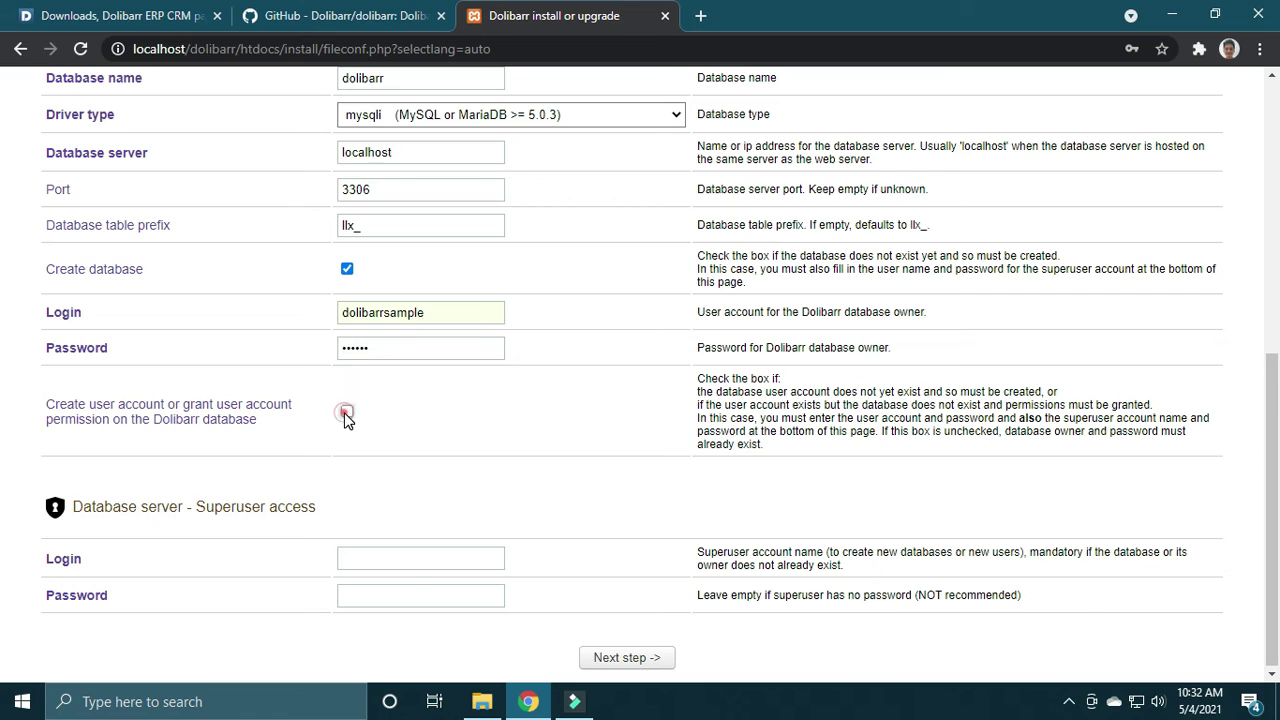
pyautogui.click(407, 559)
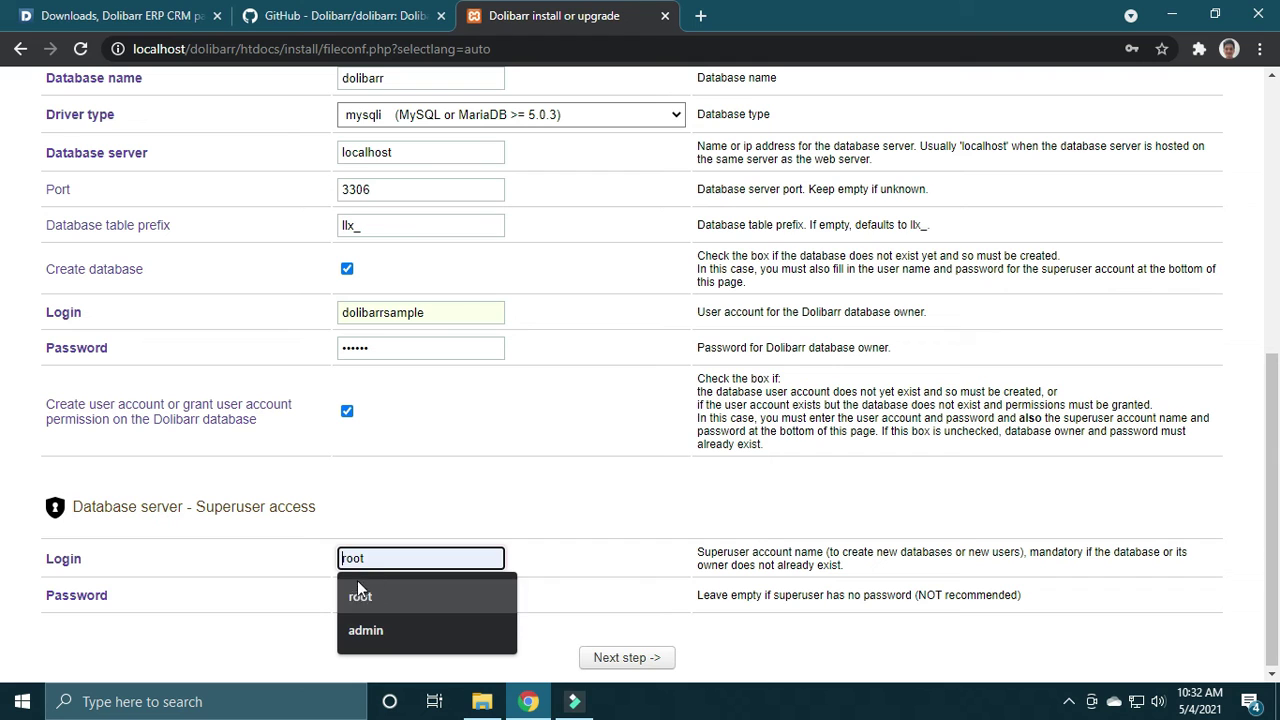
pyautogui.click(371, 603)
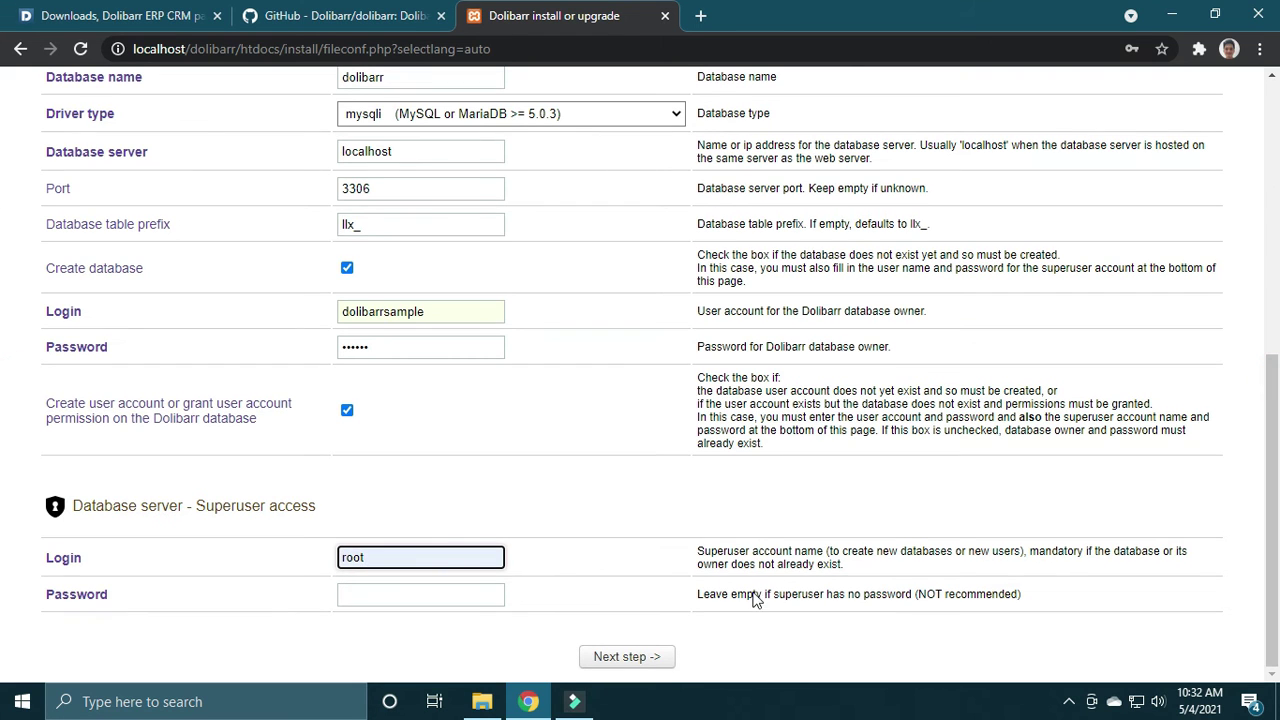
pyautogui.click(630, 657)
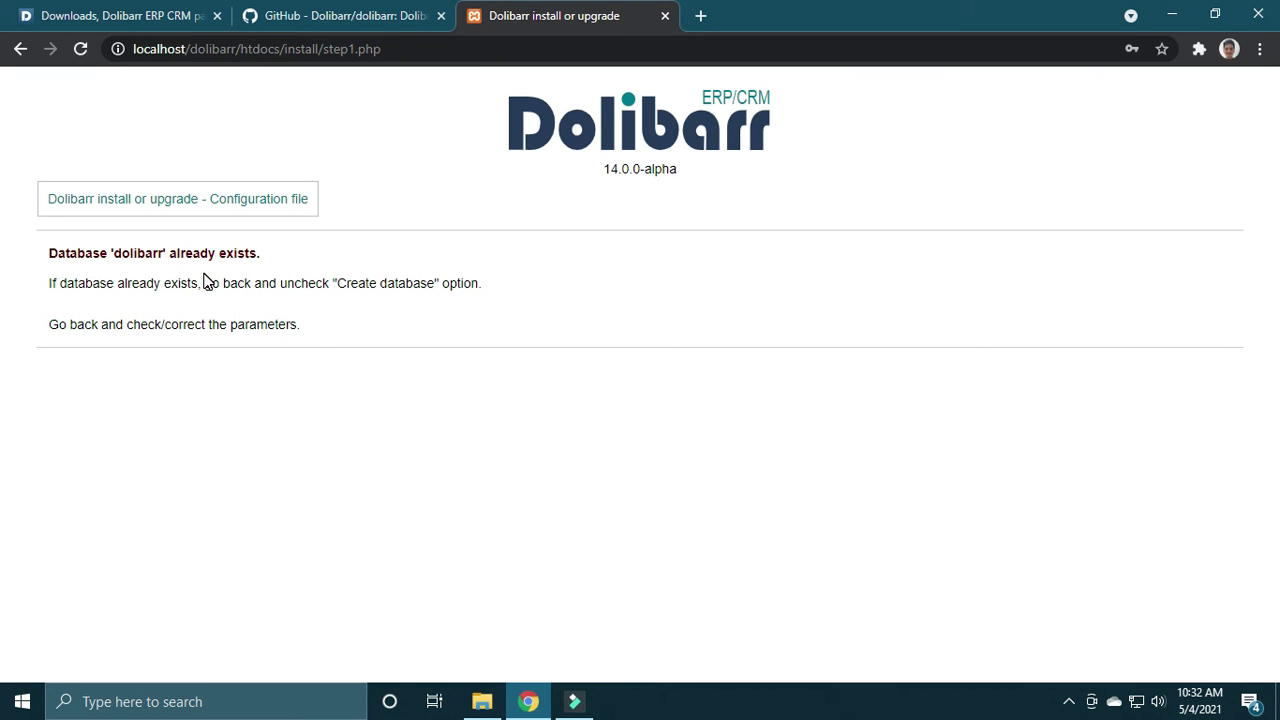
# Step: Return to the configuration form and change the database name from dolibarr to dolibarr2
pyautogui.click(20, 48)
pyautogui.scroll(6, 5, 458)
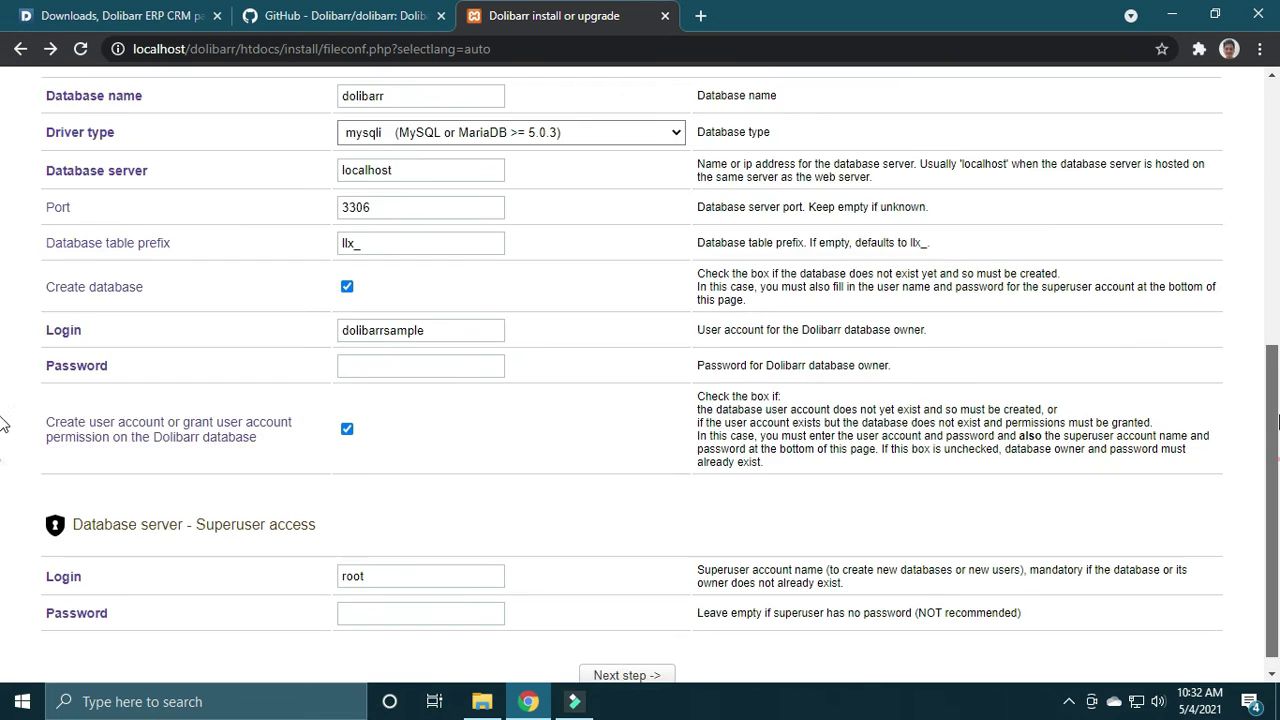
pyautogui.scroll(-1, 3, 178)
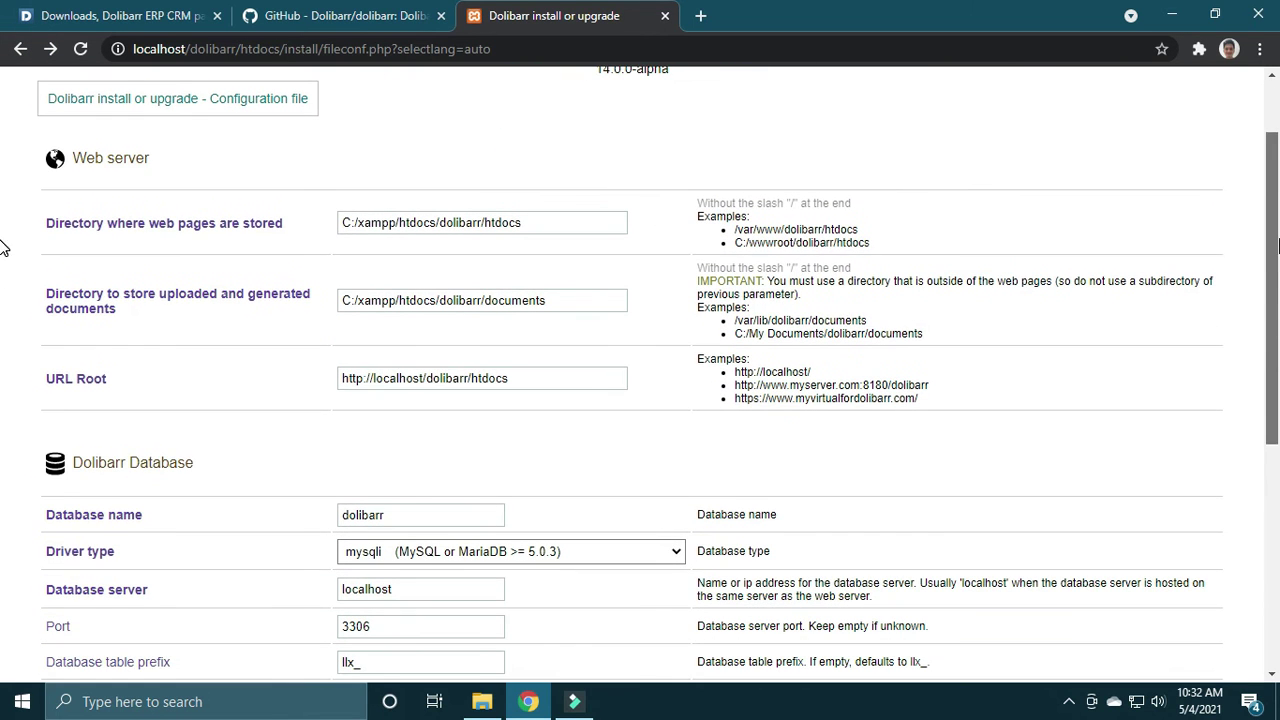
pyautogui.click(444, 513)
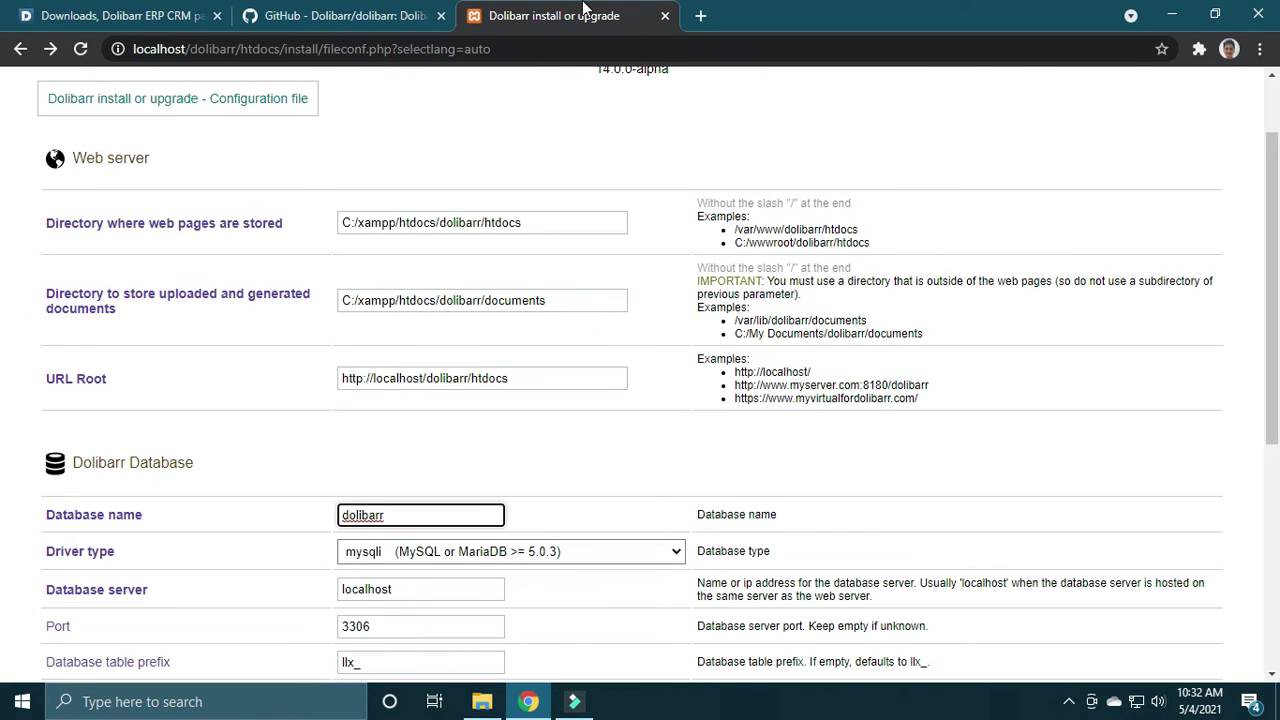
pyautogui.scroll(-1, 5, 230)
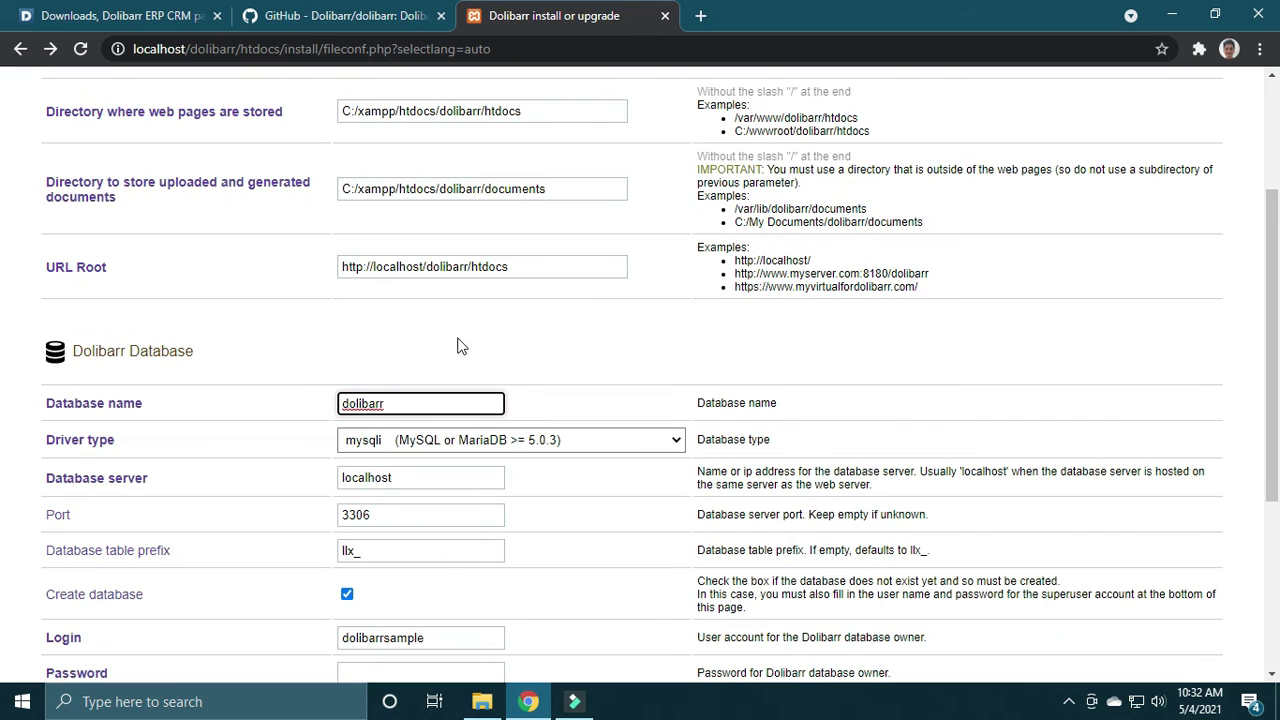
pyautogui.write('2')
pyautogui.scroll(-3, 5, 246)
pyautogui.scroll(-1, 5, 408)
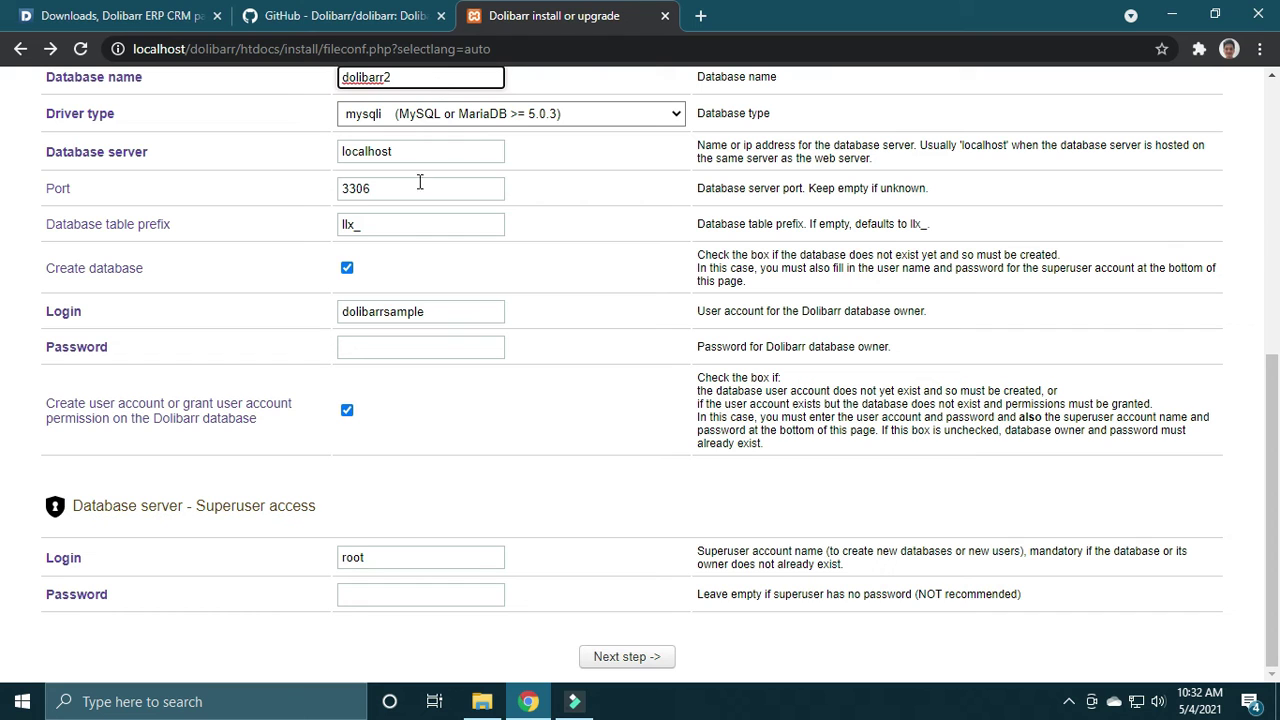
# Step: Submit the dolibarr2 database settings and review the access-denied warning for dolibarrsample
pyautogui.click(625, 660)
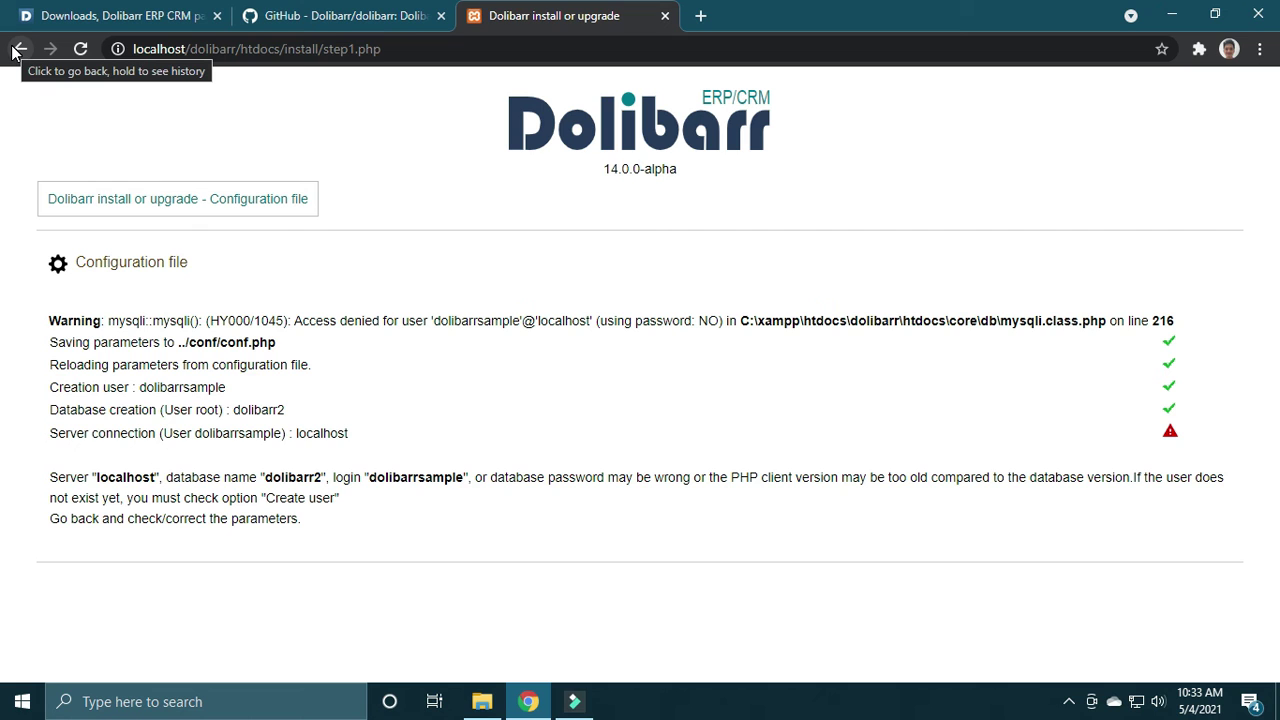
# Step: Back on the form, replace the database owner login with sampledolibarr
pyautogui.click(14, 50)
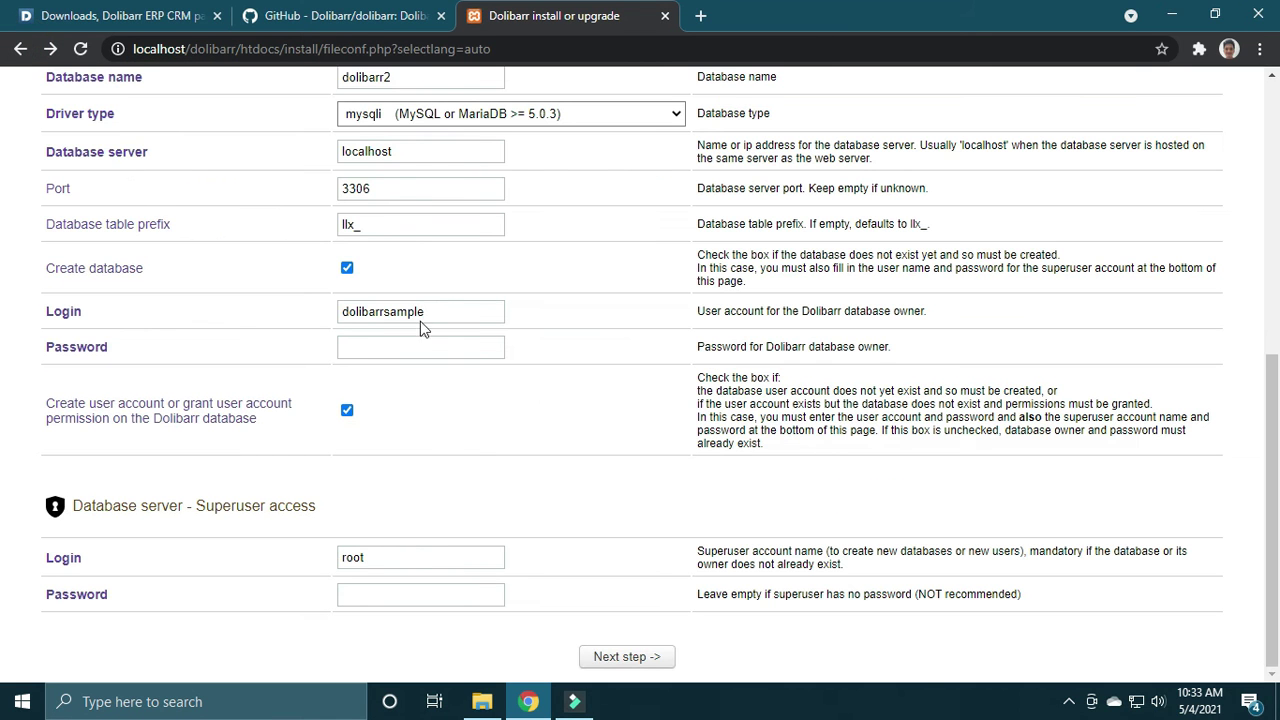
pyautogui.moveTo(443, 309); pyautogui.dragTo(390, 311)
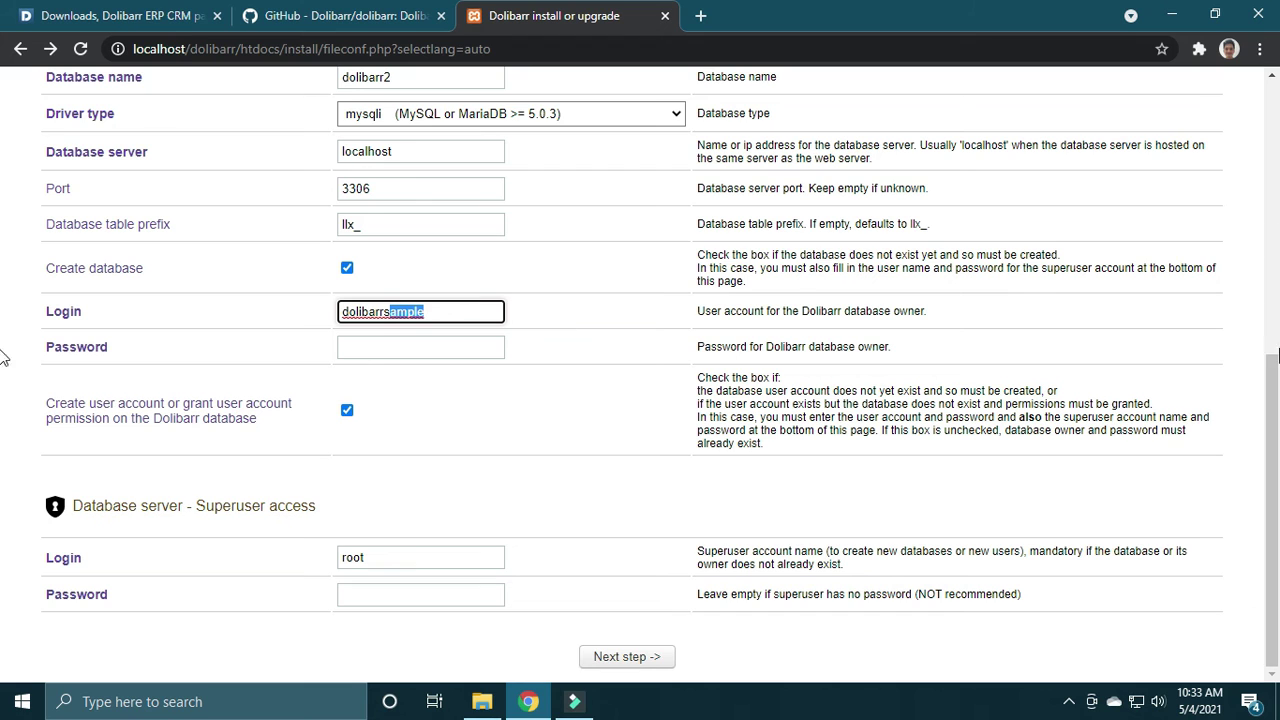
pyautogui.moveTo(1278, 392); pyautogui.dragTo(1278, 386)
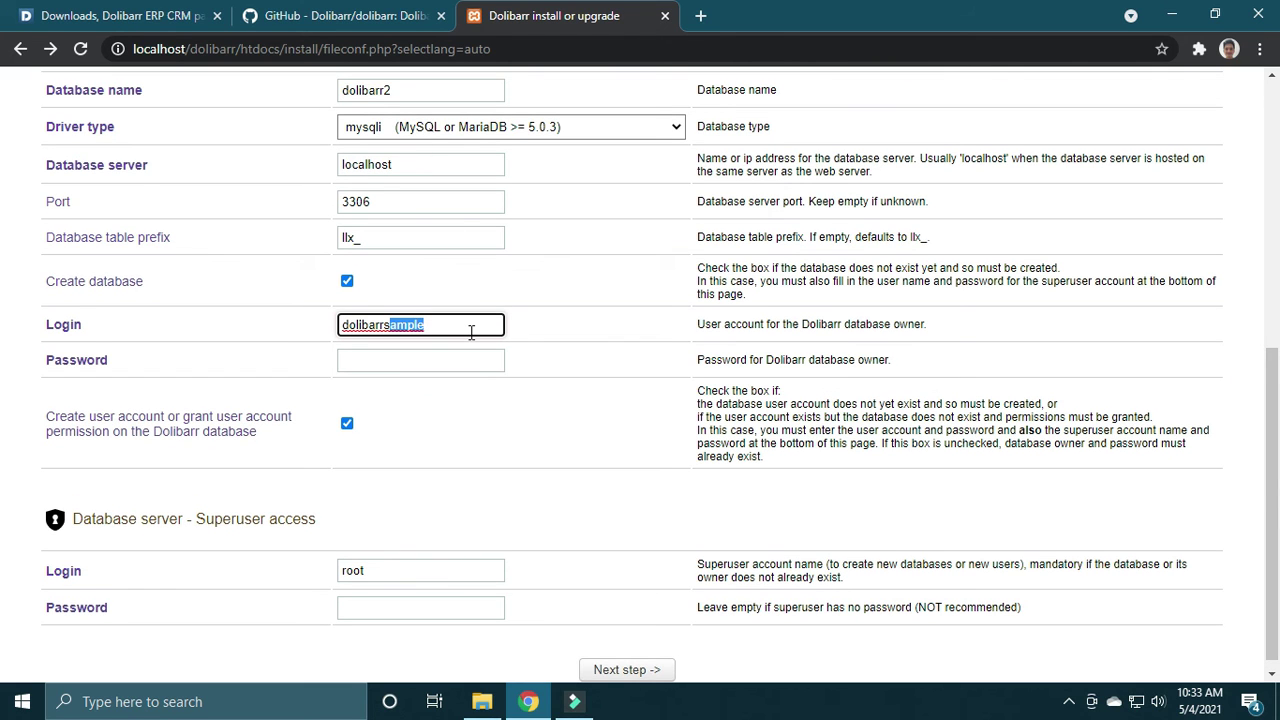
pyautogui.press('BackSpace')
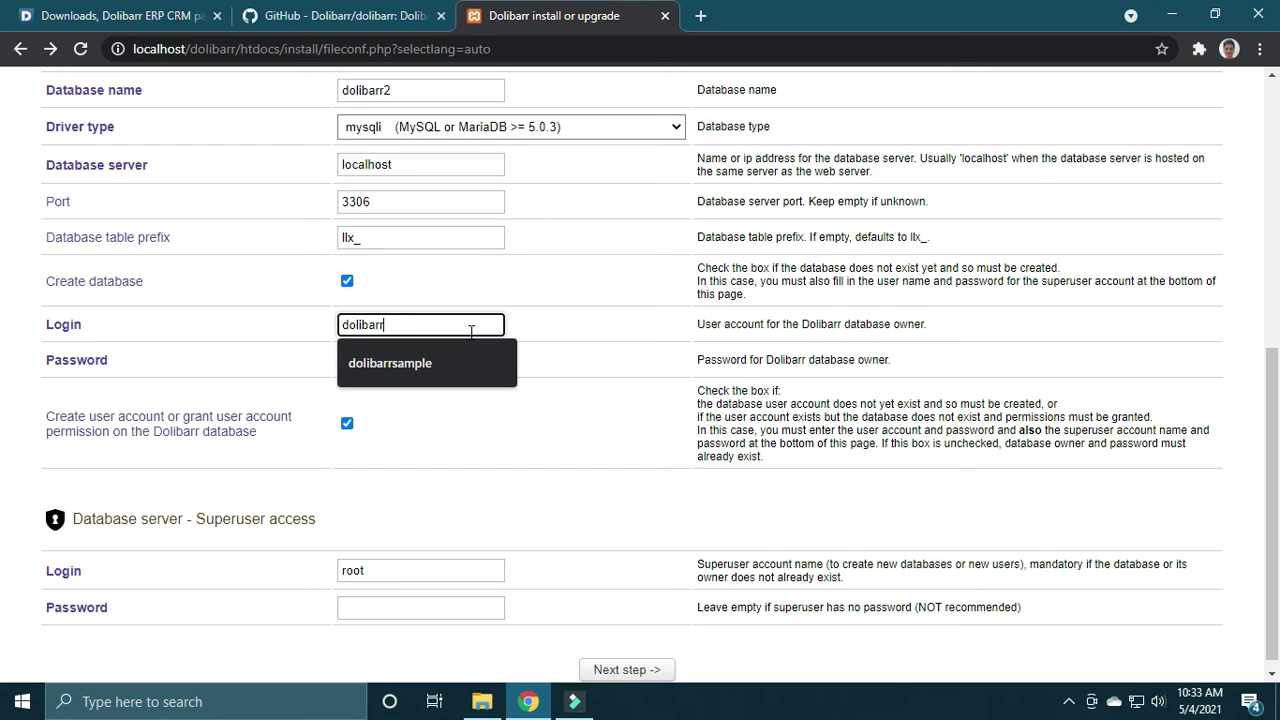
pyautogui.press('BackSpace')
pyautogui.press('BackSpace')
pyautogui.press('BackSpace')
pyautogui.press('BackSpace')
pyautogui.press('BackSpace')
pyautogui.press('BackSpace')
pyautogui.write('sampledoliba')
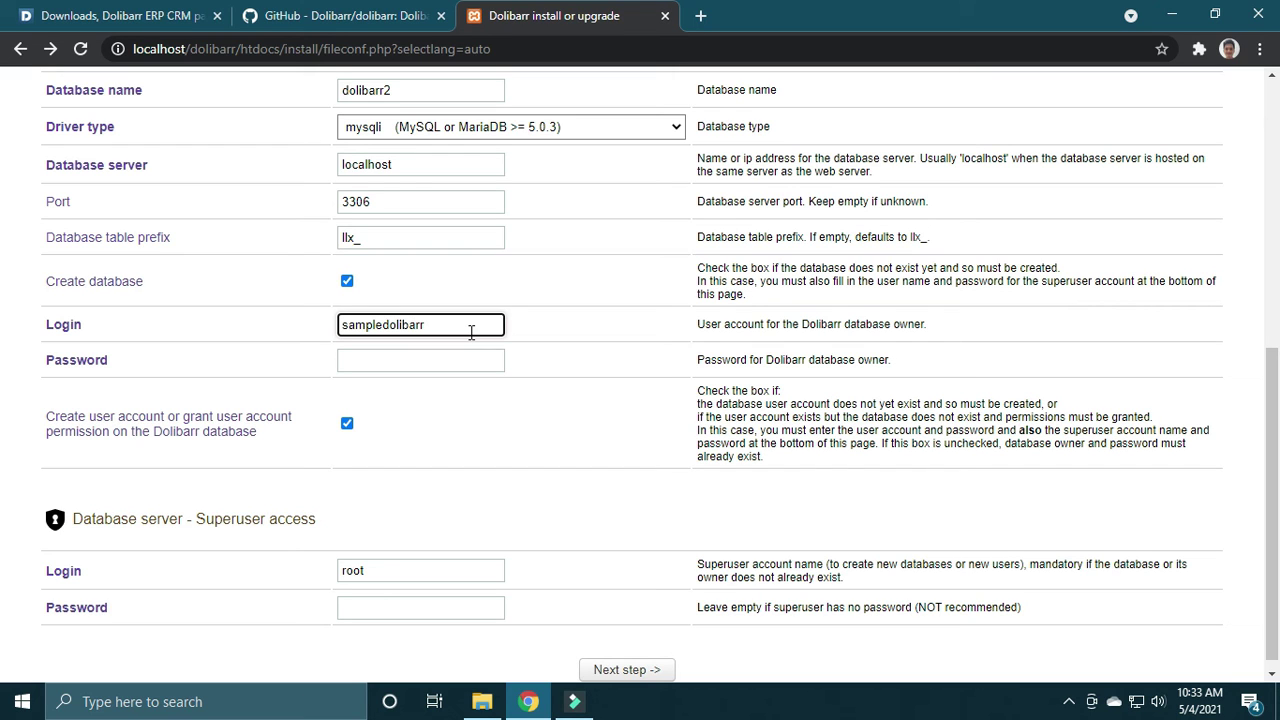
# Step: Enter the owner and superuser passwords, resubmit, and return after the 'dolibarr2 already exists' error
pyautogui.click(452, 358)
pyautogui.write('sa')
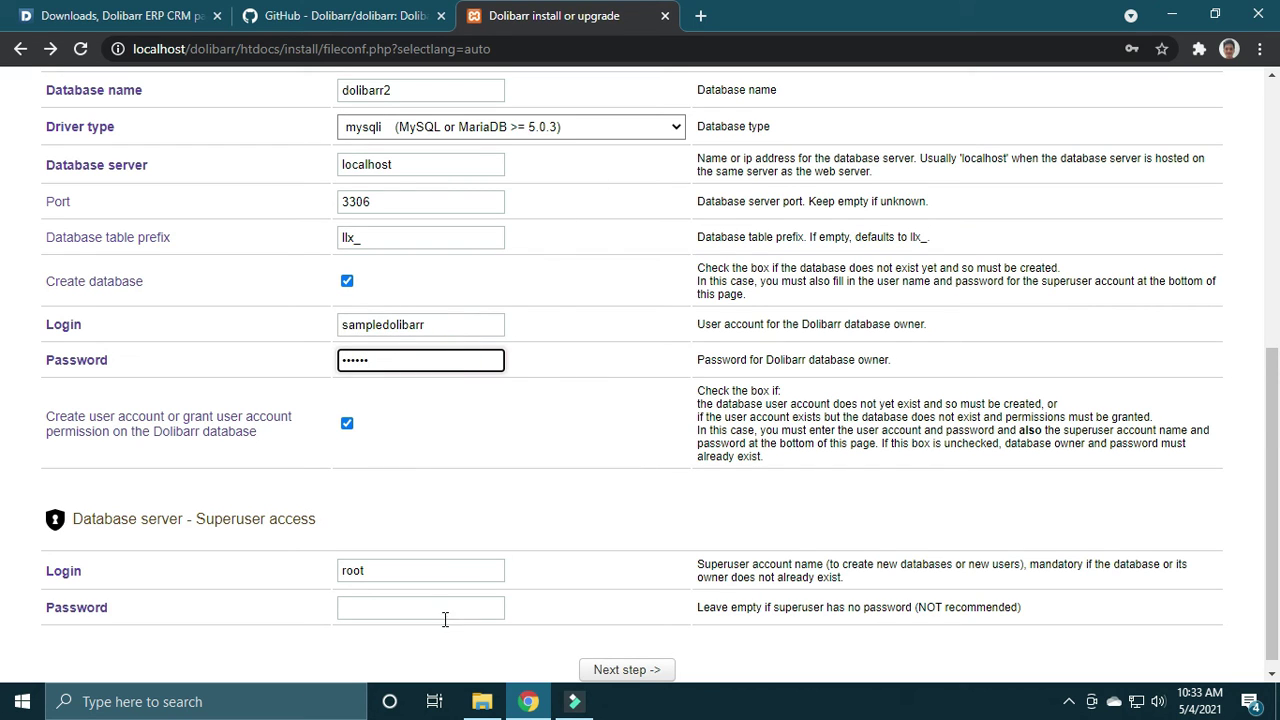
pyautogui.click(421, 560)
pyautogui.click(422, 612)
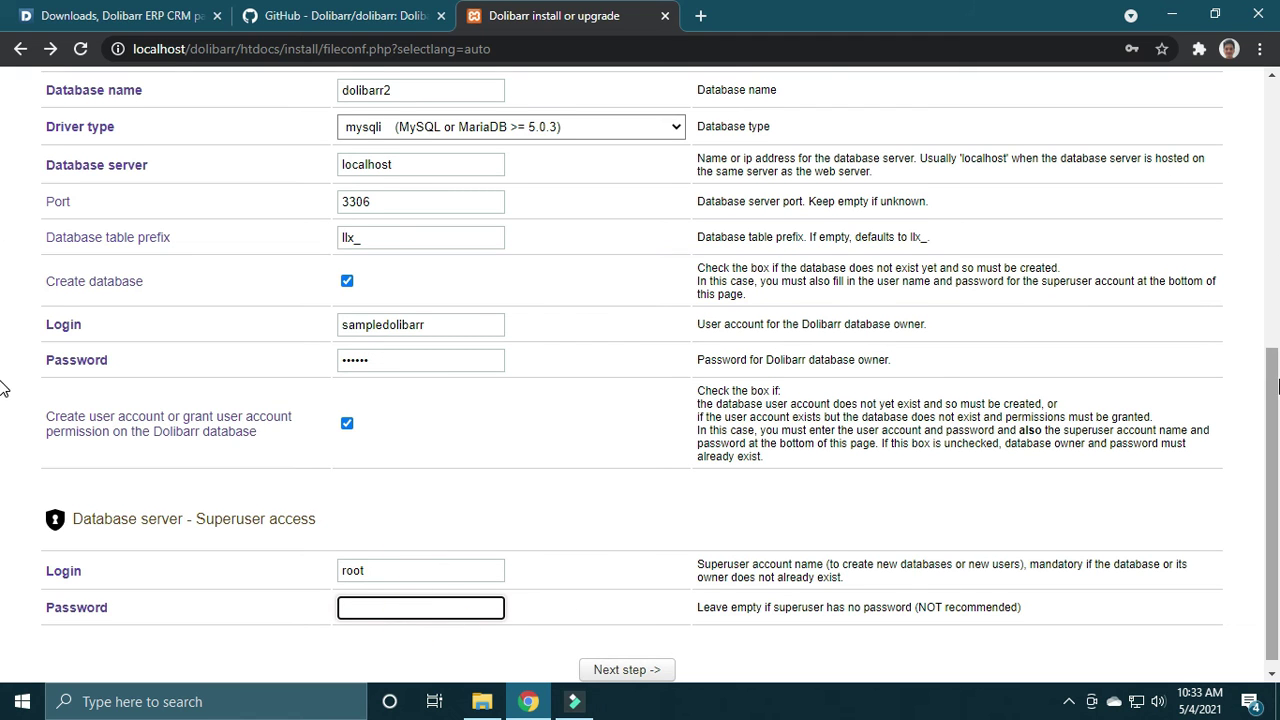
pyautogui.moveTo(1277, 380); pyautogui.dragTo(1277, 390)
pyautogui.click(631, 657)
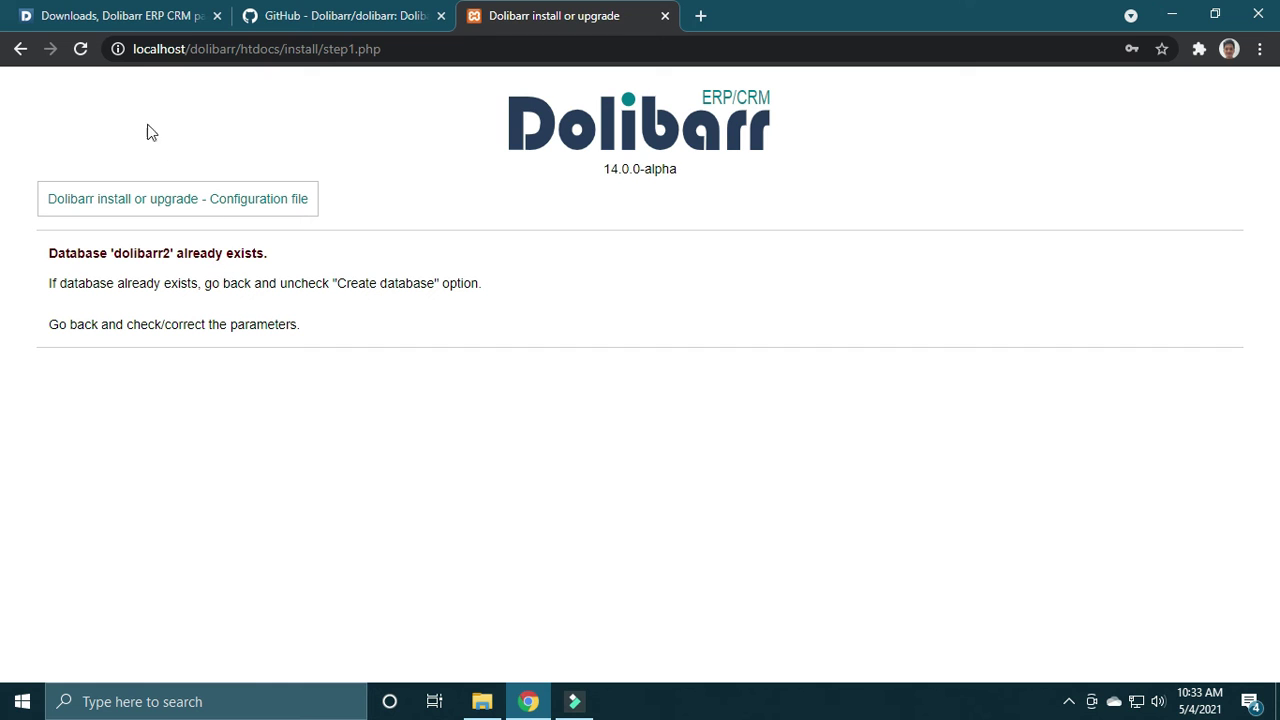
pyautogui.click(22, 49)
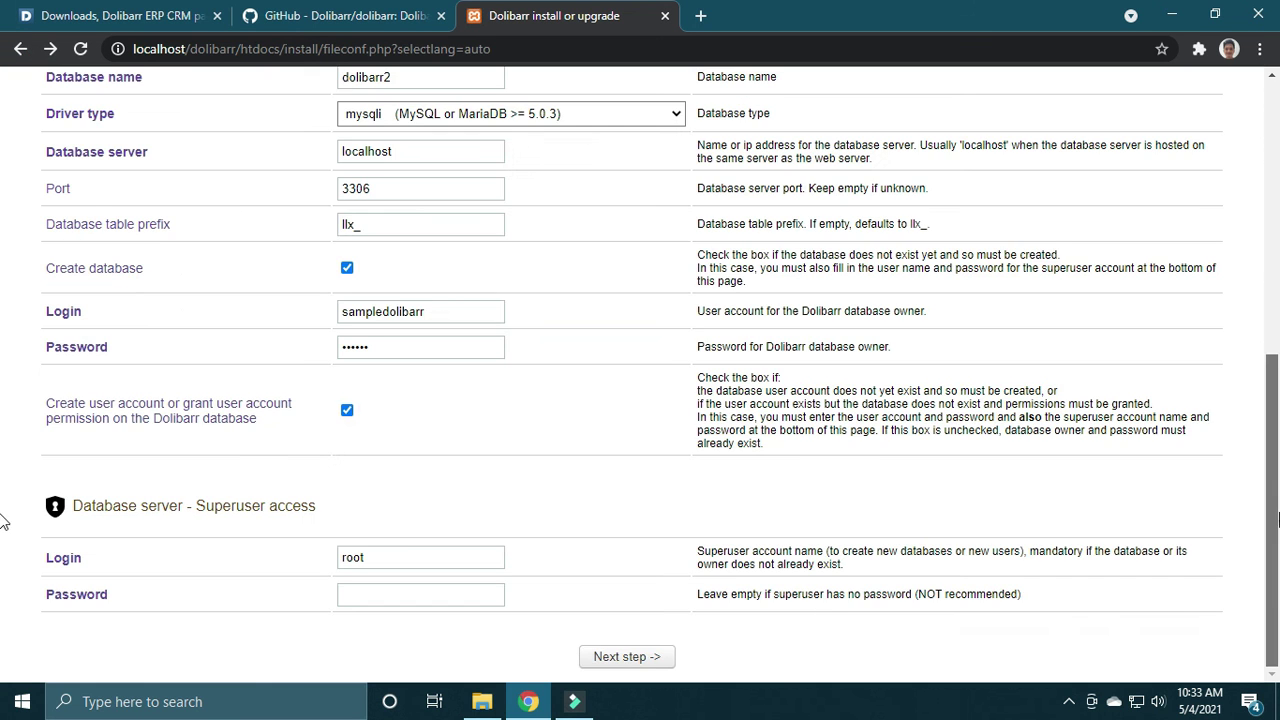
# Step: Rename the database from dolibarr2 to testdolibarr and resubmit the settings
pyautogui.scroll(2, 418, 300)
pyautogui.doubleClick(418, 290)
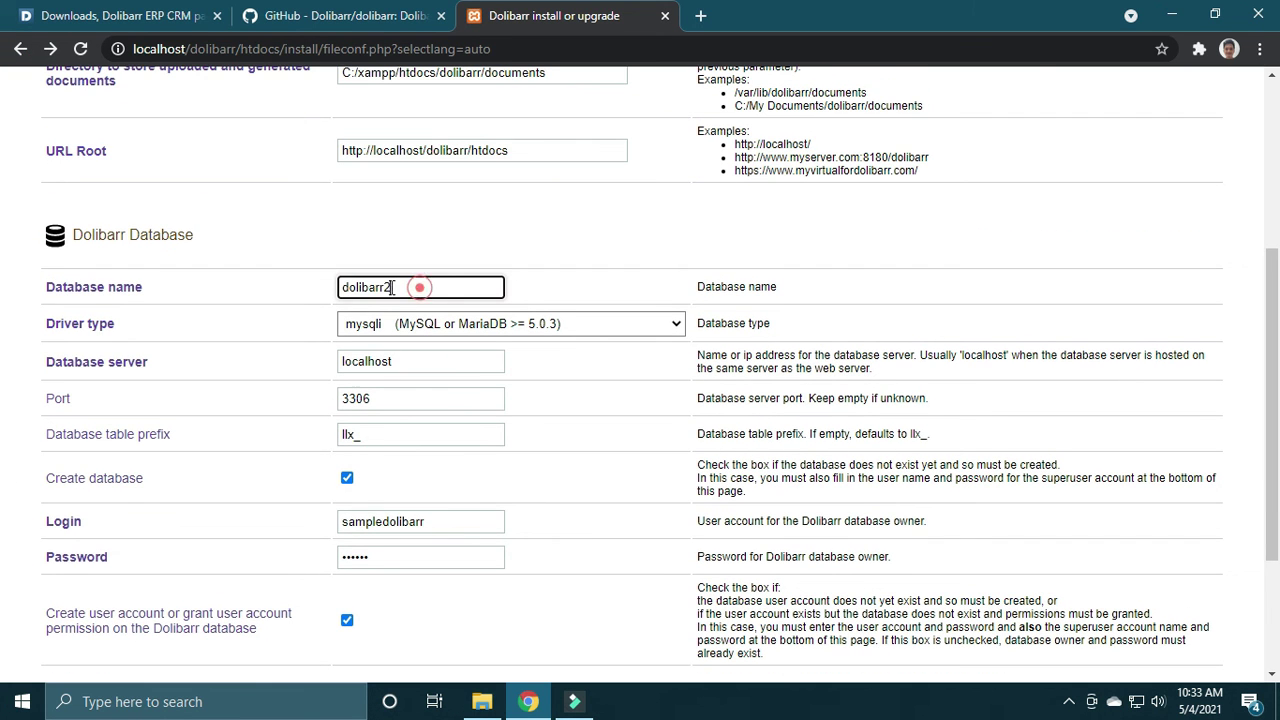
pyautogui.write('sampledolibarr')
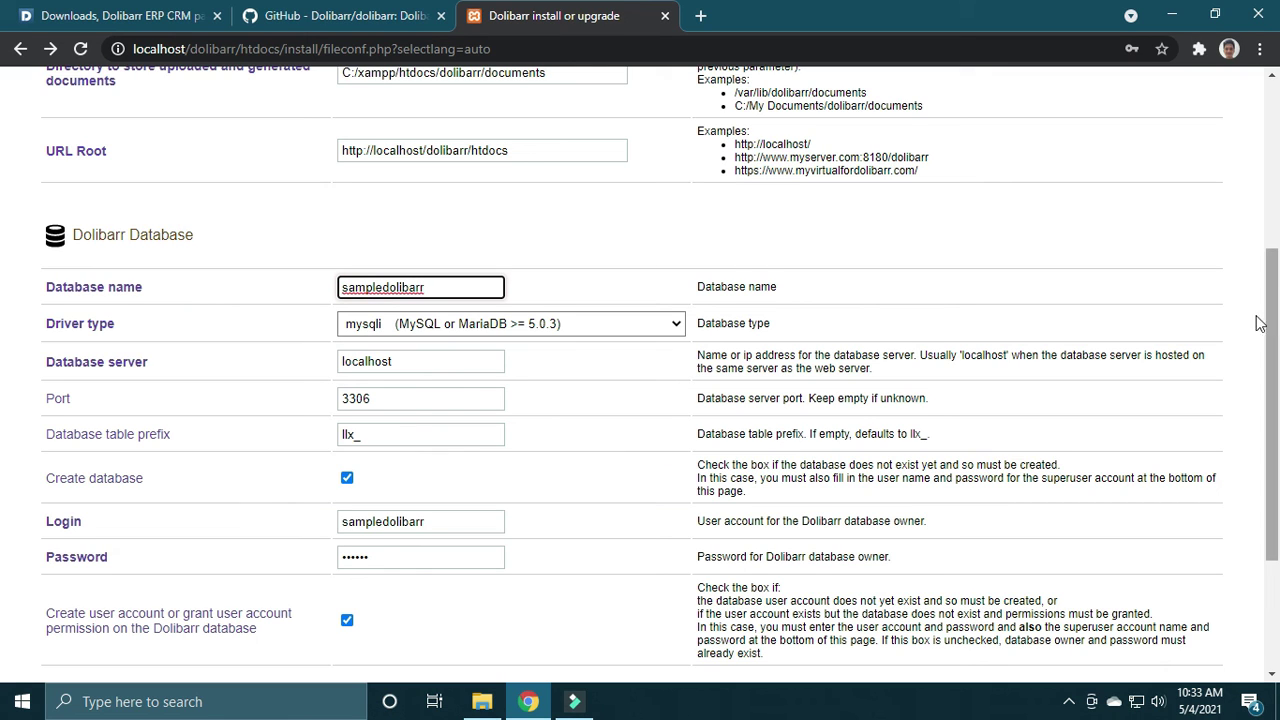
pyautogui.moveTo(385, 289); pyautogui.dragTo(270, 289)
pyautogui.write('test')
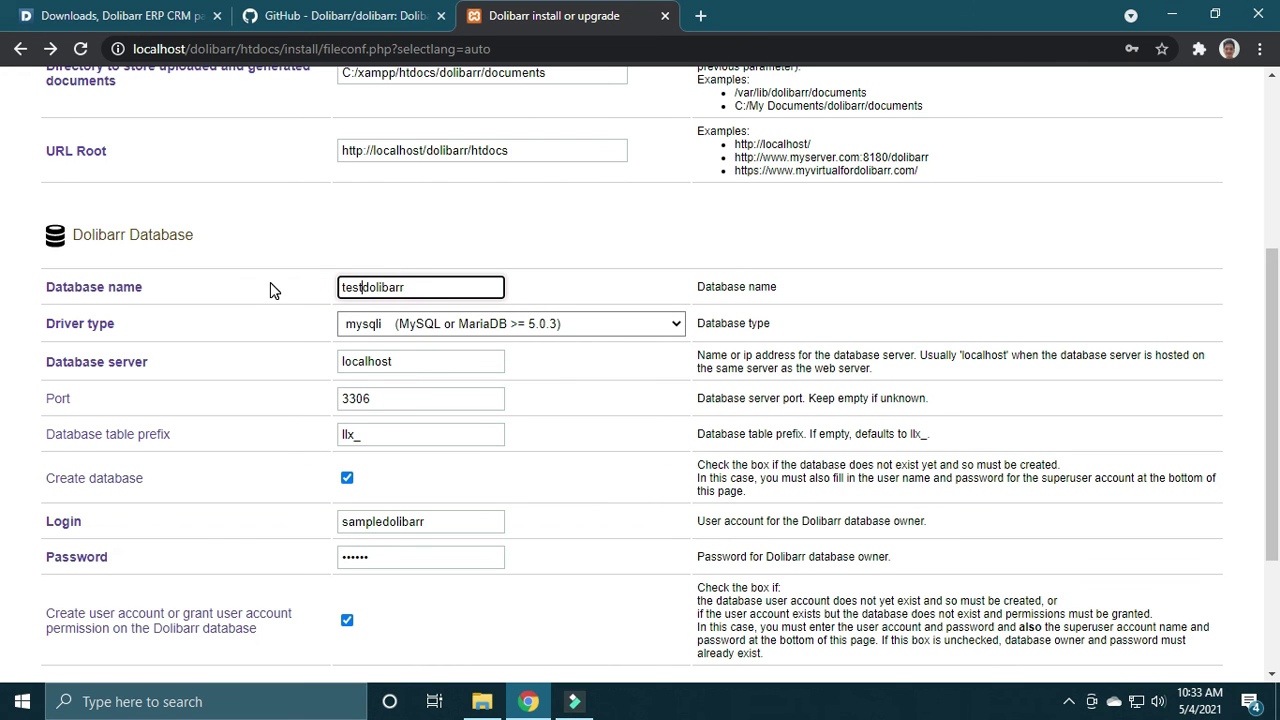
pyautogui.scroll(-3, 6, 300)
pyautogui.click(627, 657)
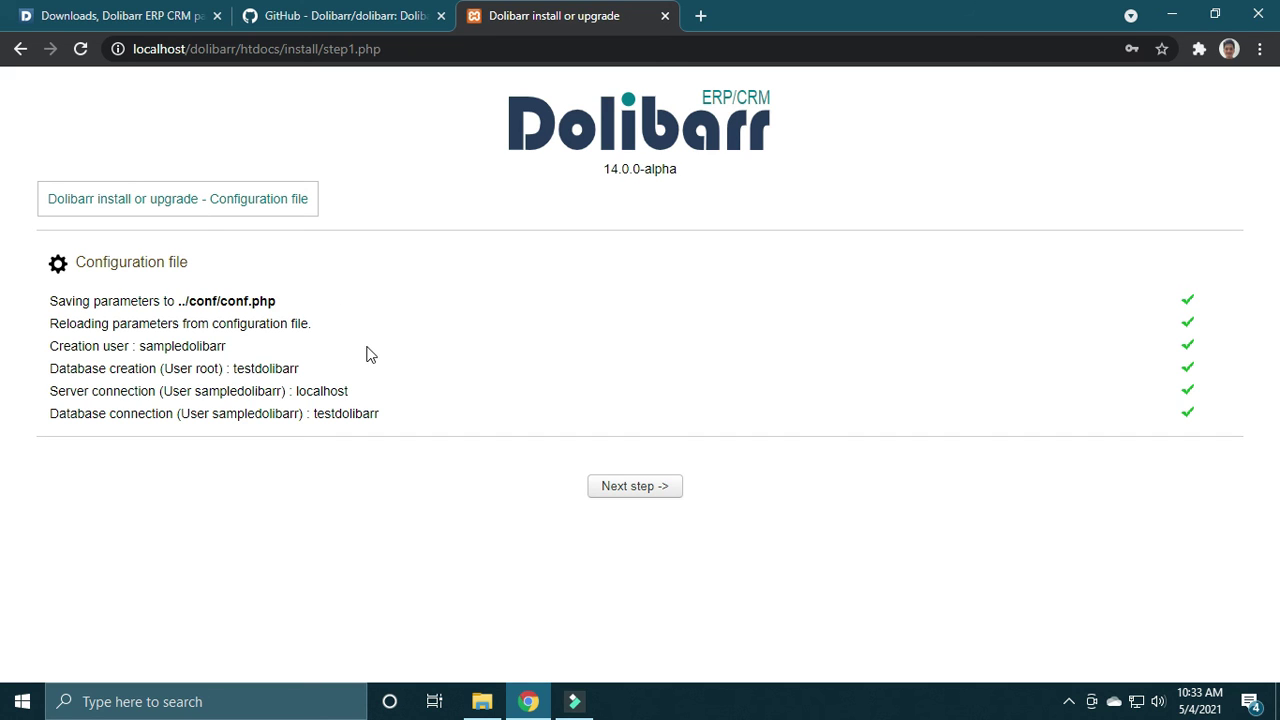
# Step: Create the database tables and reference data, advancing to the administrator login form
pyautogui.click(666, 486)
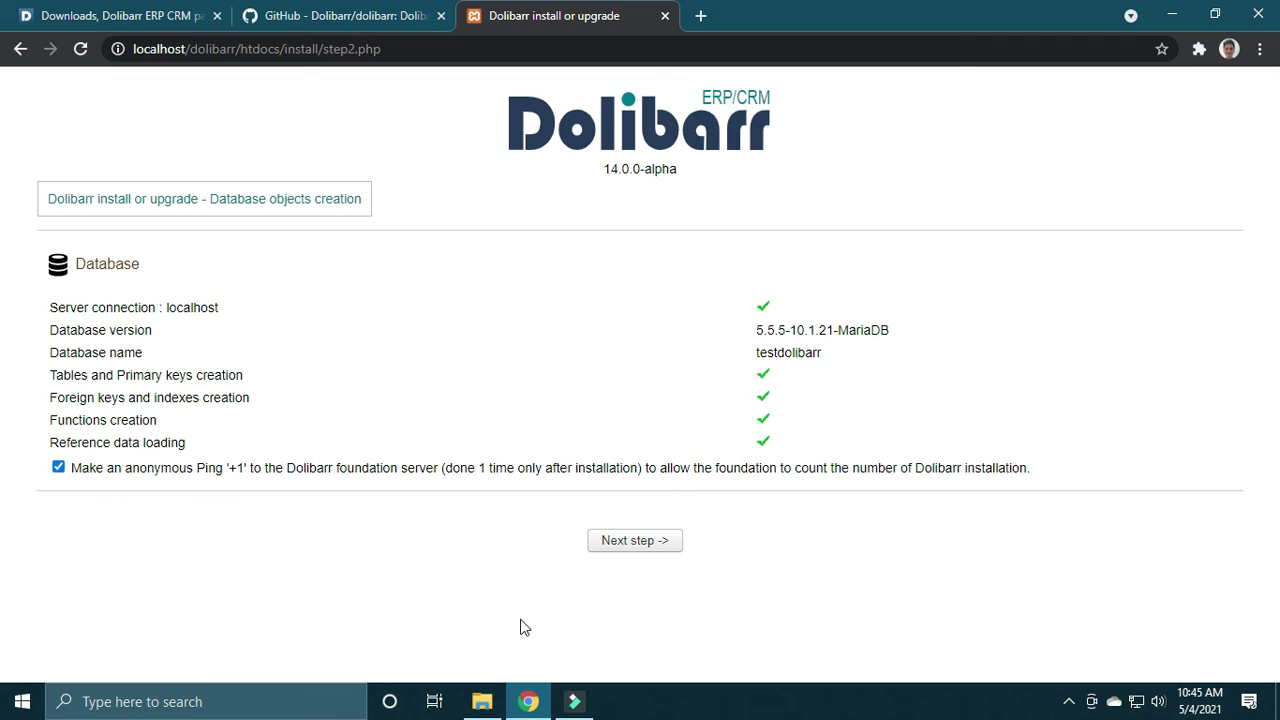
pyautogui.click(651, 543)
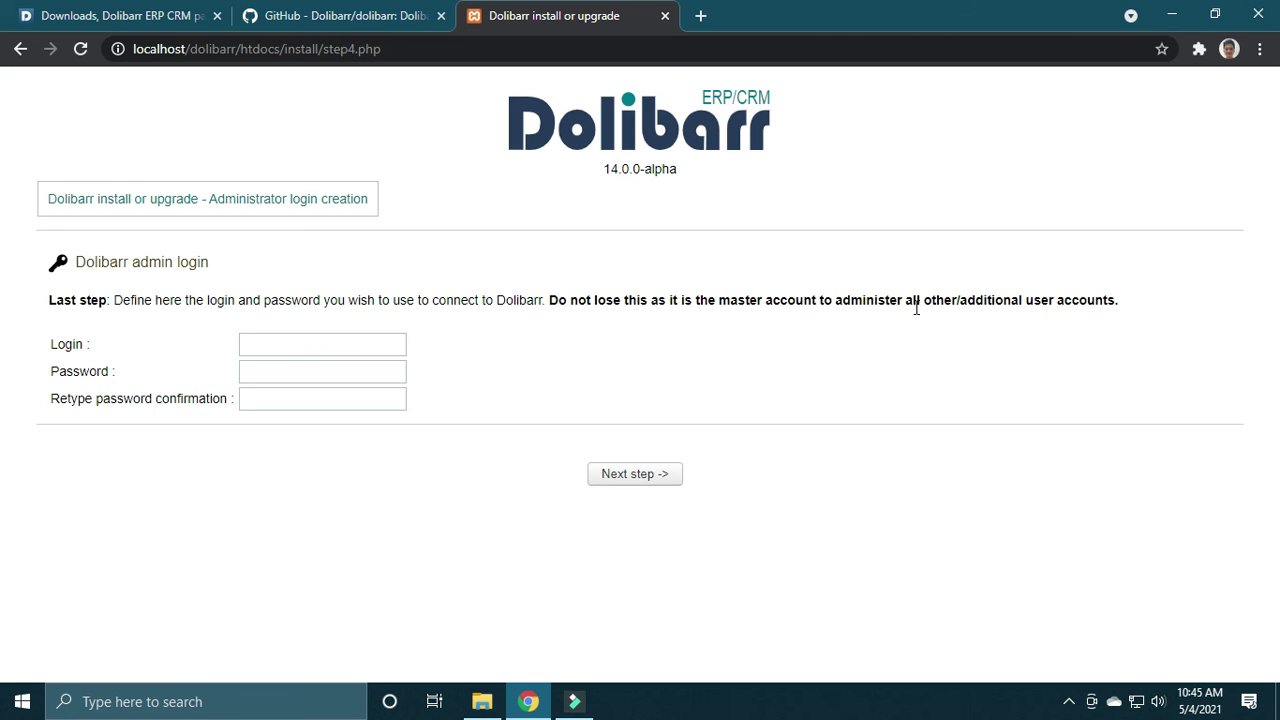
pyautogui.click(354, 350)
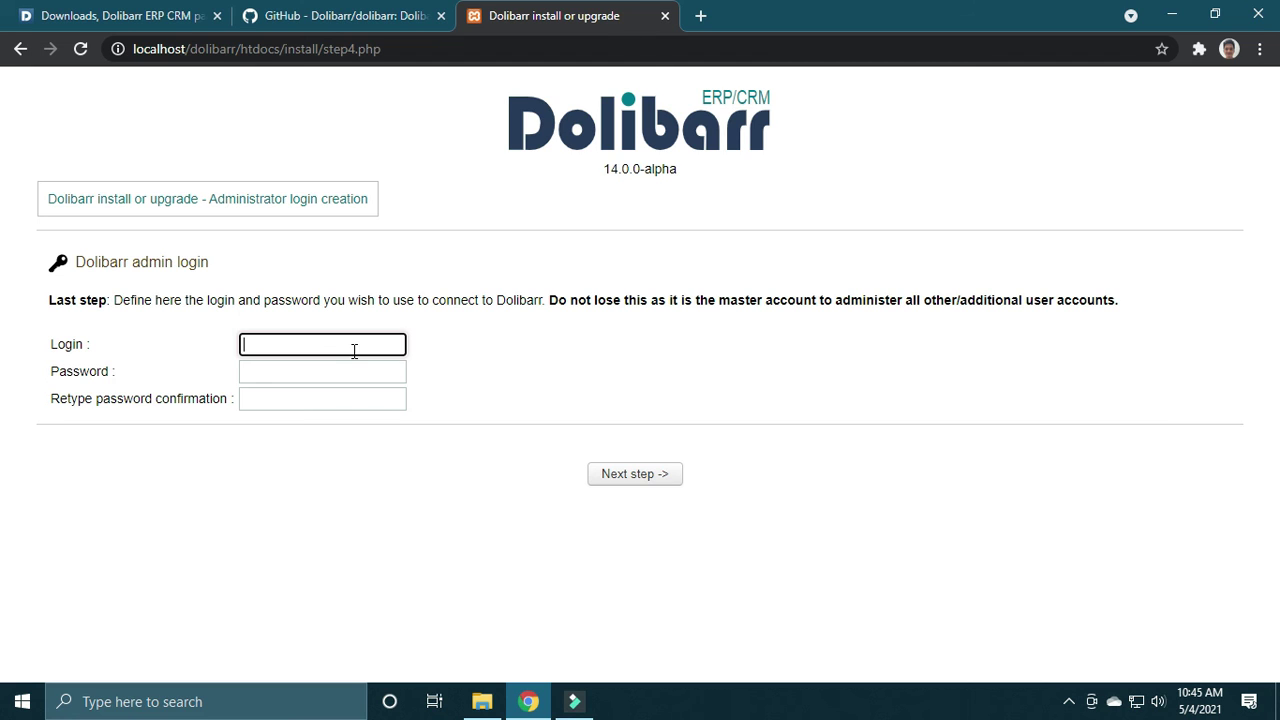
# Step: Enter admin as the administrator login with its password and create the account
pyautogui.write('asd')
pyautogui.write('dmin')
pyautogui.press('Tab')
pyautogui.write('a')
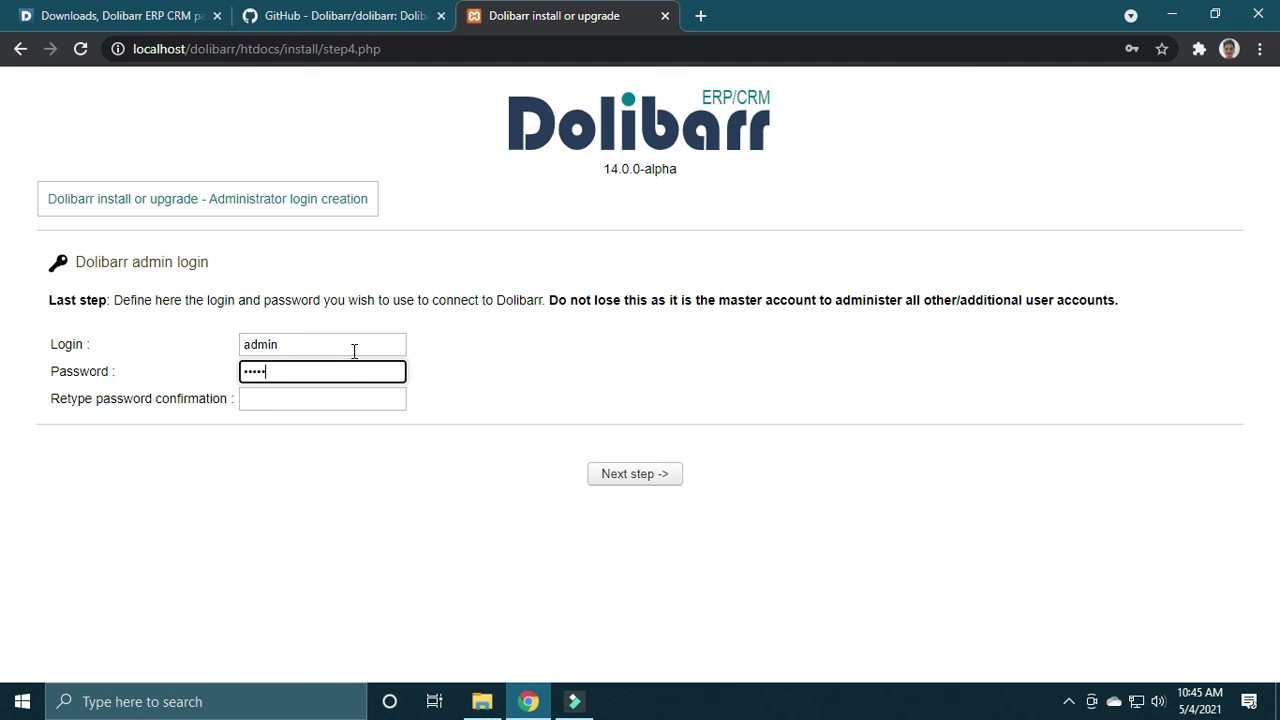
pyautogui.press('Tab')
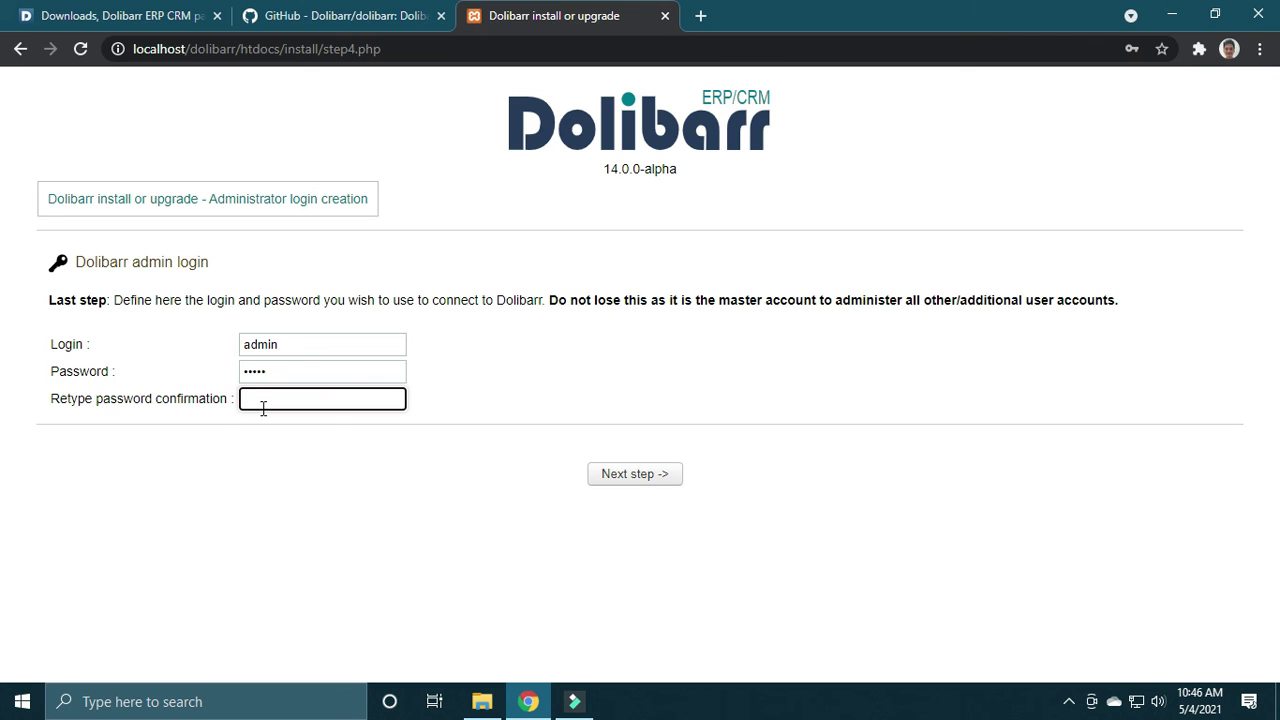
pyautogui.click(640, 476)
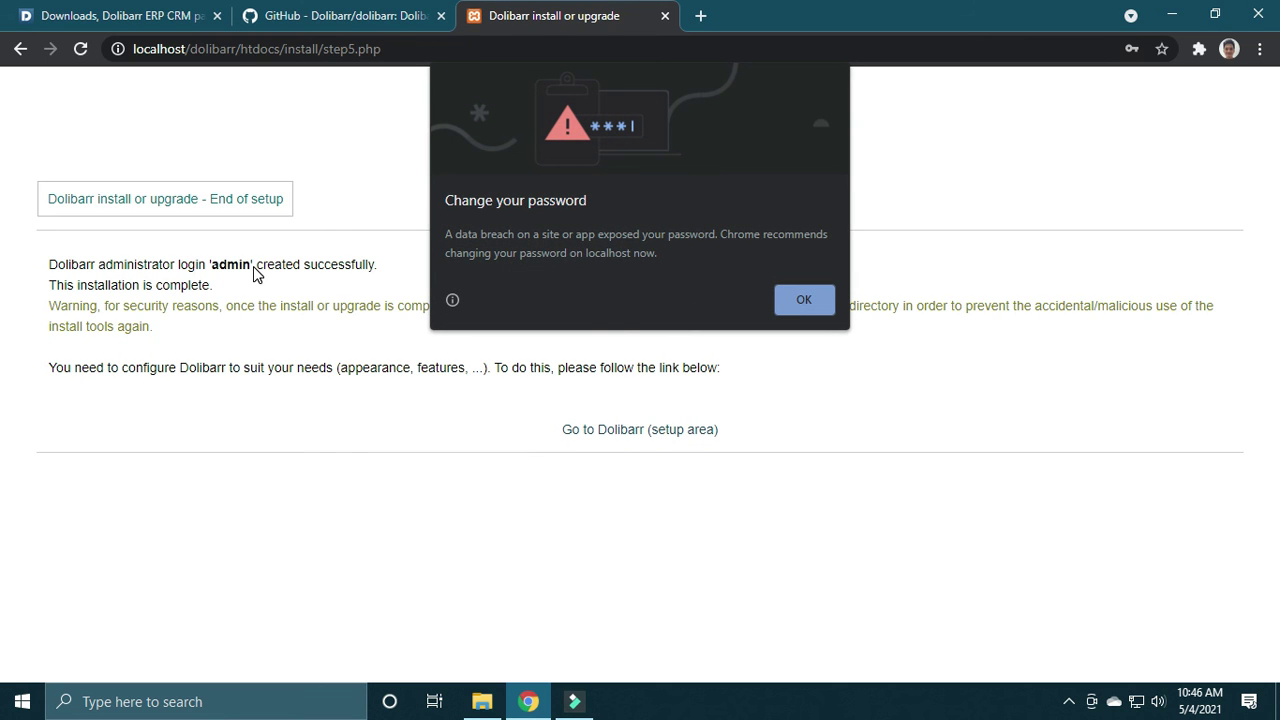
# Step: Dismiss Chrome's password-breach warning and go to the Dolibarr setup area login page
pyautogui.click(797, 298)
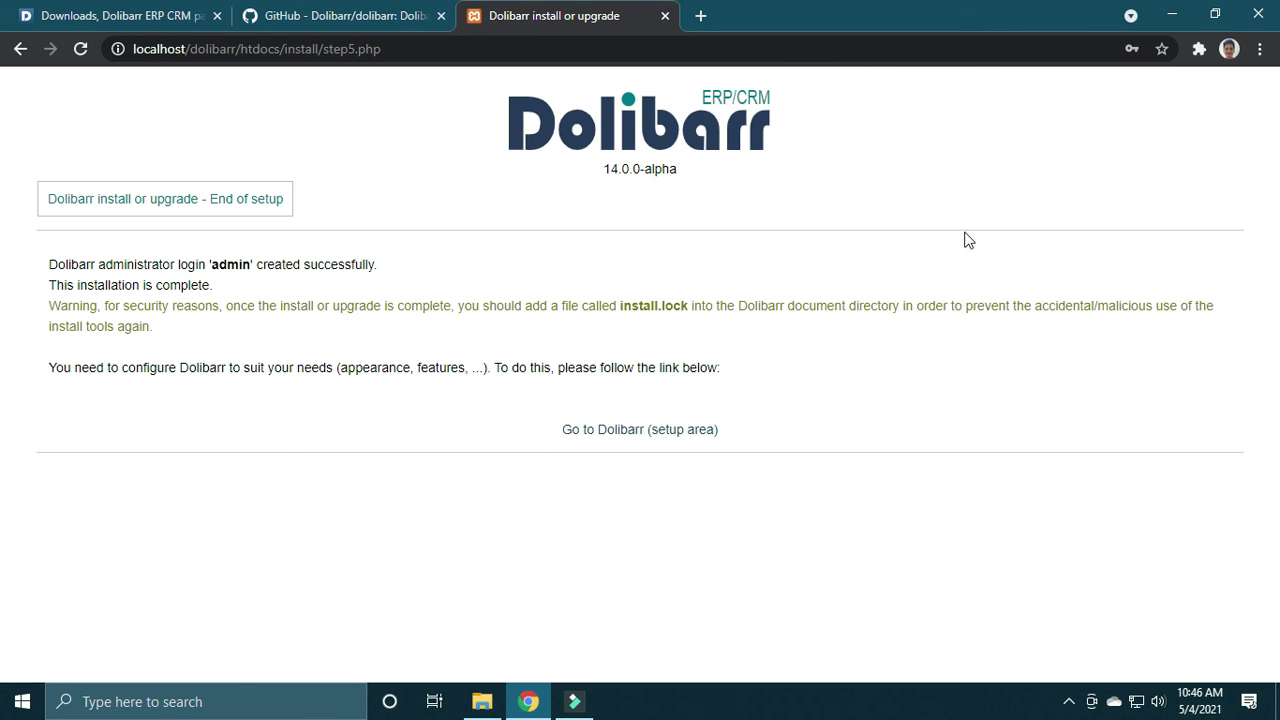
pyautogui.click(661, 430)
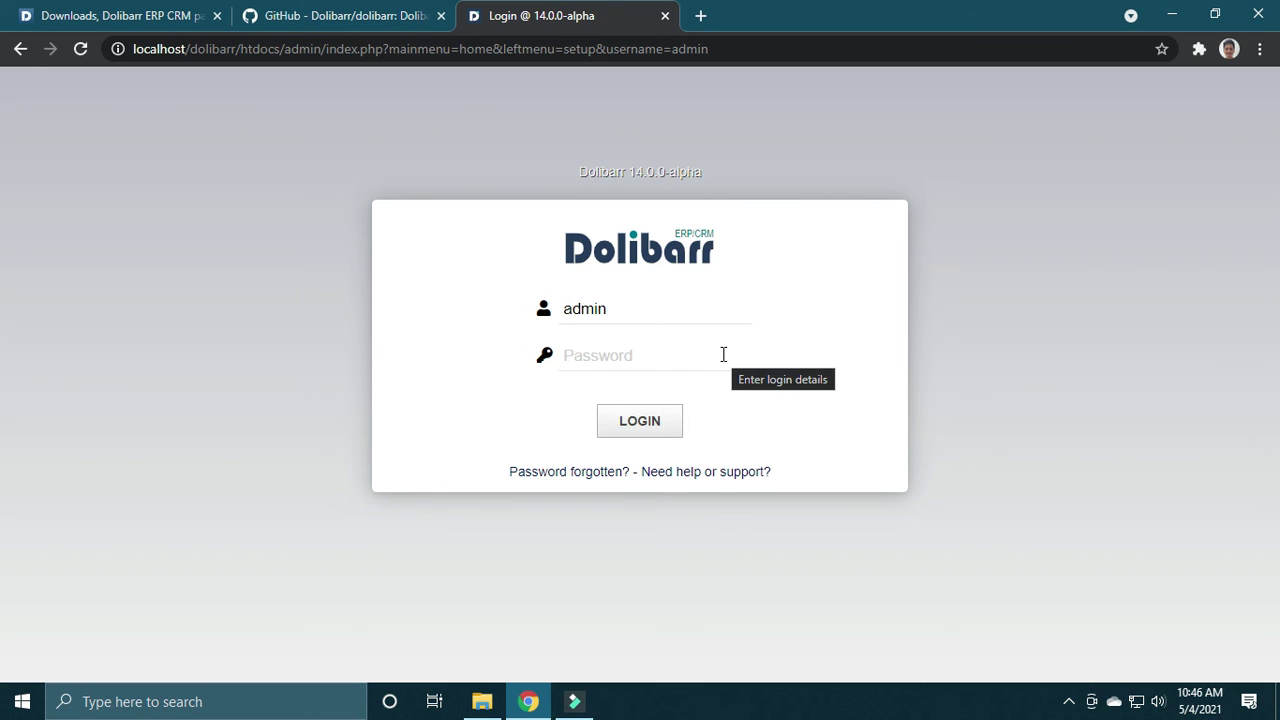
# Step: Sign in as admin with the account password and dismiss Chrome's password breach warning
pyautogui.write('admi')
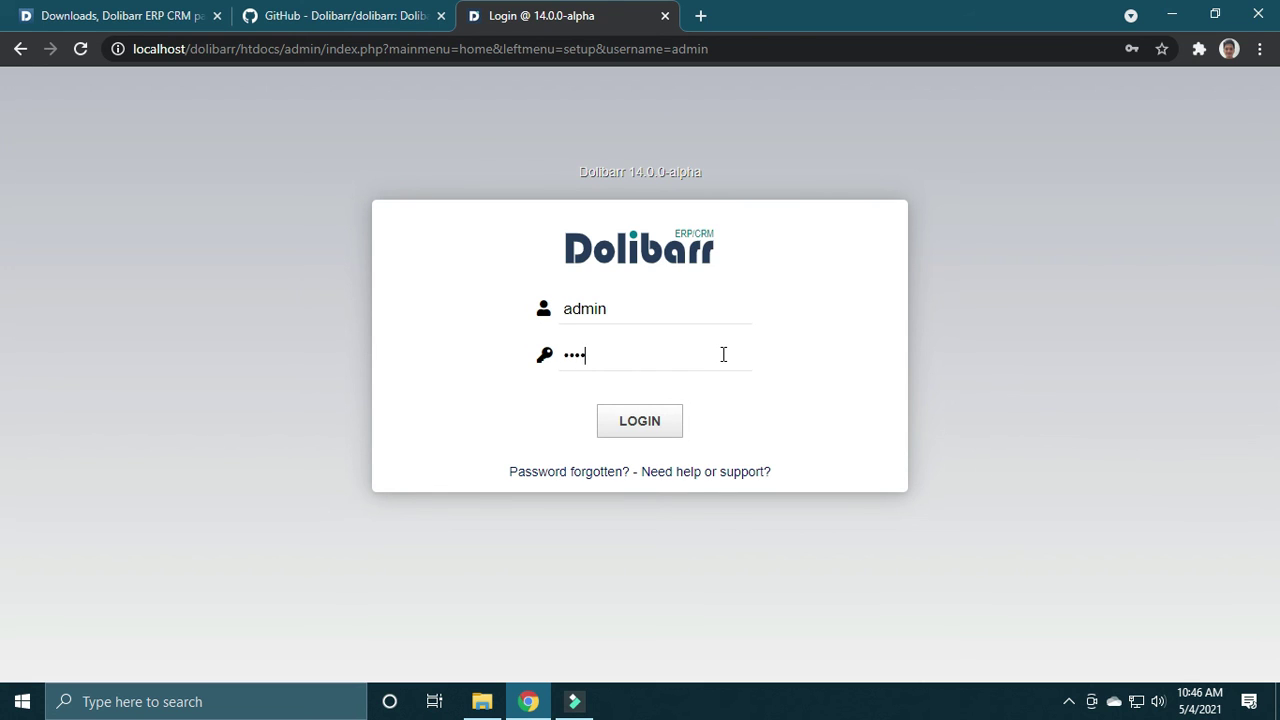
pyautogui.write('n')
pyautogui.click(655, 418)
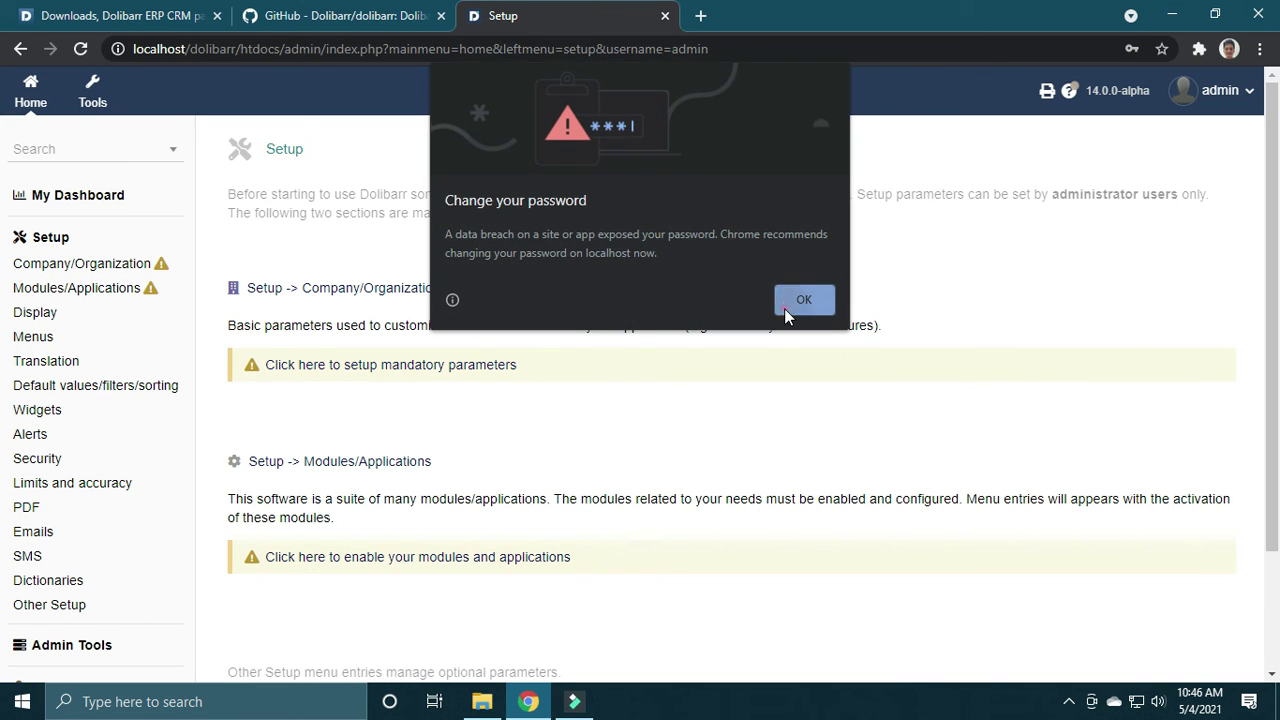
pyautogui.click(784, 308)
pyautogui.scroll(-1, 1274, 300)
pyautogui.scroll(1, 1274, 300)
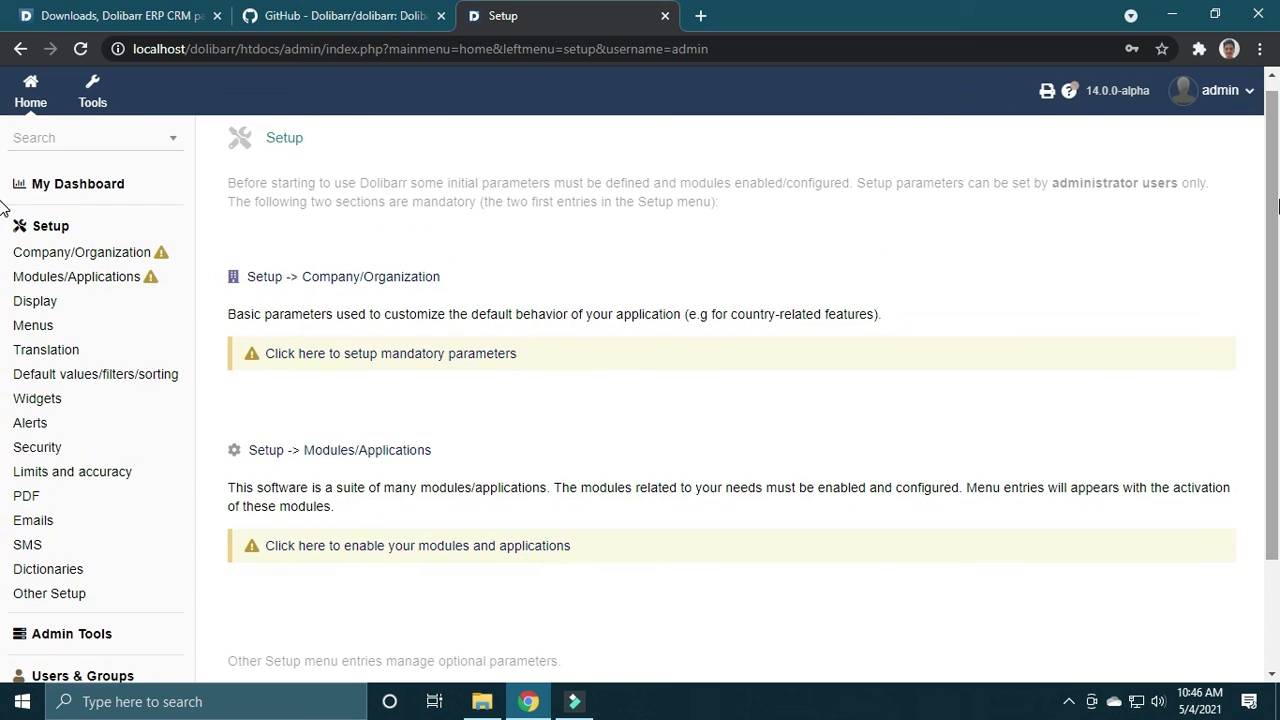